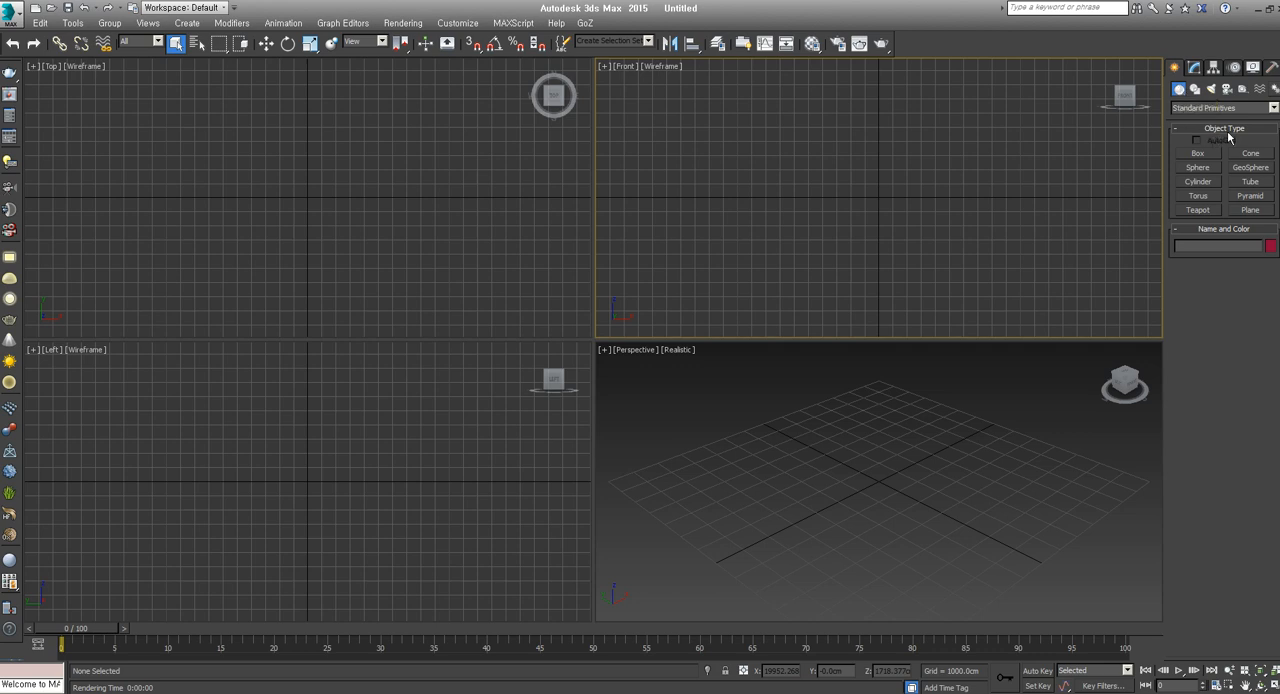
Create a standard box about 6874 cm long, 7064 cm wide and 5585 cm high, starting from the Top view
left_click(1198, 154)
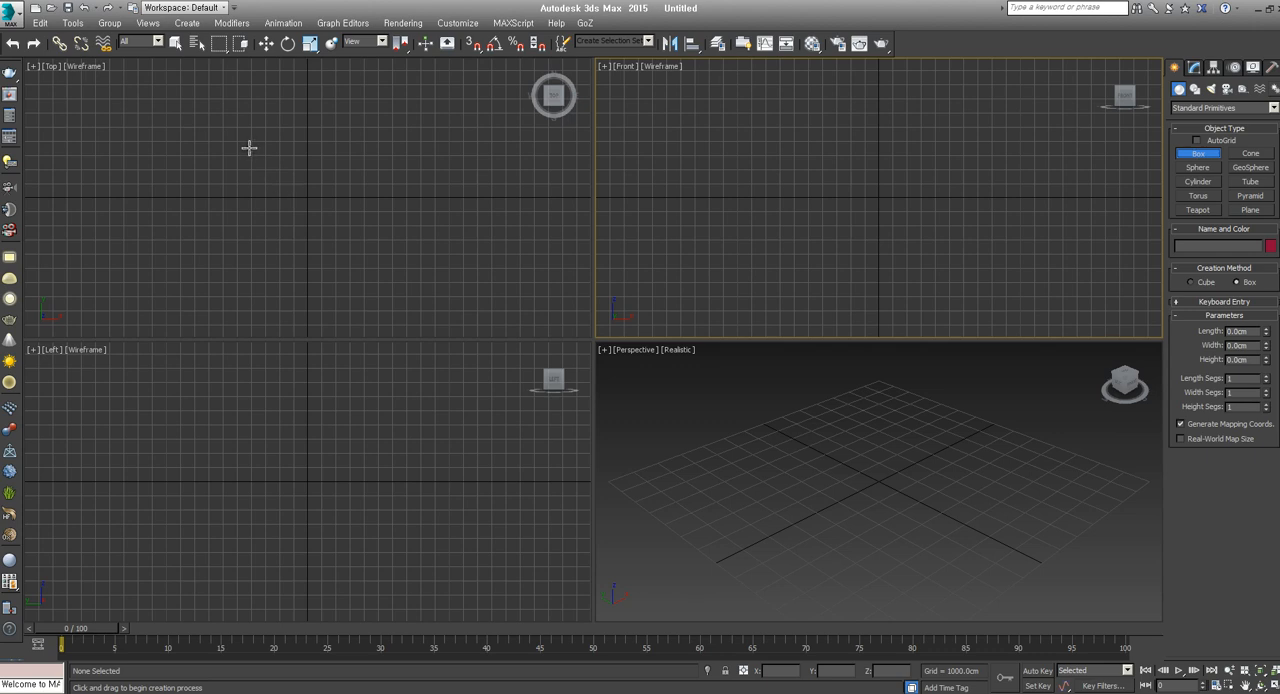
left_click_drag(267, 162, 366, 260)
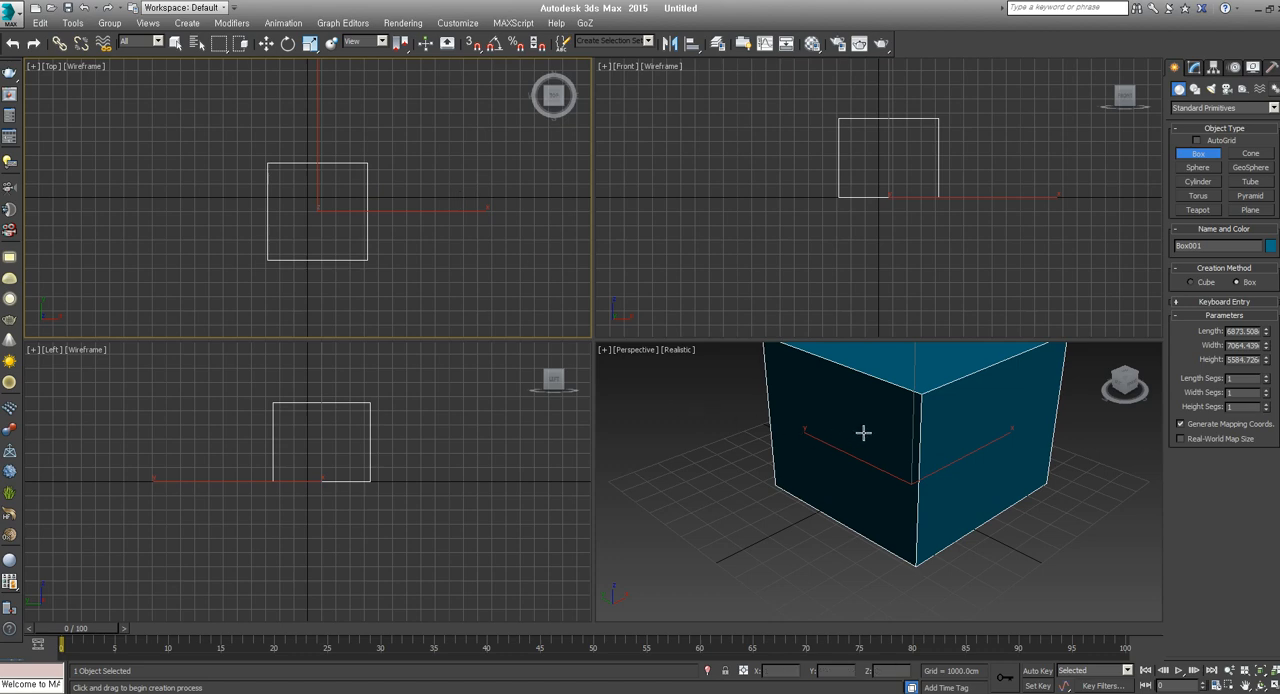
Examine the box in the Perspective view by panning, zooming and orbiting, with that viewport maximized
middle_click_drag(863, 432, 837, 463)
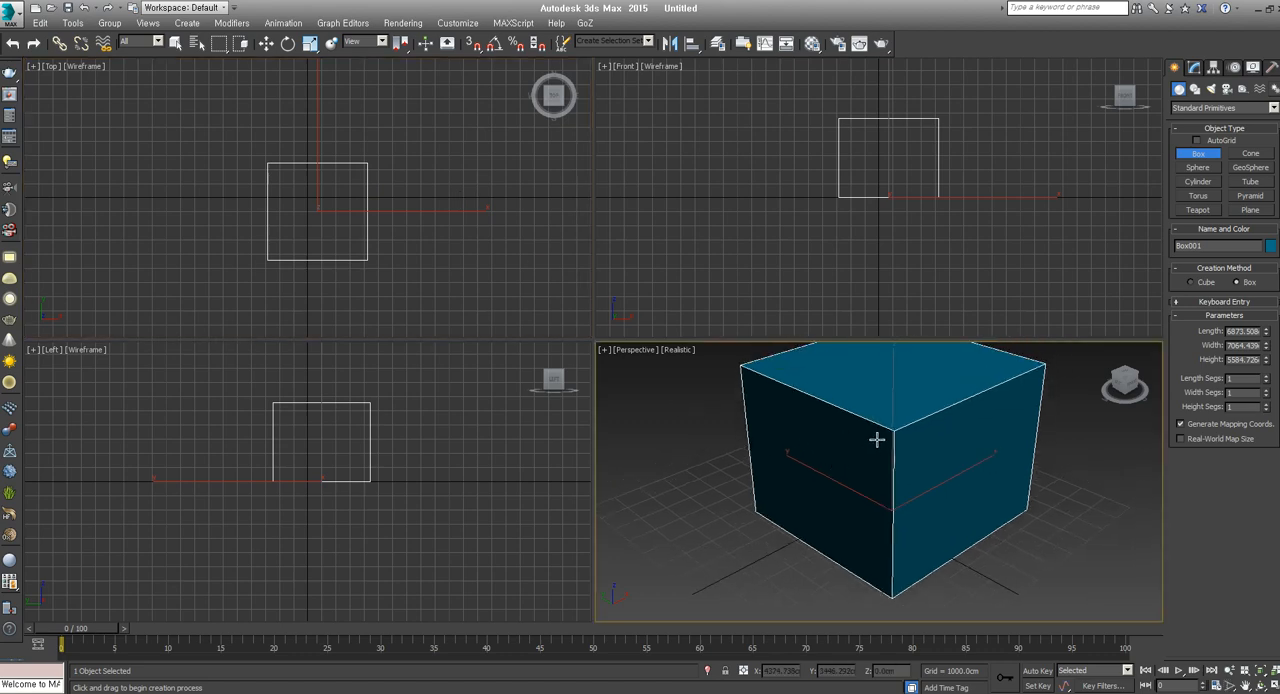
key("ctrl+shift+z")
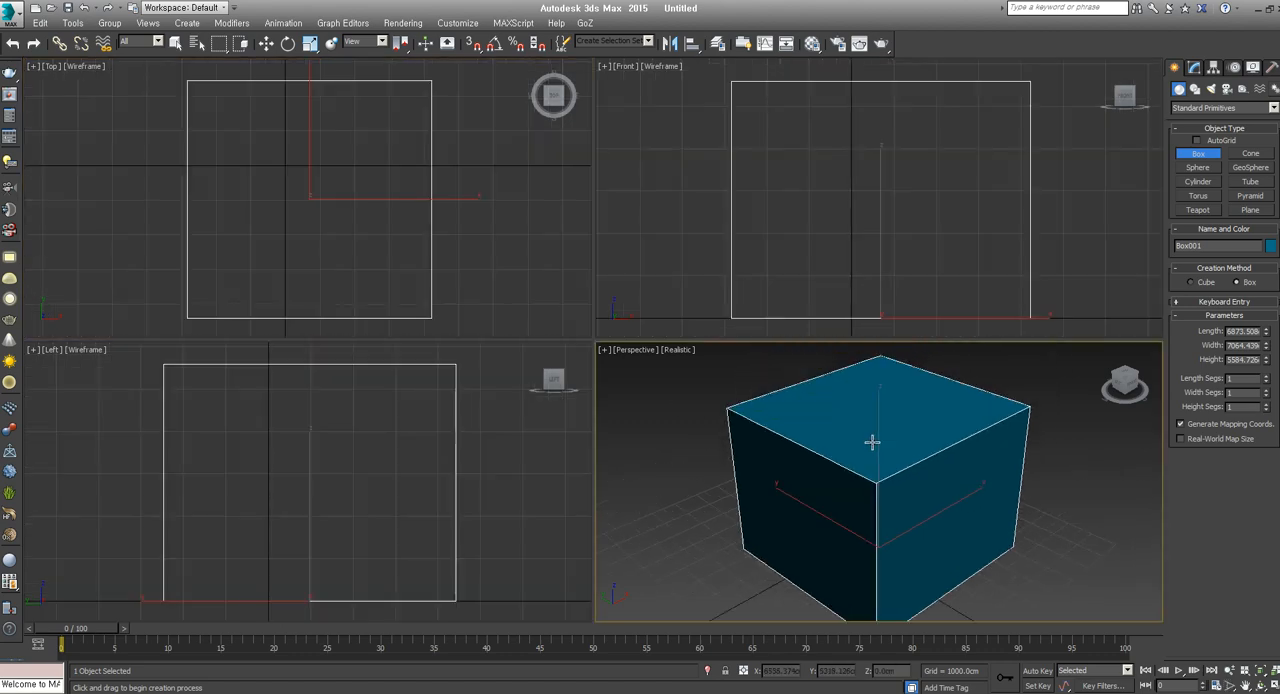
scroll(871, 441, "down", 5)
scroll(878, 448, "up", 4)
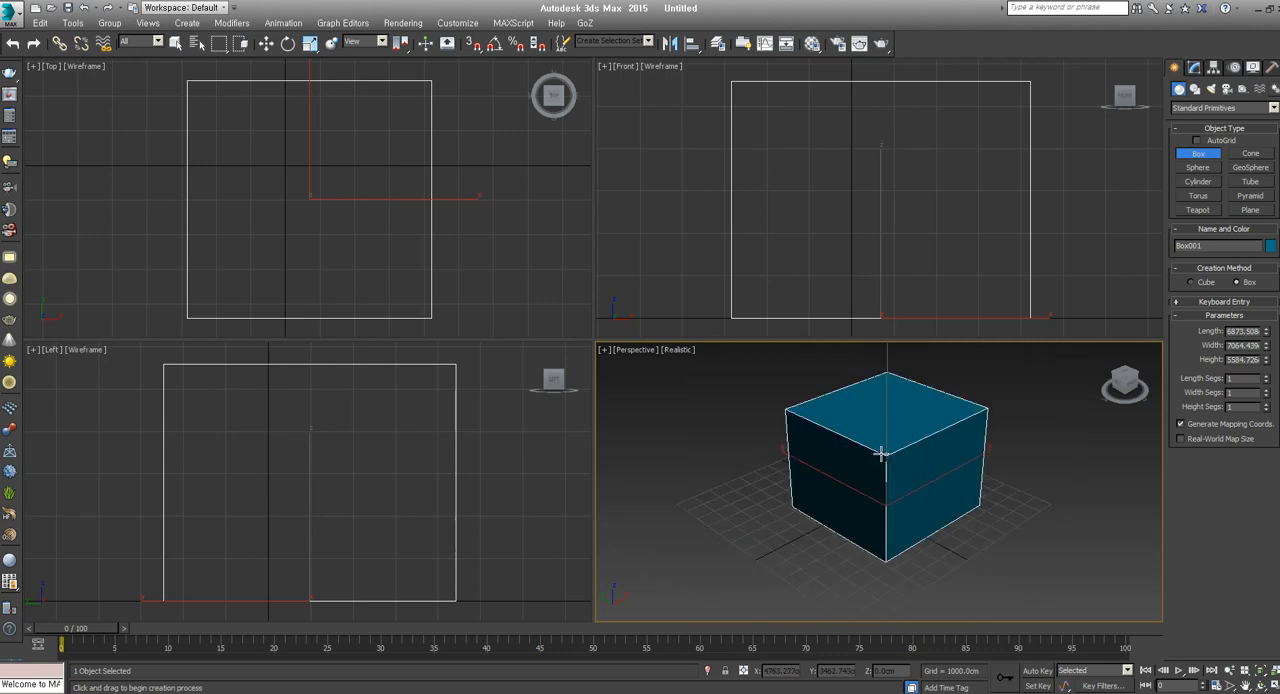
scroll(883, 455, "down", 2)
scroll(883, 455, "up", 6)
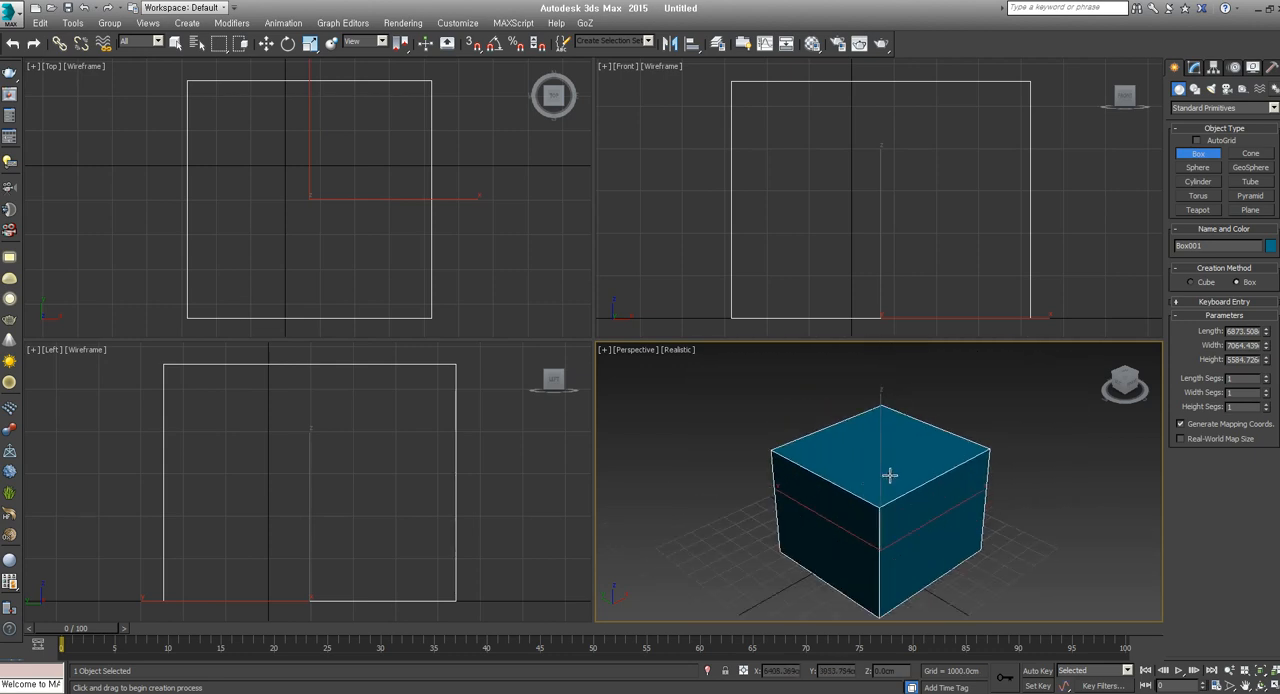
mouse_move(893, 474)
middle_mouse_down("alt")
mouse_move(866, 511)
mouse_move(883, 491)
mouse_move(924, 516)
mouse_move(894, 423)
mouse_move(1023, 543)
mouse_move(923, 486)
mouse_move(877, 491)
mouse_move(886, 466)
middle_mouse_up("alt")
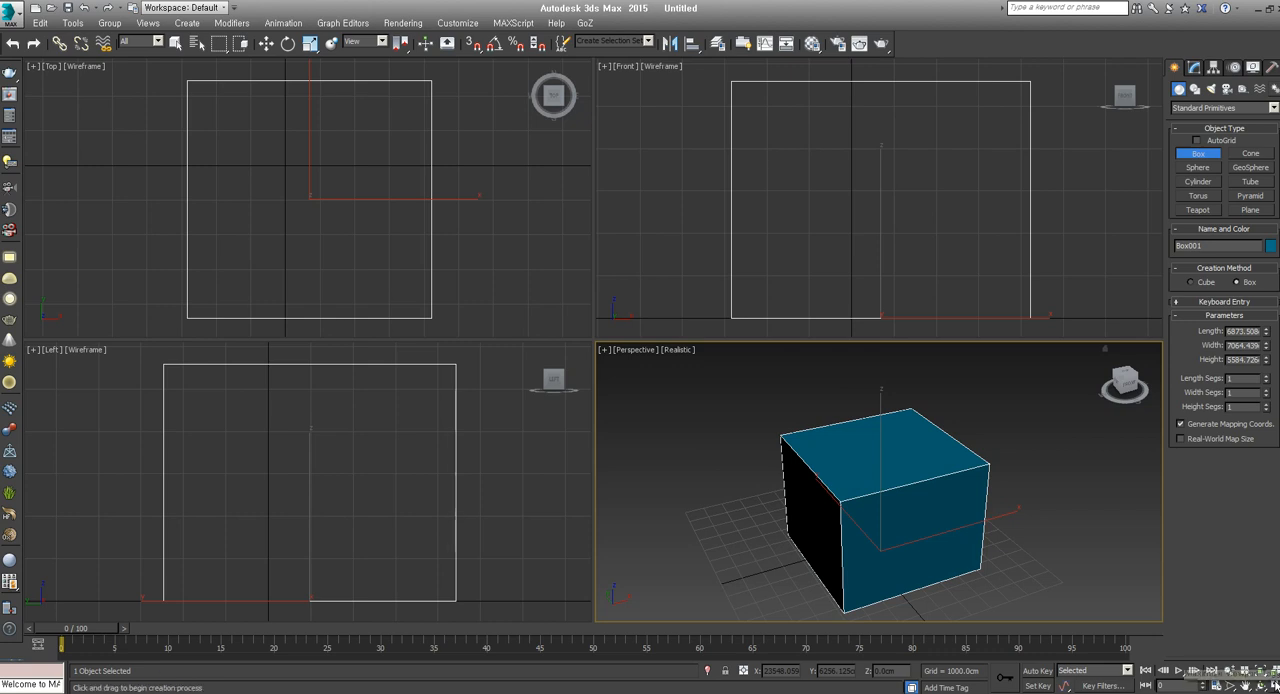
key("alt+w")
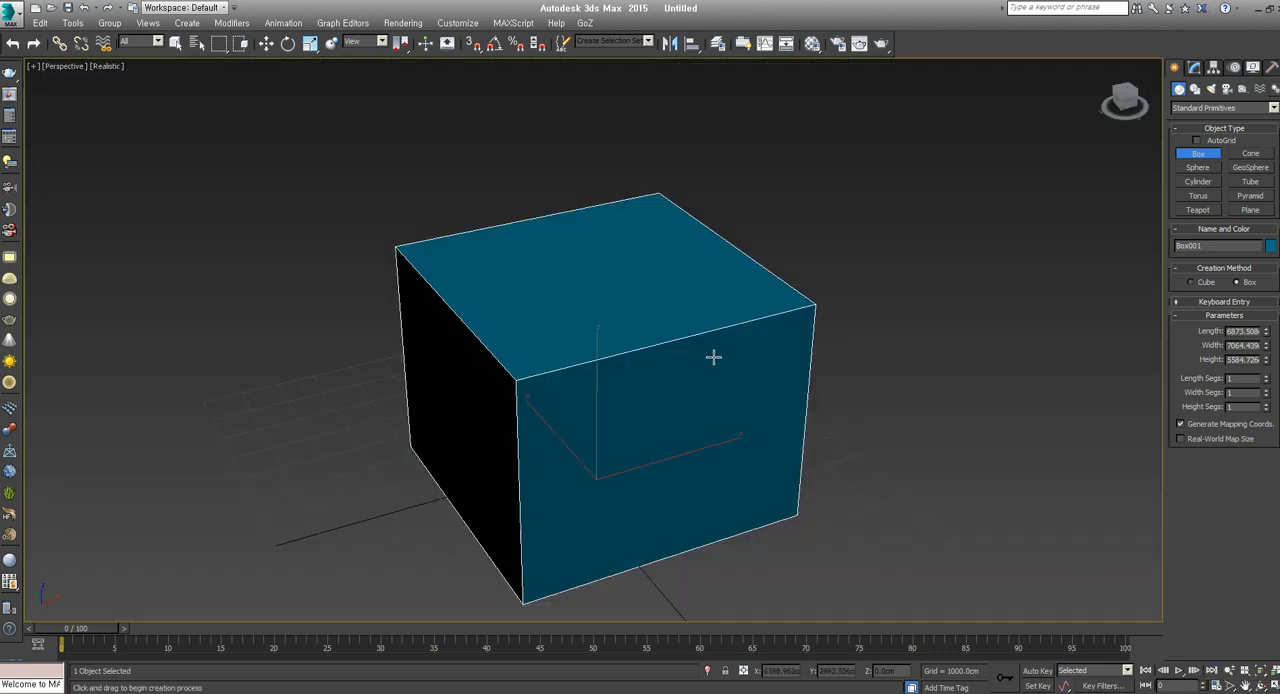
middle_click_drag(714, 357, 718, 314)
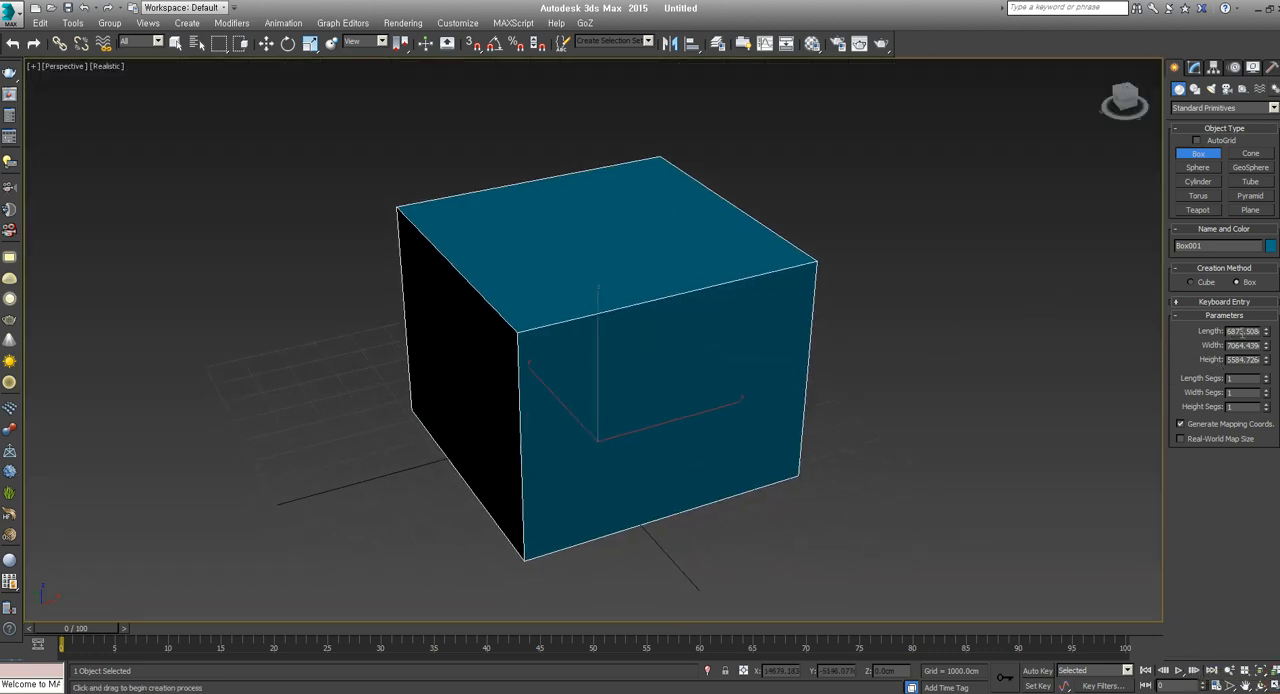
Set the box's length, width and height to 100 cm each and frame it in the view
mouse_move(1266, 332)
left_mouse_down()
mouse_move(1266, 379)
mouse_move(1257, 345)
left_mouse_up()
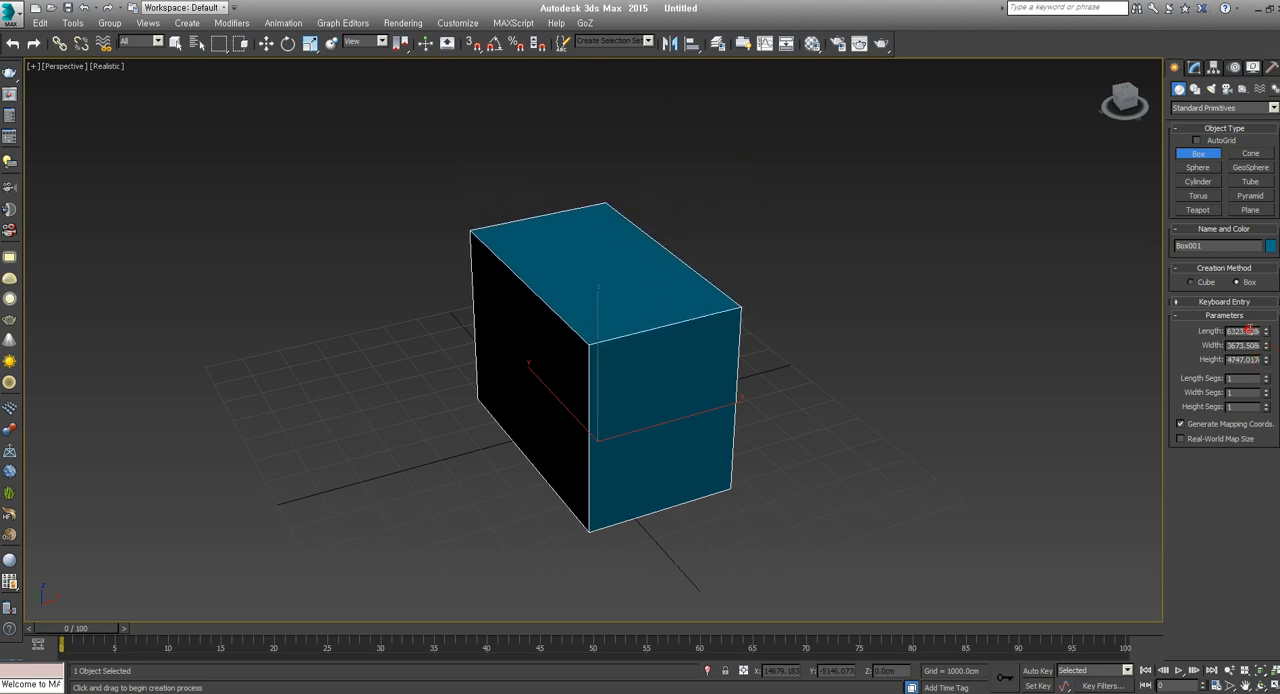
double_click(1250, 330)
type("100")
key("Tab")
type("100")
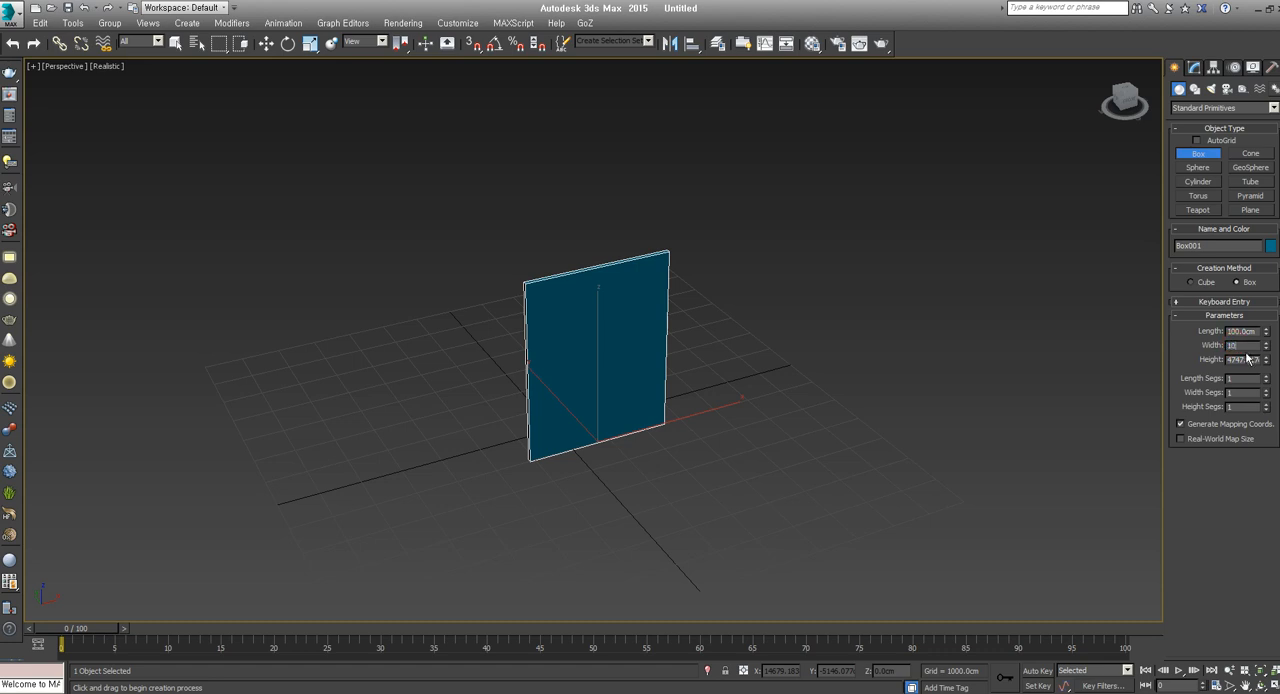
key("Return")
double_click(1245, 359)
type("1")
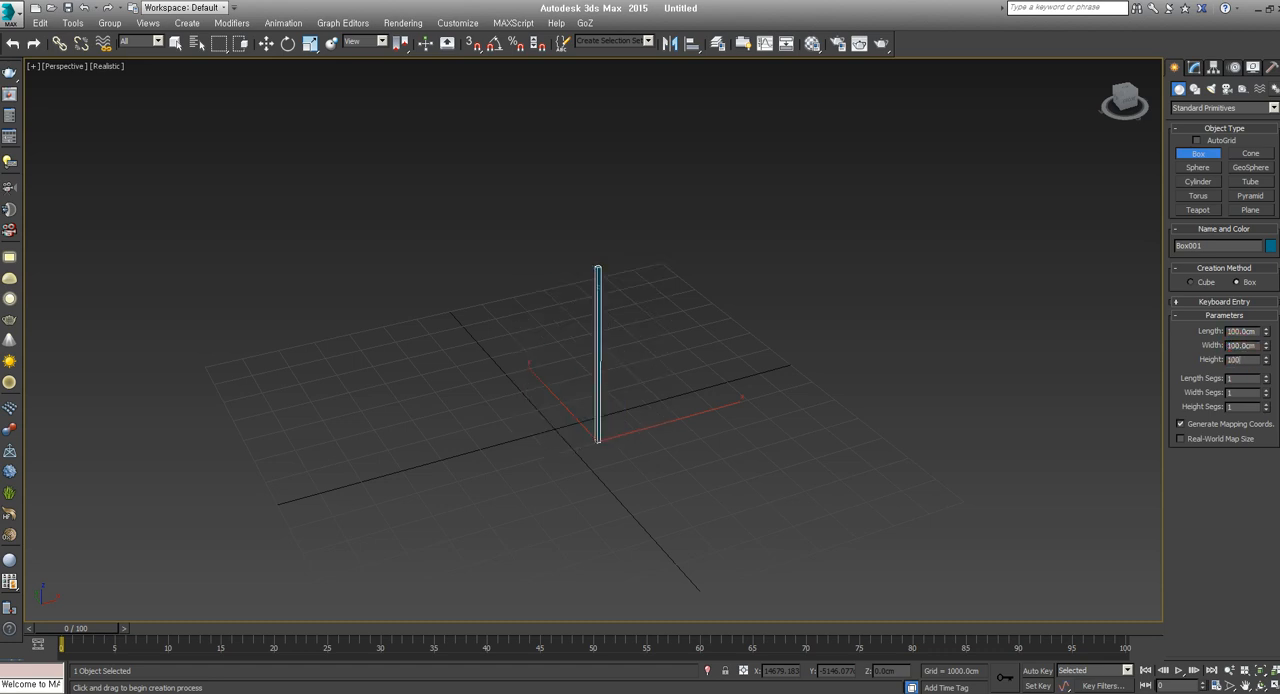
type("00")
key("Return")
key("z")
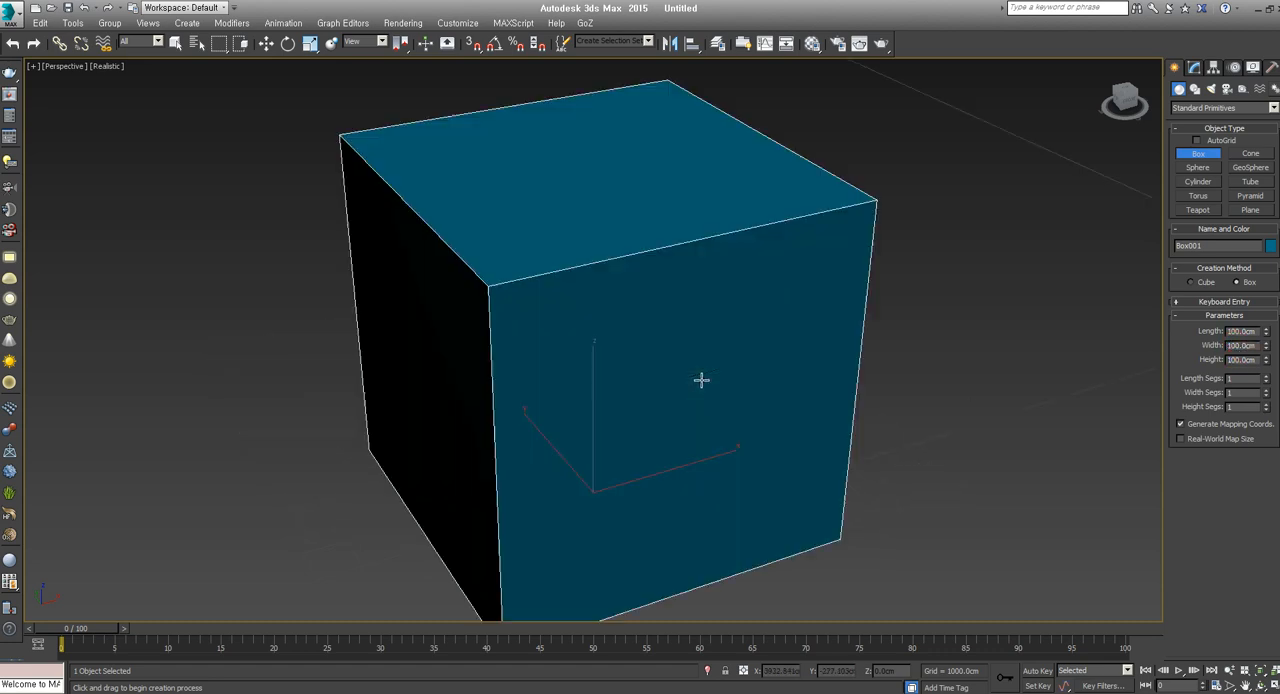
Set the box's length, width and height to 1000 cm each
scroll(705, 379, "down", 10)
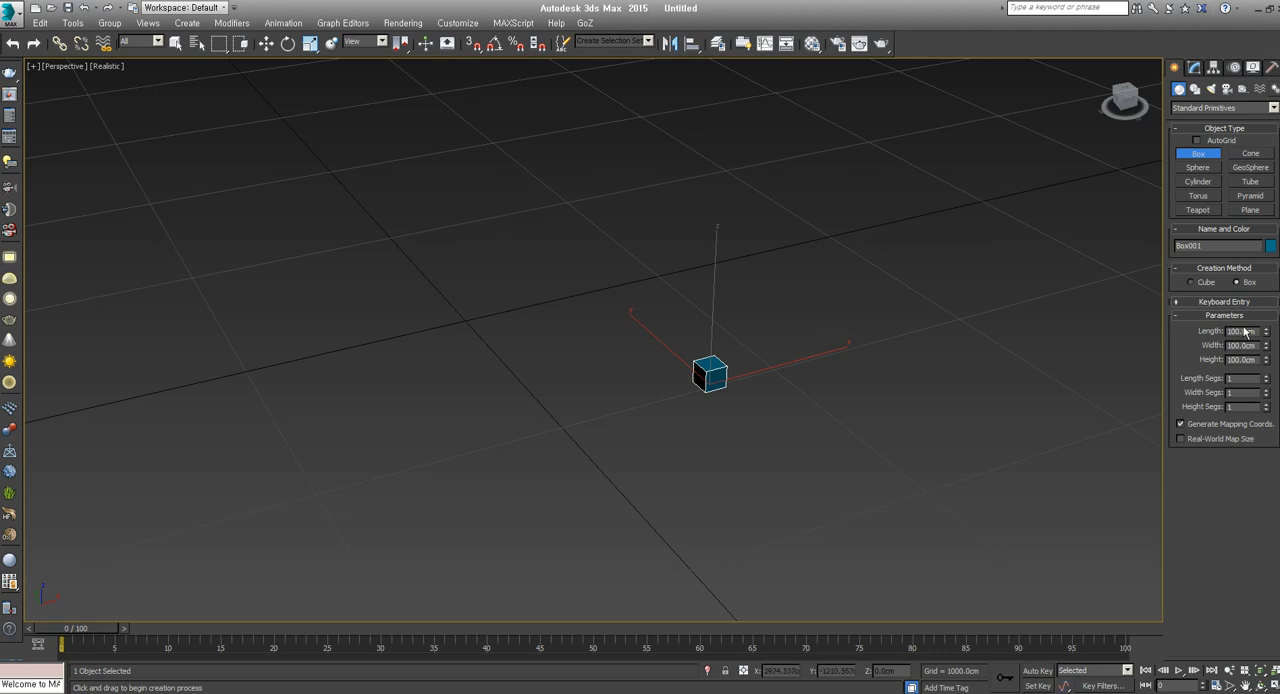
middle_click_drag(619, 336, 727, 351)
scroll(727, 351, "down", 3)
middle_click_drag(815, 370, 759, 374)
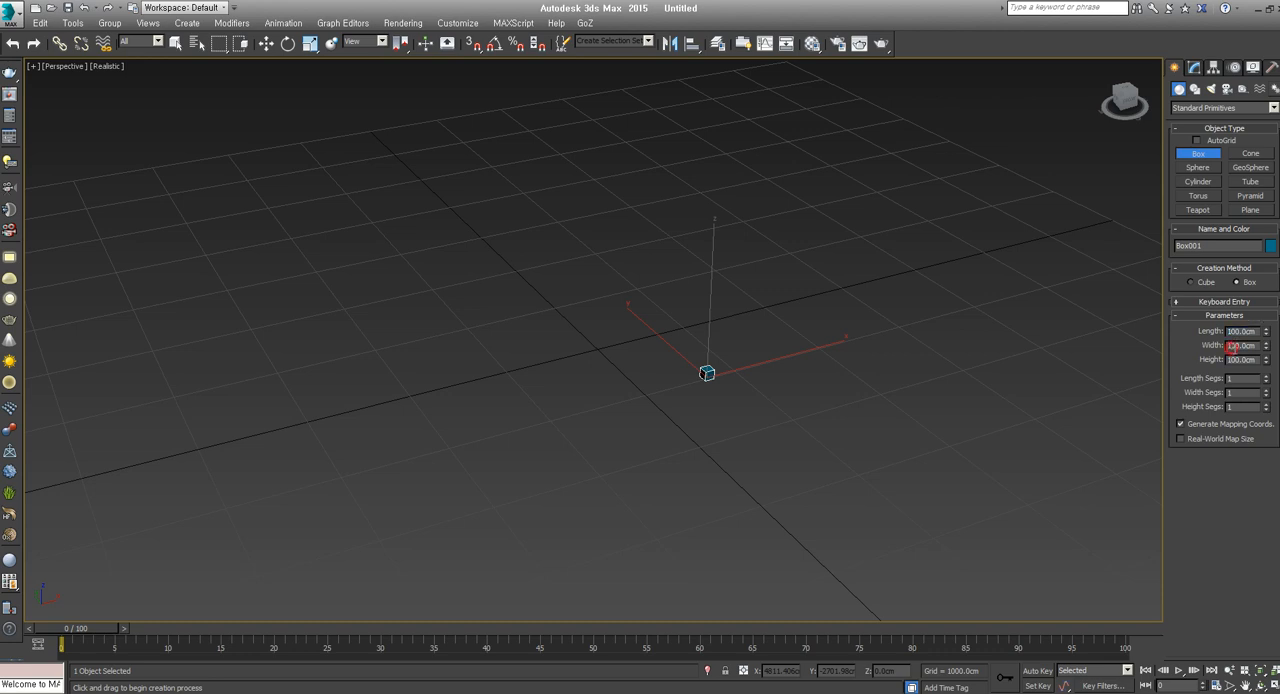
left_click_drag(1227, 359, 1257, 360)
double_click(1255, 346)
double_click(1245, 360)
double_click(1240, 333)
type("11")
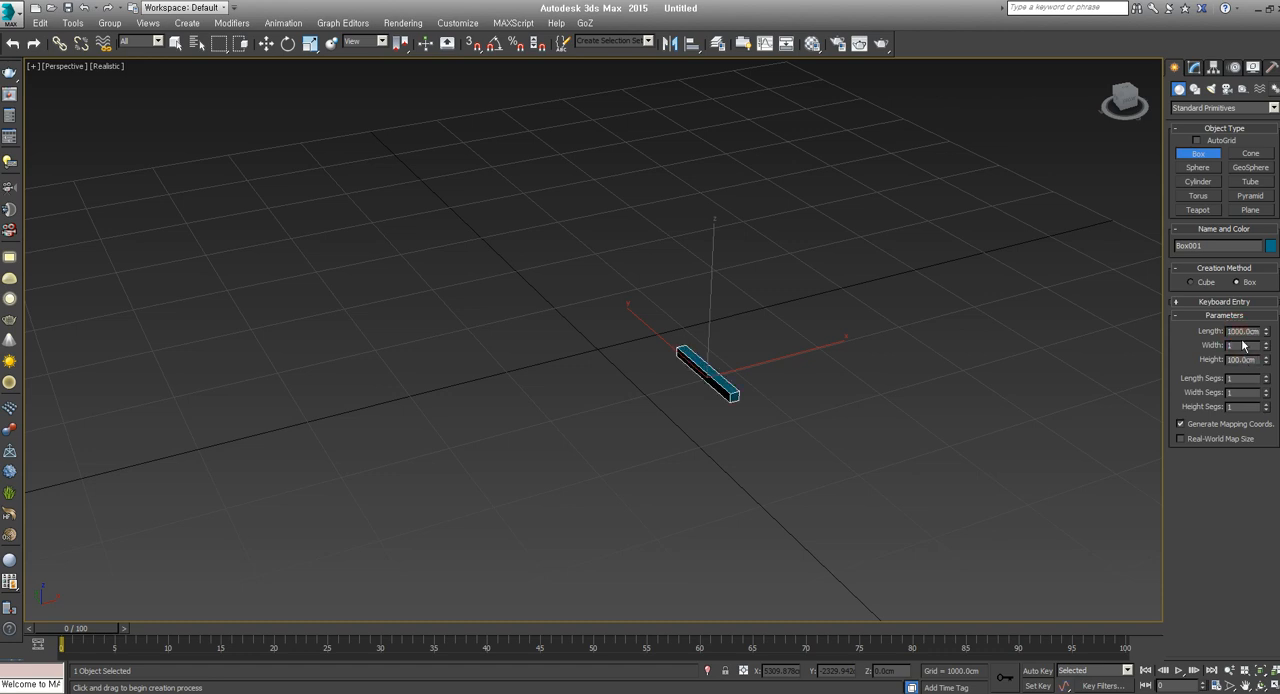
key("Tab")
type("100")
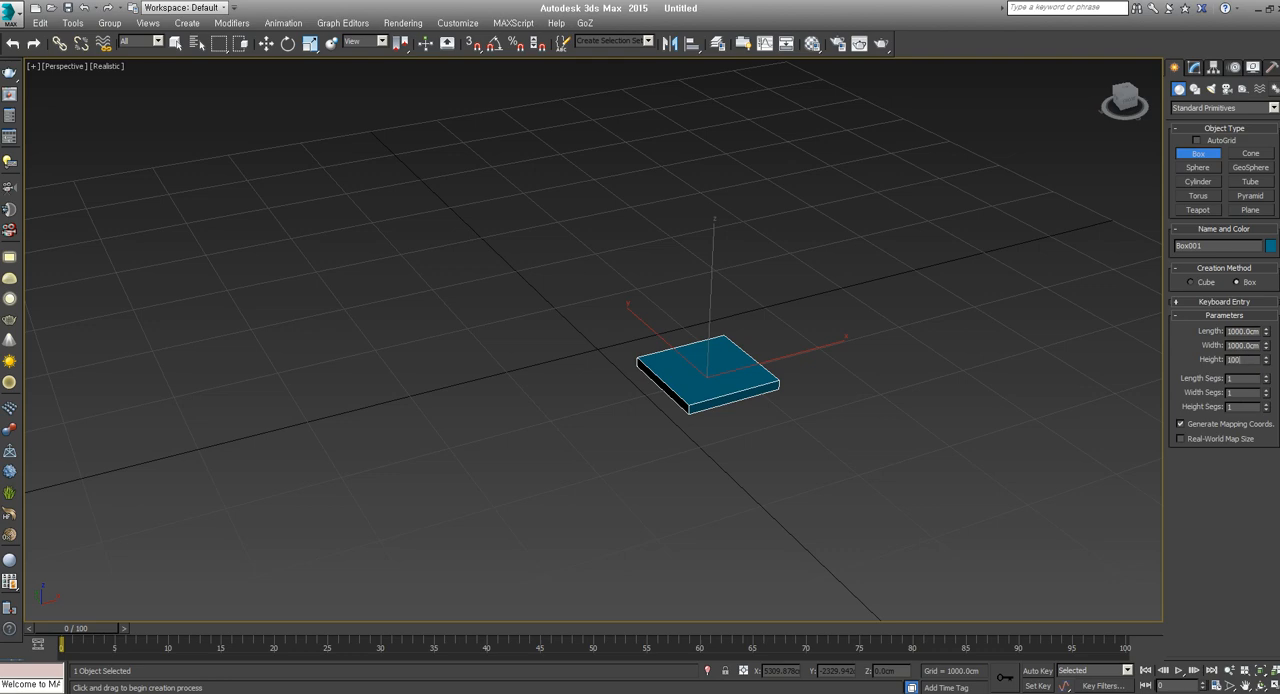
type("0")
key("Return")
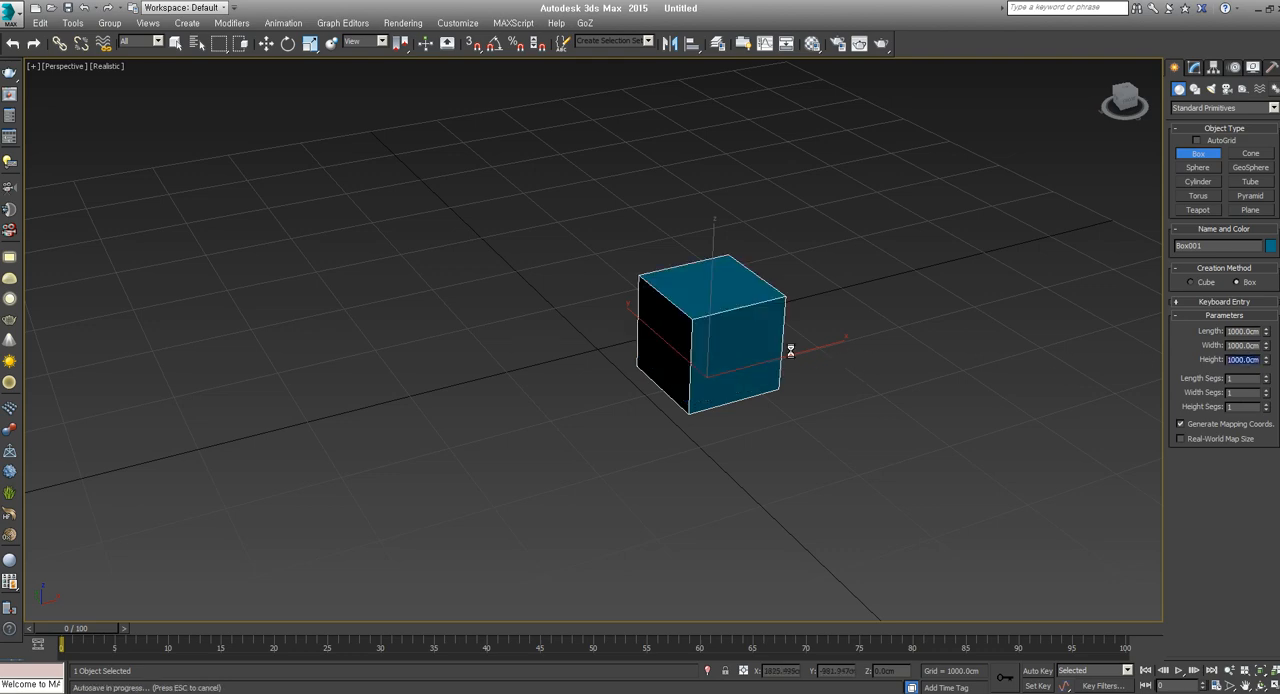
Examine the resized box from several angles and distances in the maximized Perspective view, with the Move tool active
middle_click_drag(757, 323, 811, 340)
key("z")
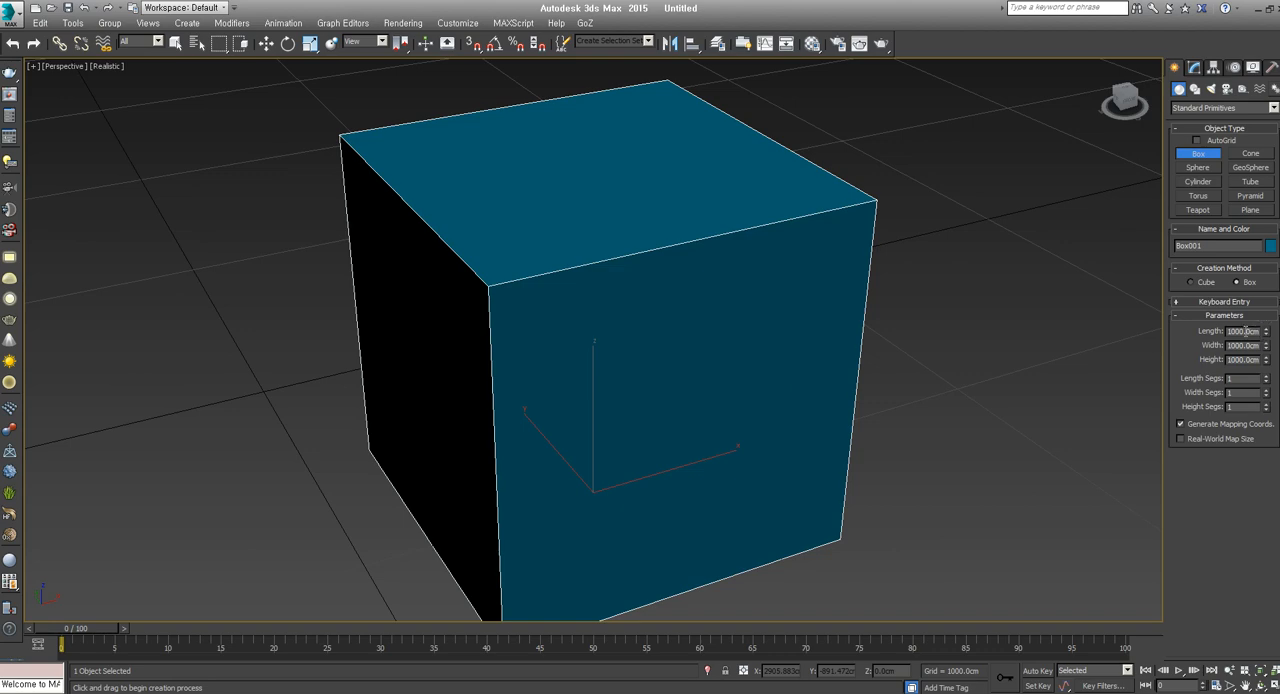
scroll(709, 403, "down", 5)
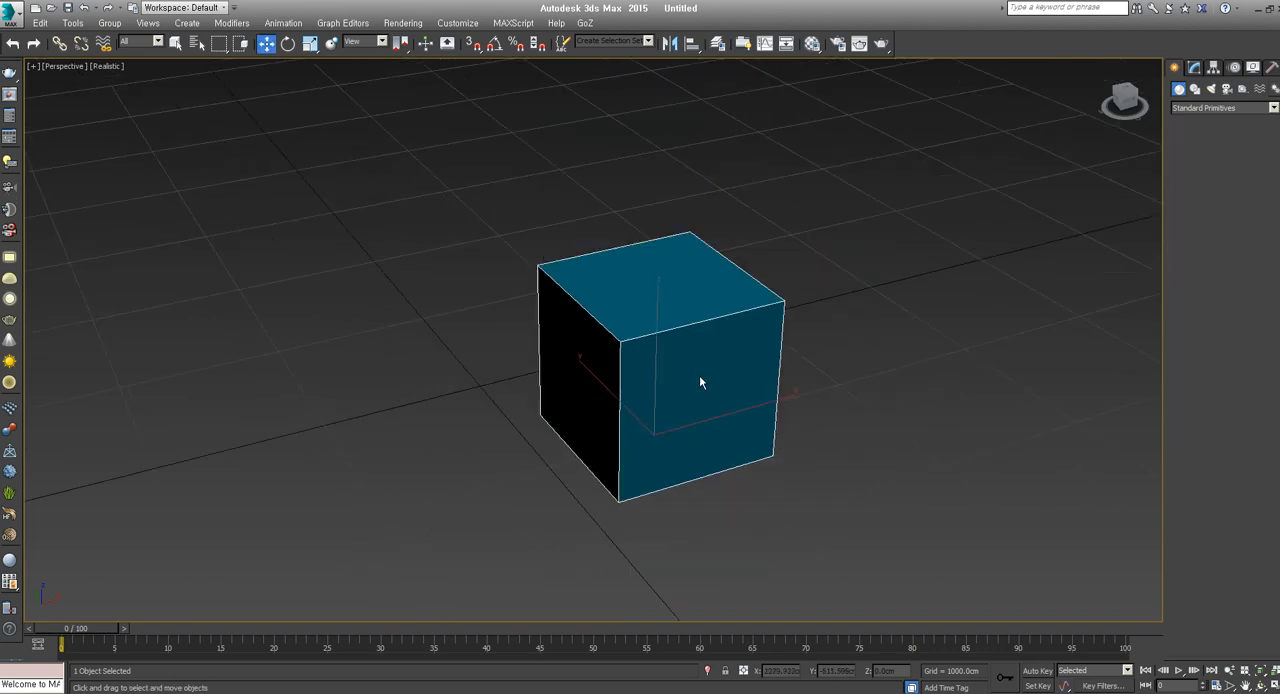
key("w")
middle_click_drag(723, 391, 702, 407, "alt")
key("z")
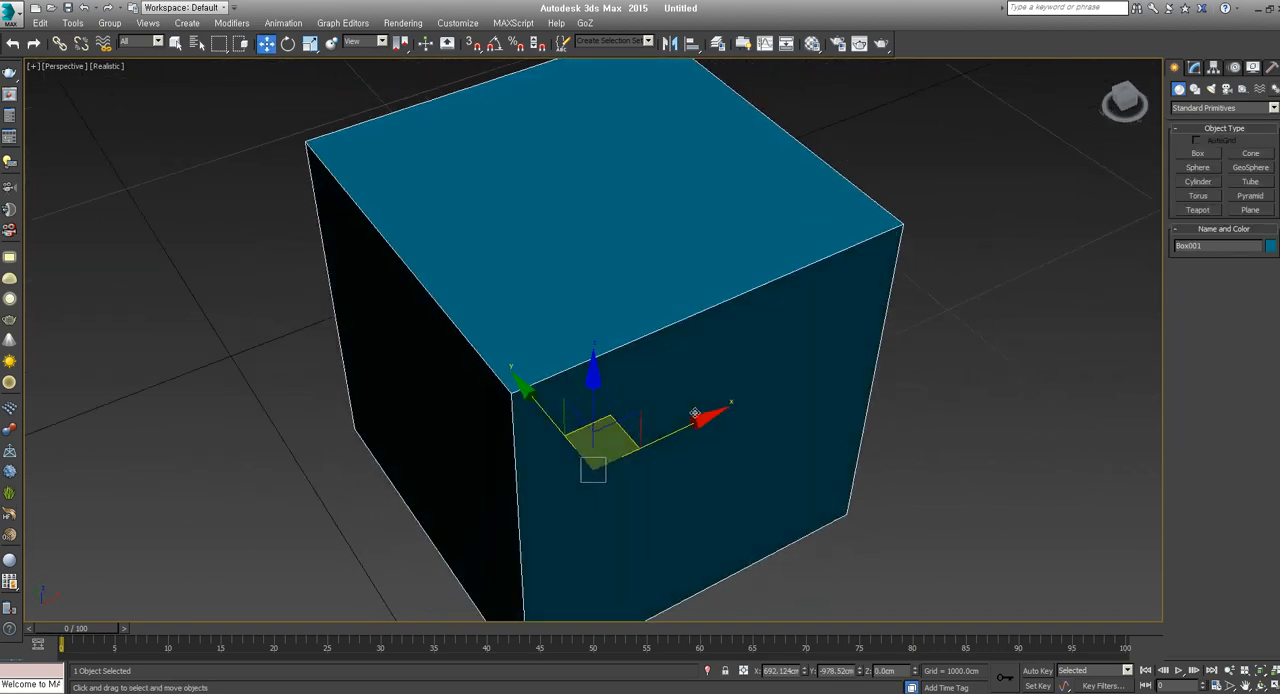
scroll(704, 405, "down", 5)
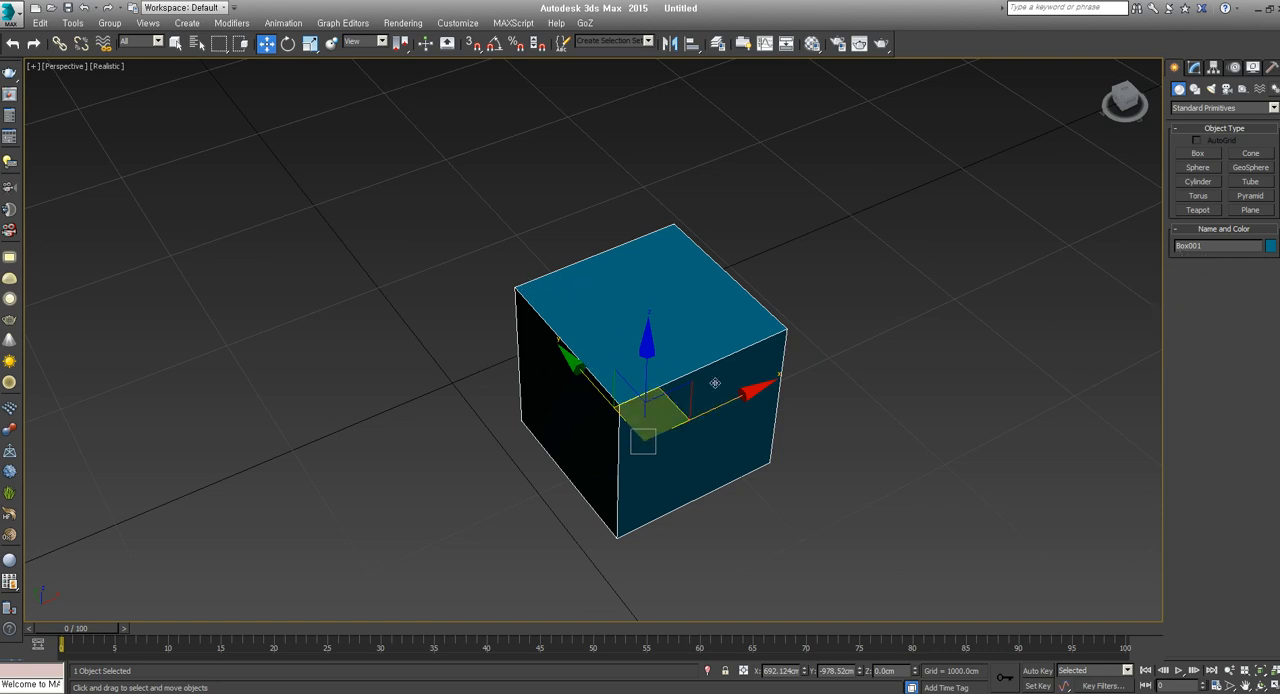
scroll(714, 383, "down", 5)
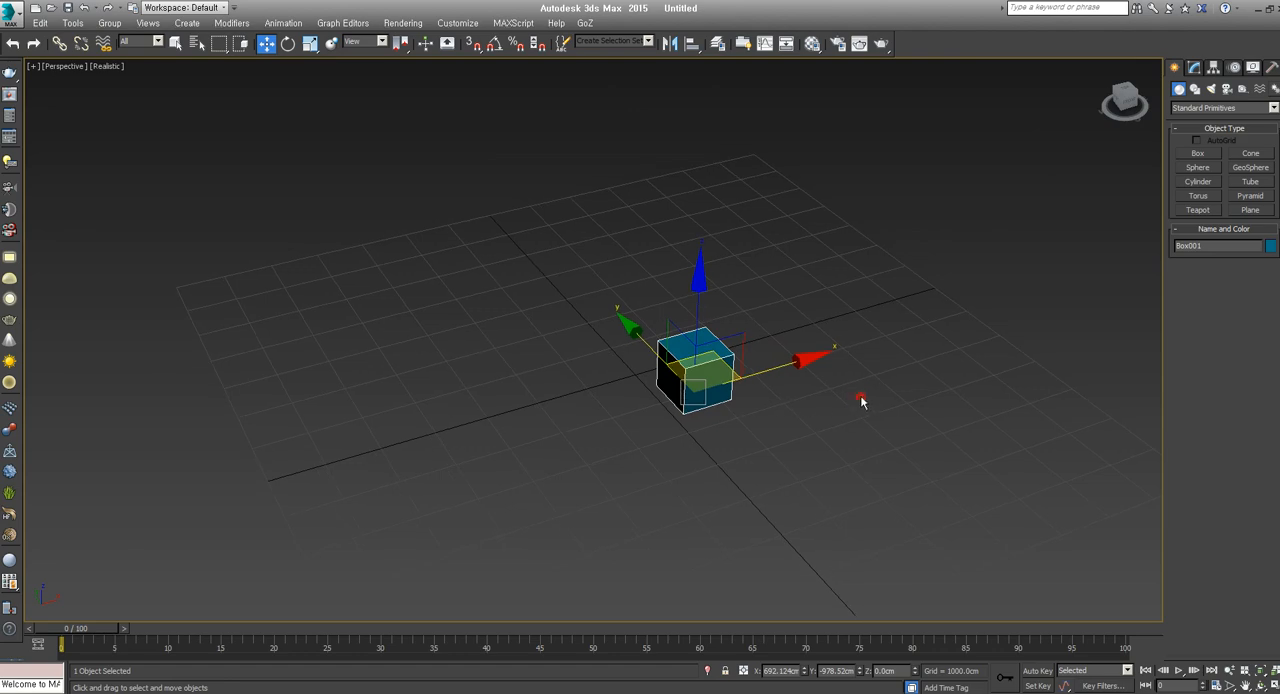
middle_click_drag(760, 397, 655, 432, "alt")
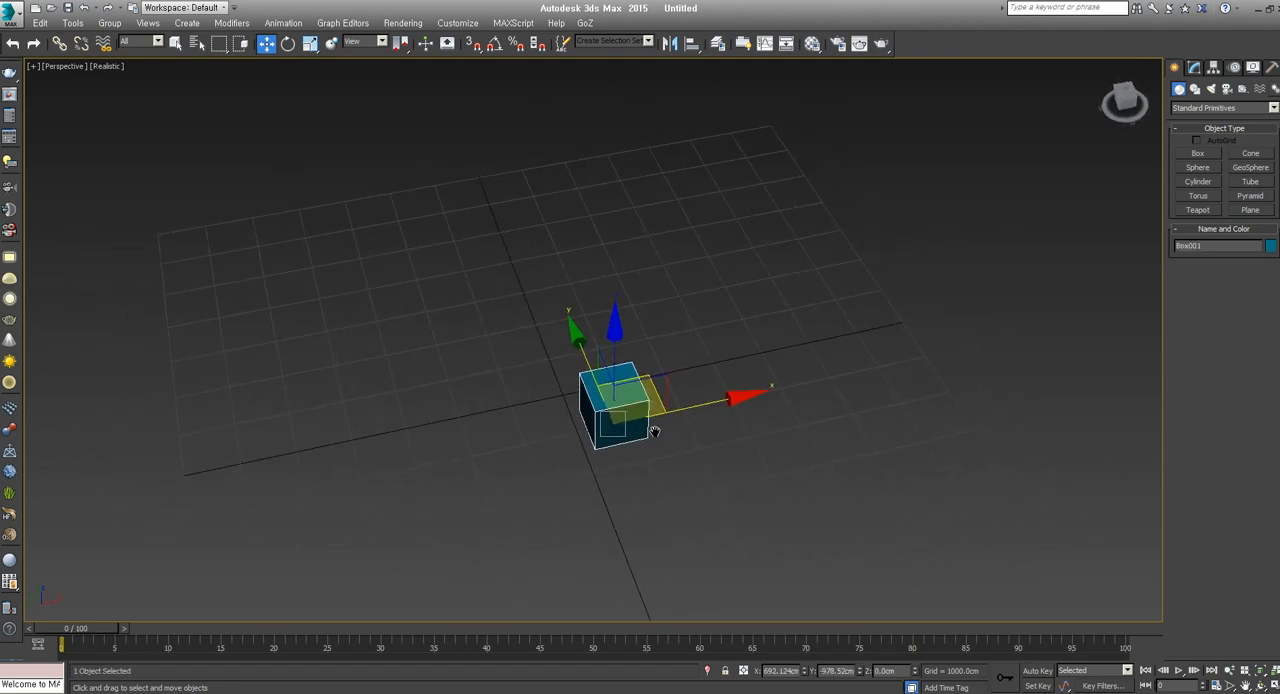
scroll(685, 411, "down", 3)
scroll(688, 411, "up", 5)
scroll(692, 419, "down", 5)
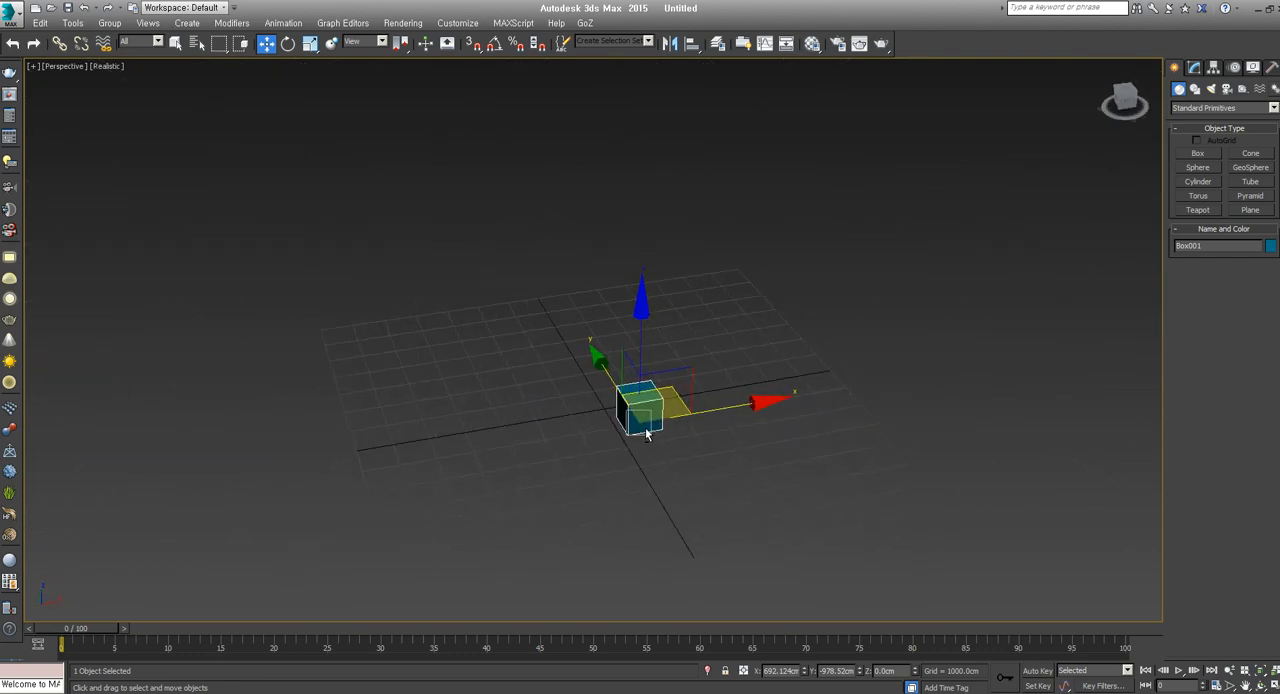
scroll(646, 433, "up", 2)
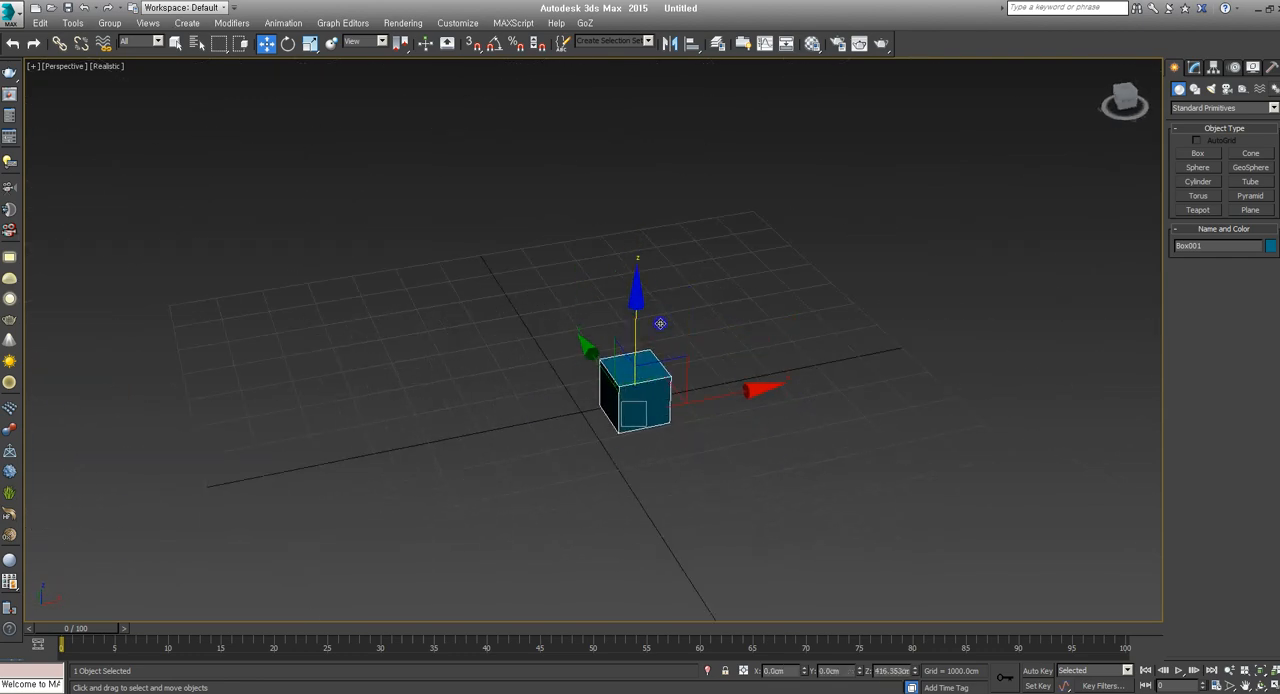
Try the Move, Rotate and uniform Scale transforms on the box, undoing each change, and return to the Move tool
left_click_drag(715, 412, 744, 412)
key("ctrl+z")
key("e")
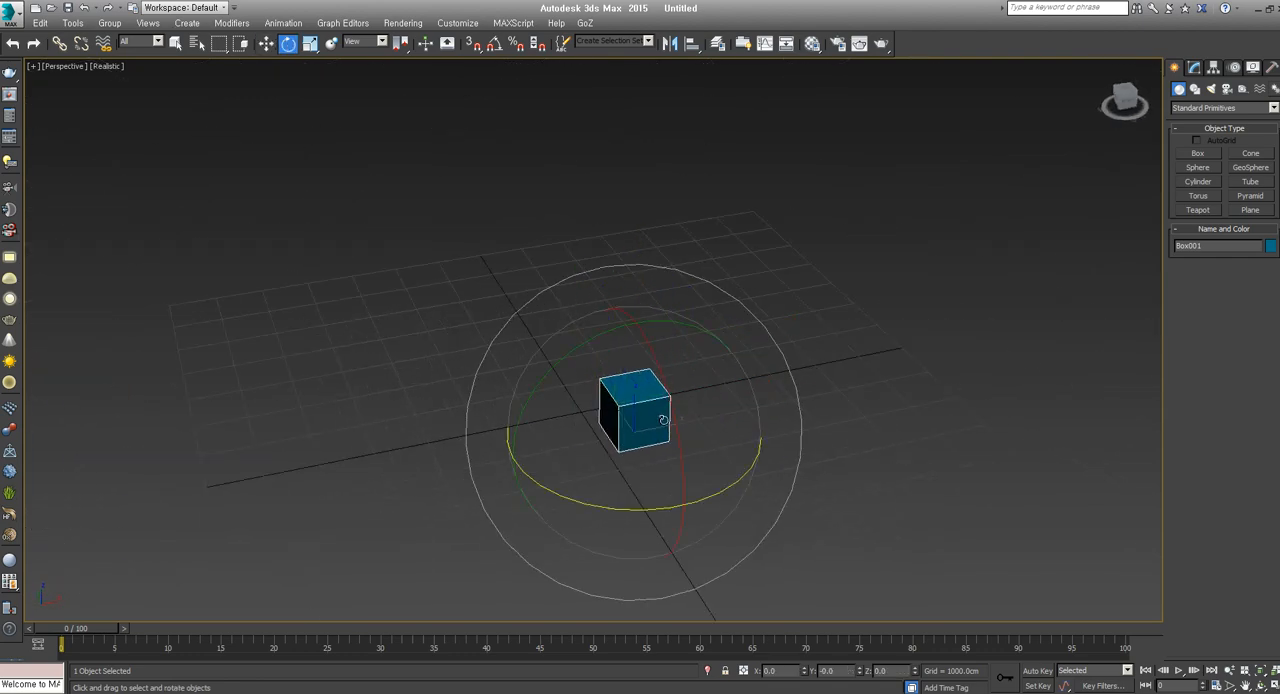
left_click_drag(630, 414, 673, 420)
key("ctrl+z")
key("r")
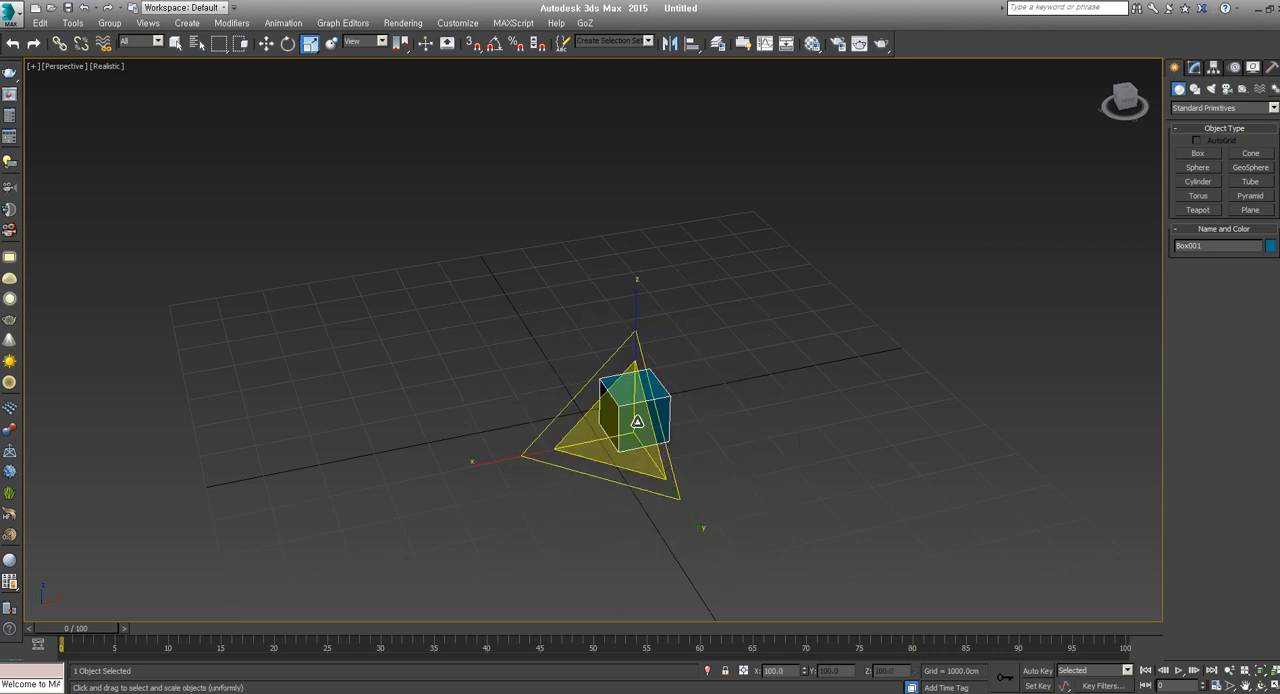
left_click_drag(636, 480, 674, 443)
key("w")
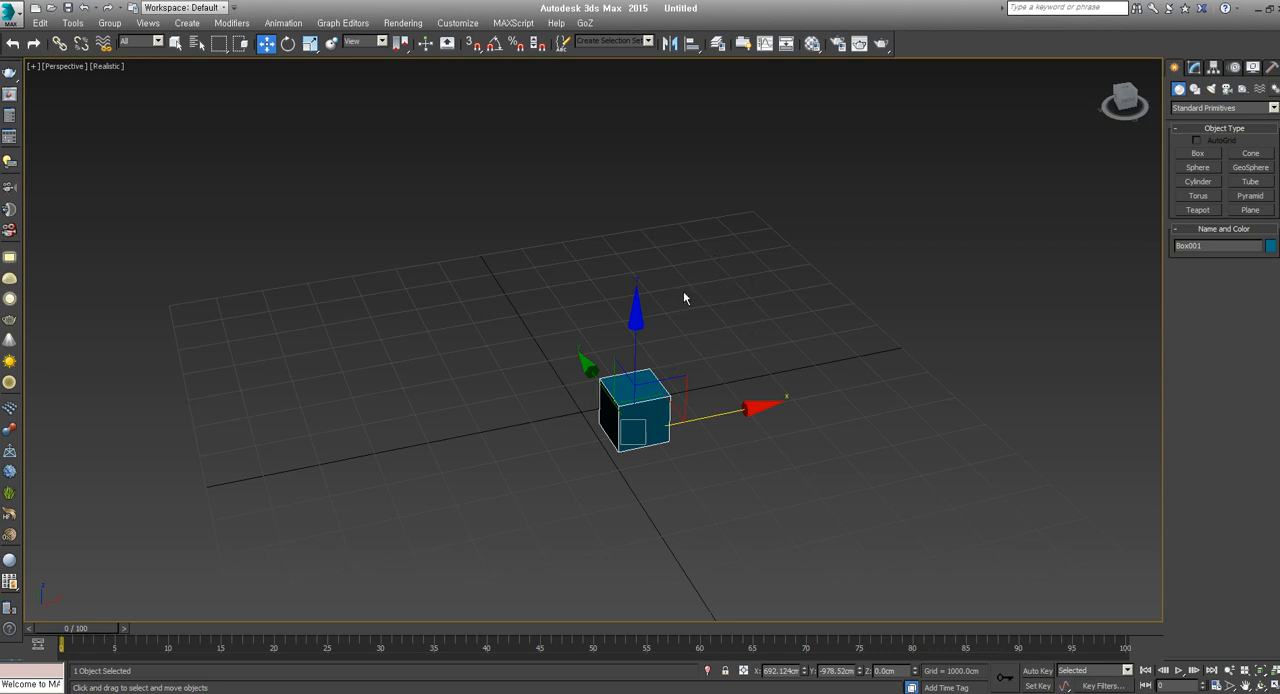
Restore the four-viewport layout and orbit the Perspective view around the box with the ViewCube
left_click(1273, 686)
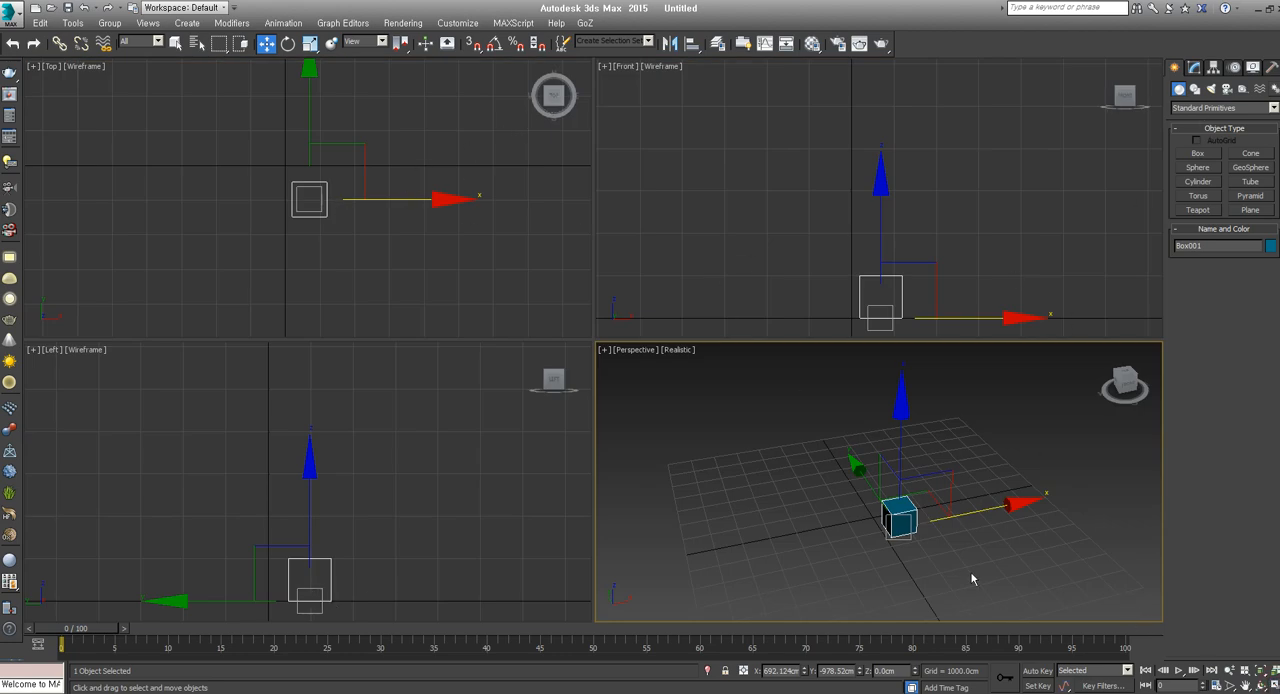
middle_click_drag(970, 578, 930, 555, "alt")
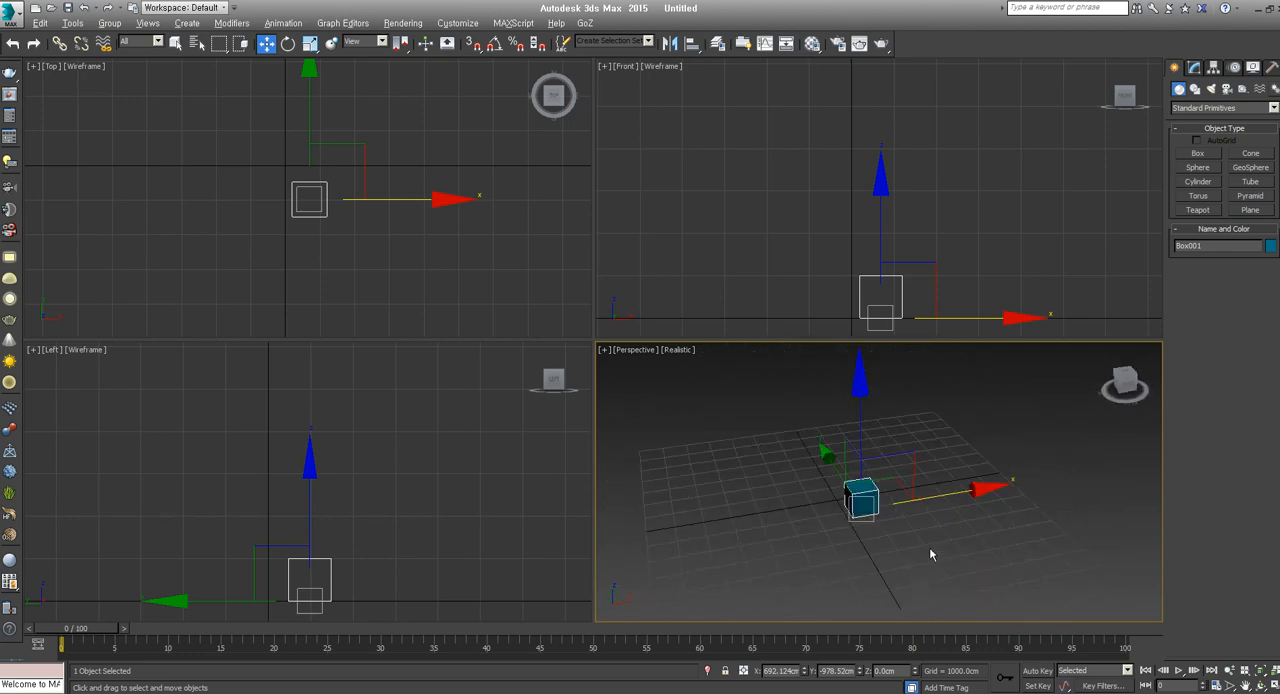
left_click_drag(1132, 388, 1106, 350)
left_click(1126, 387)
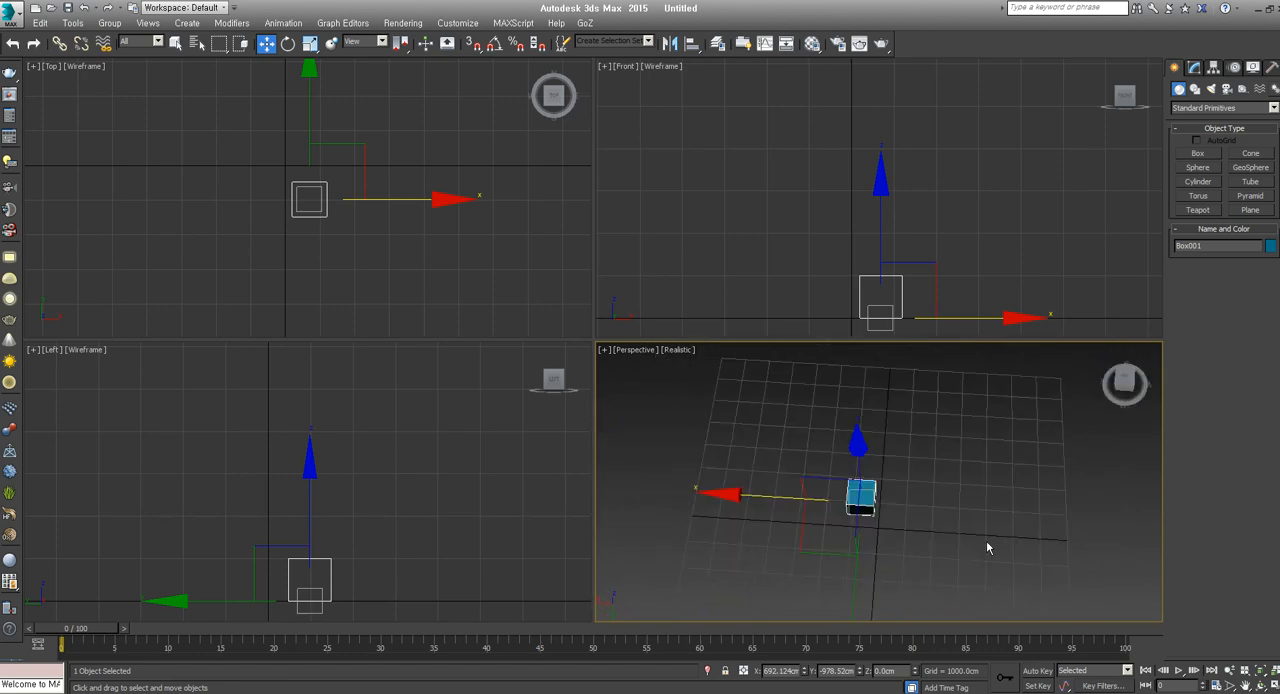
Frame the box in all four viewports and turn the Perspective view to look at one of its vertical corner edges
key("z")
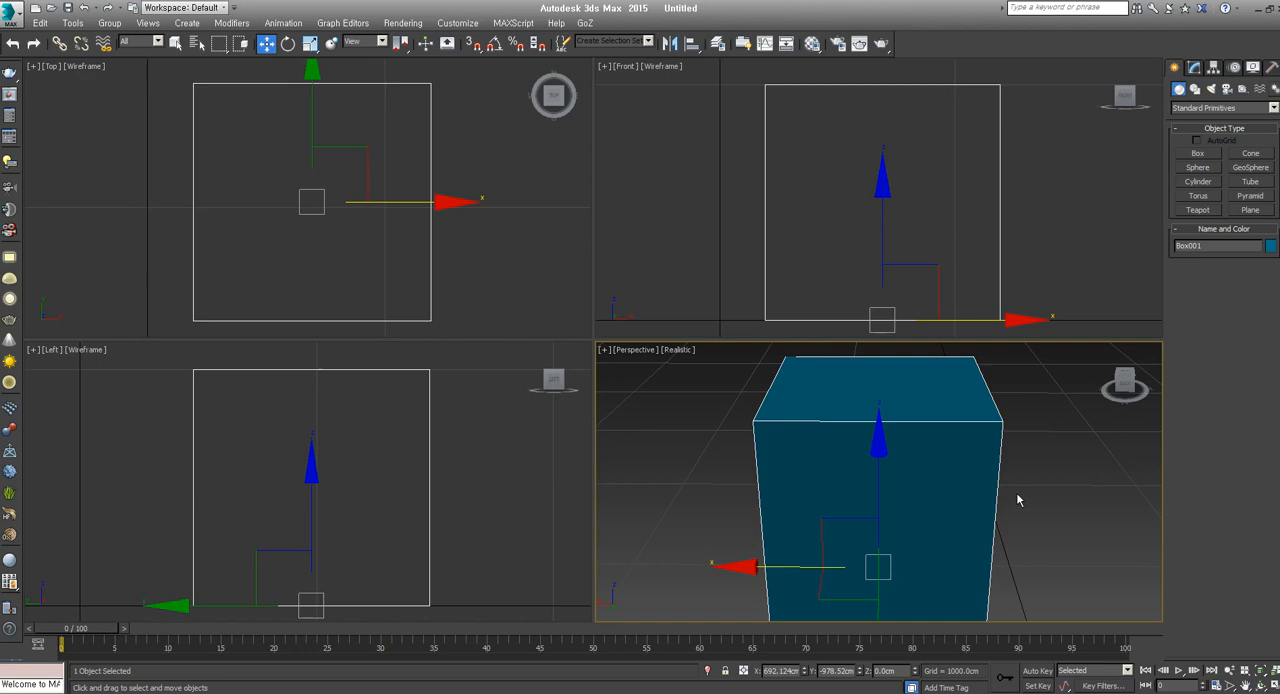
scroll(963, 500, "down", 5)
key("z")
middle_click_drag(888, 487, 910, 458, "alt")
scroll(870, 491, "down", 5)
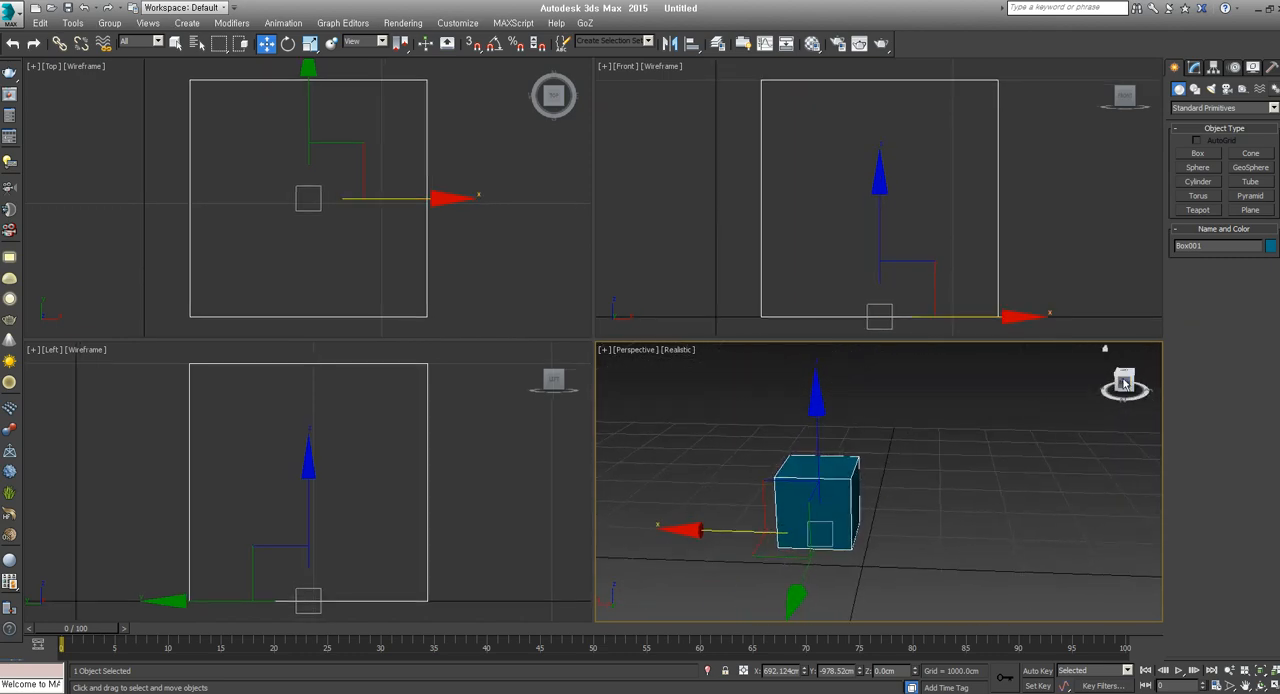
left_click_drag(1124, 383, 1184, 374)
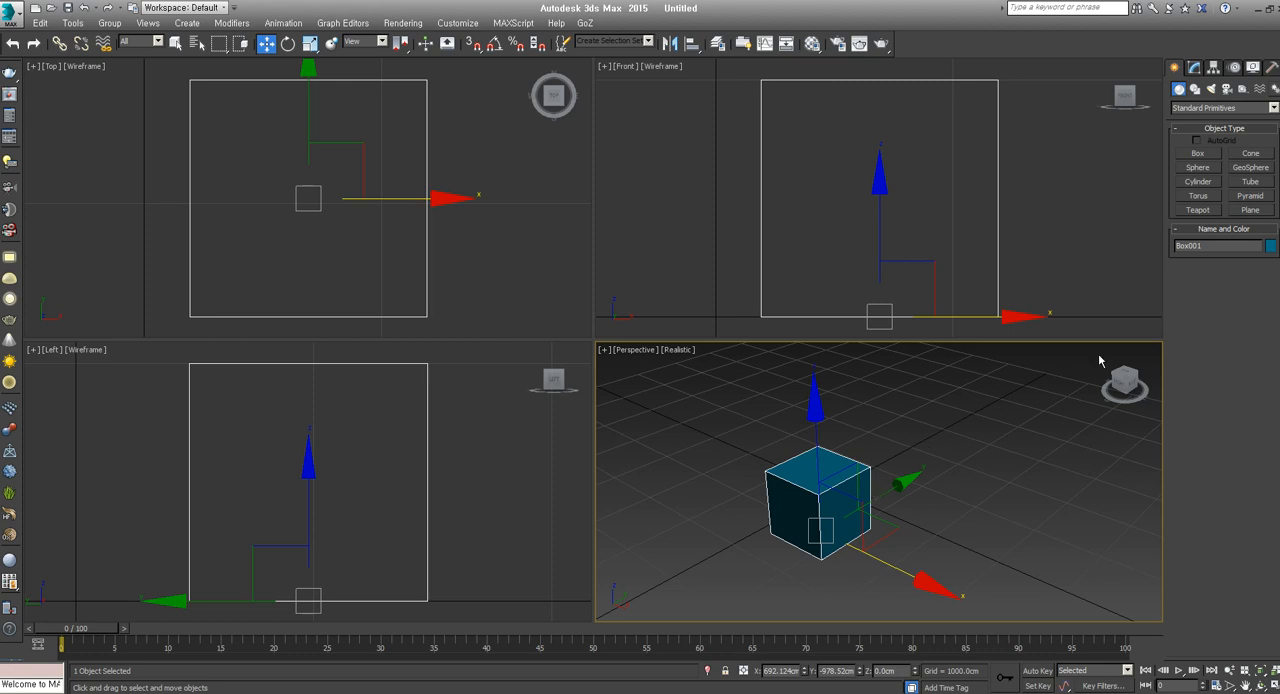
Deselect the box and look through the Shapes, Lights, Cameras and Helpers creation categories, returning to Geometry
left_click(1022, 460)
left_click(850, 490)
left_click(988, 500)
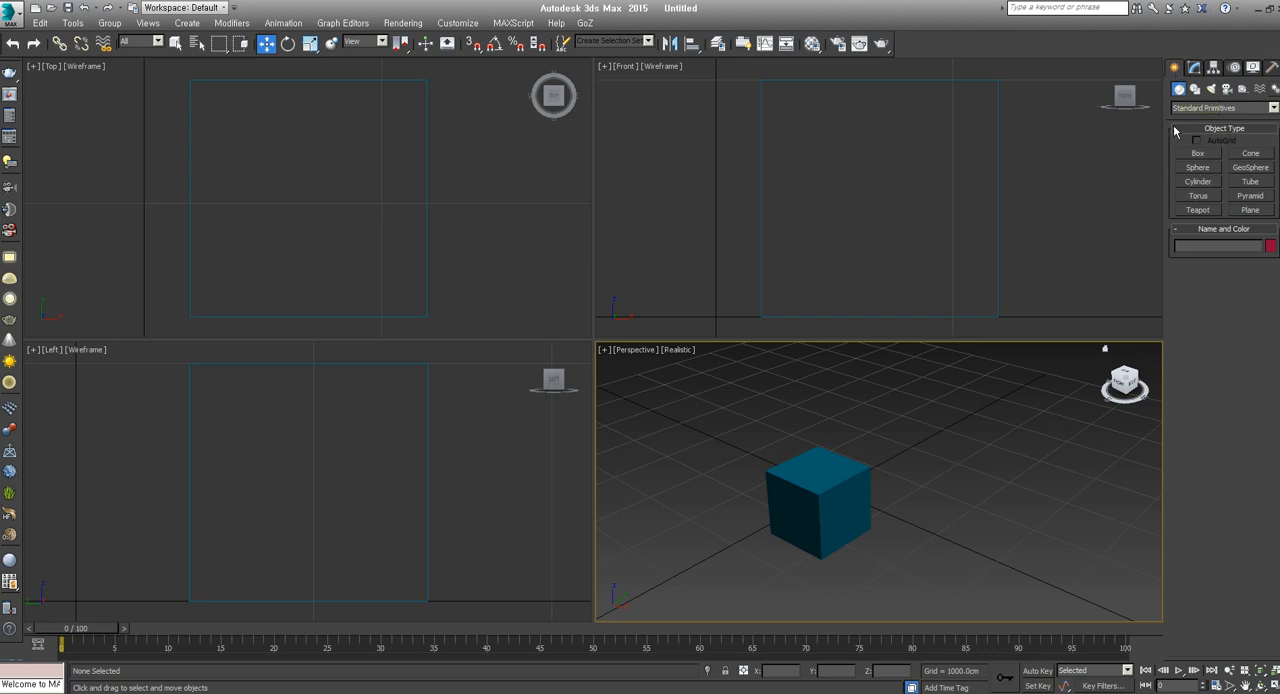
left_click(1194, 89)
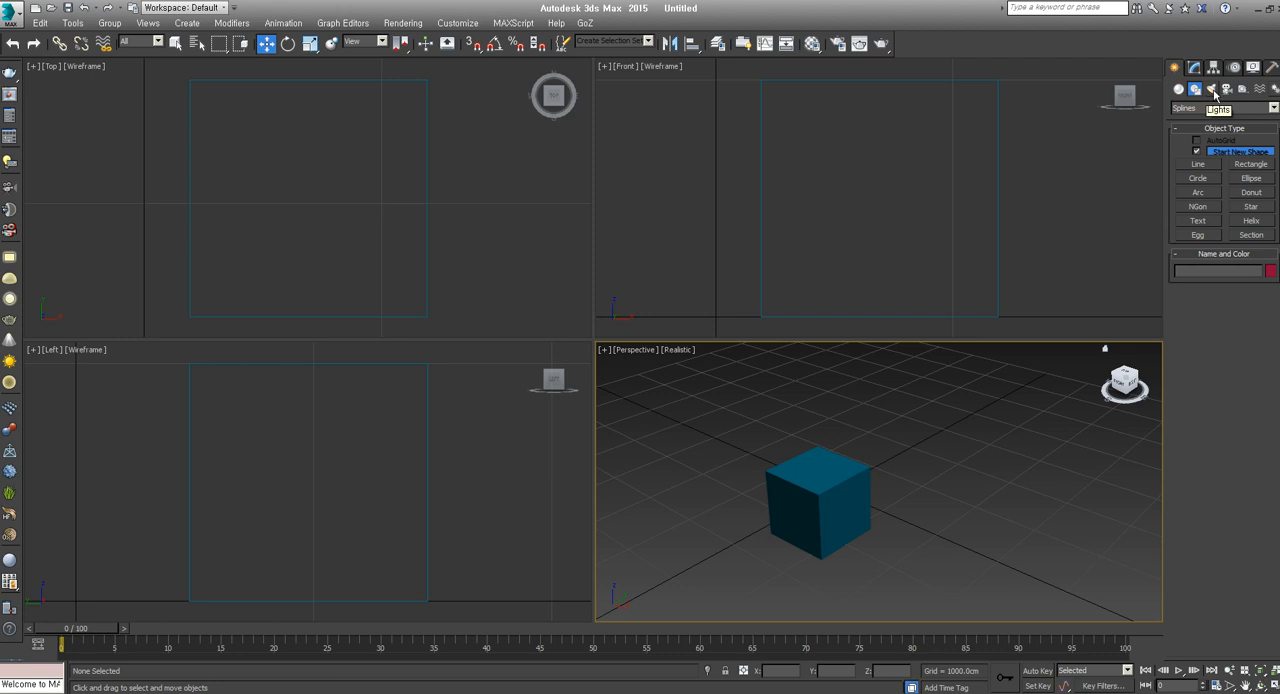
left_click(1212, 89)
left_click(1228, 90)
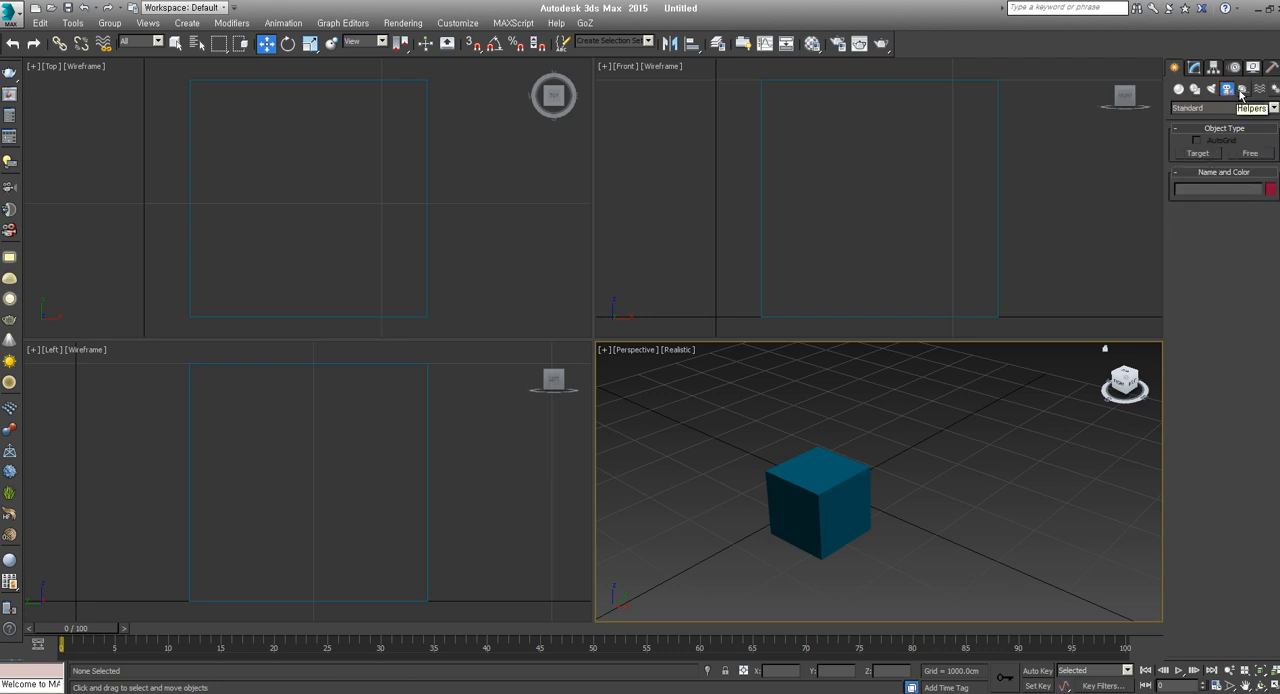
left_click(1243, 89)
left_click(1179, 90)
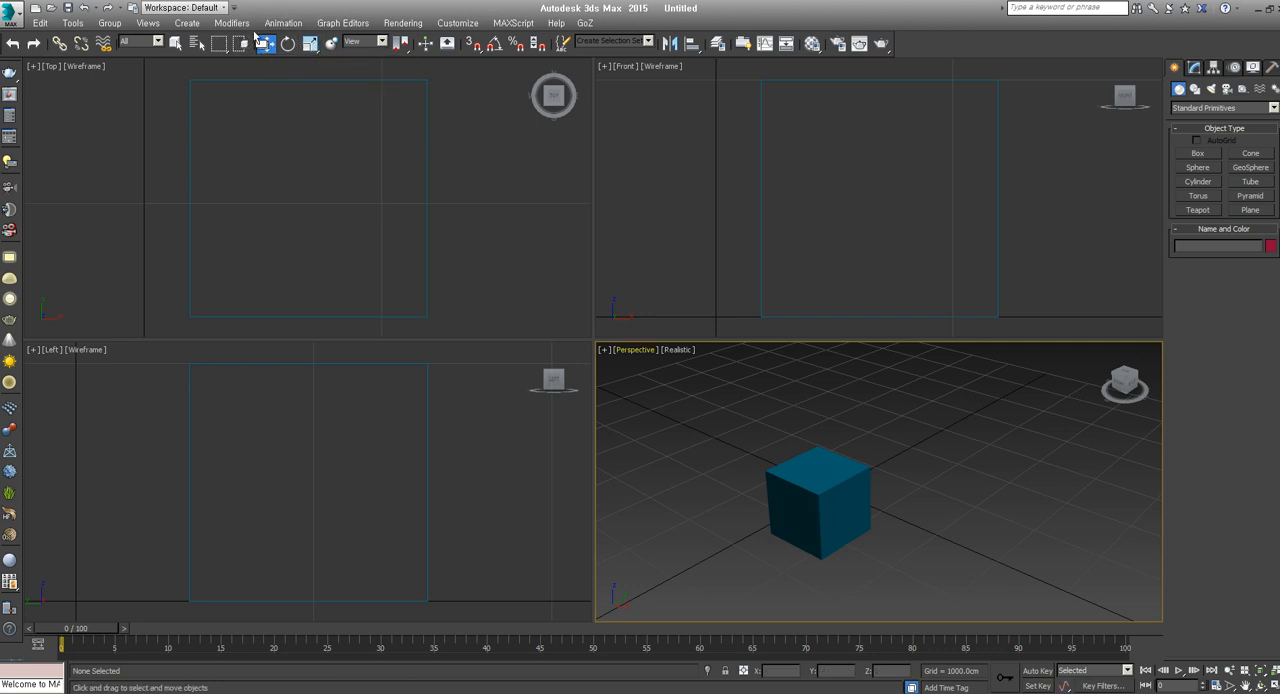
Show the box's creation parameters for modification and try out different values for its length
left_click(1193, 68)
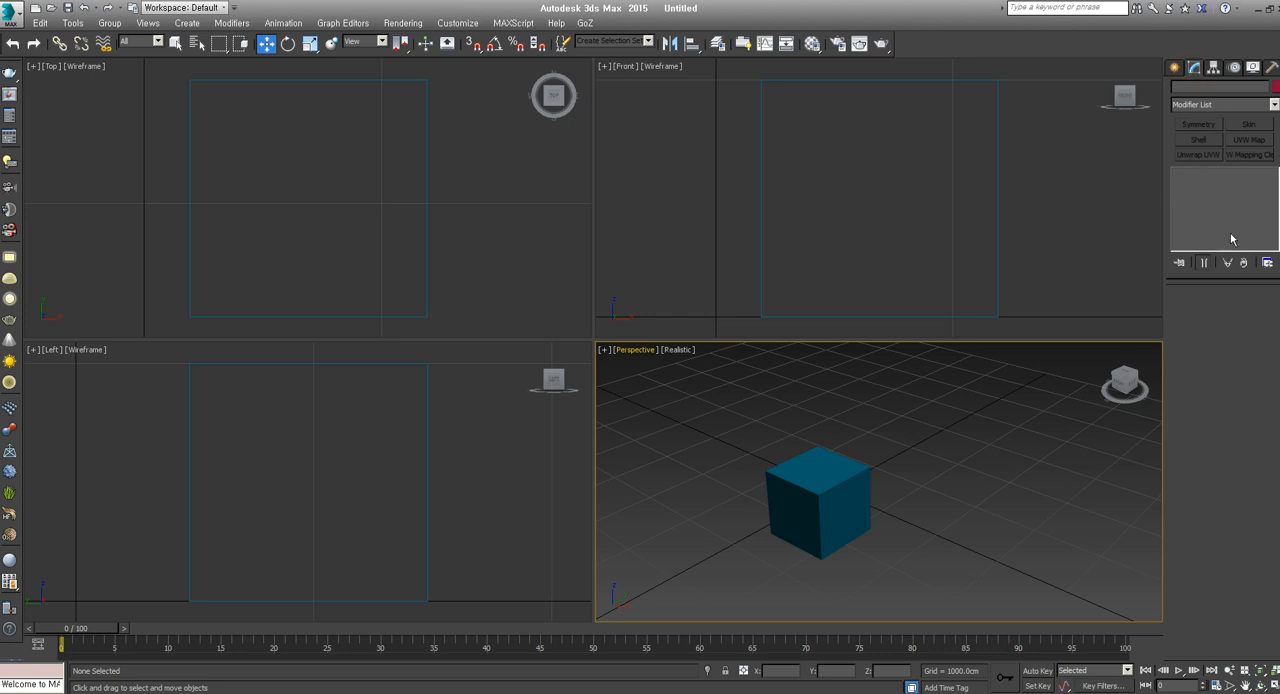
left_click(824, 491)
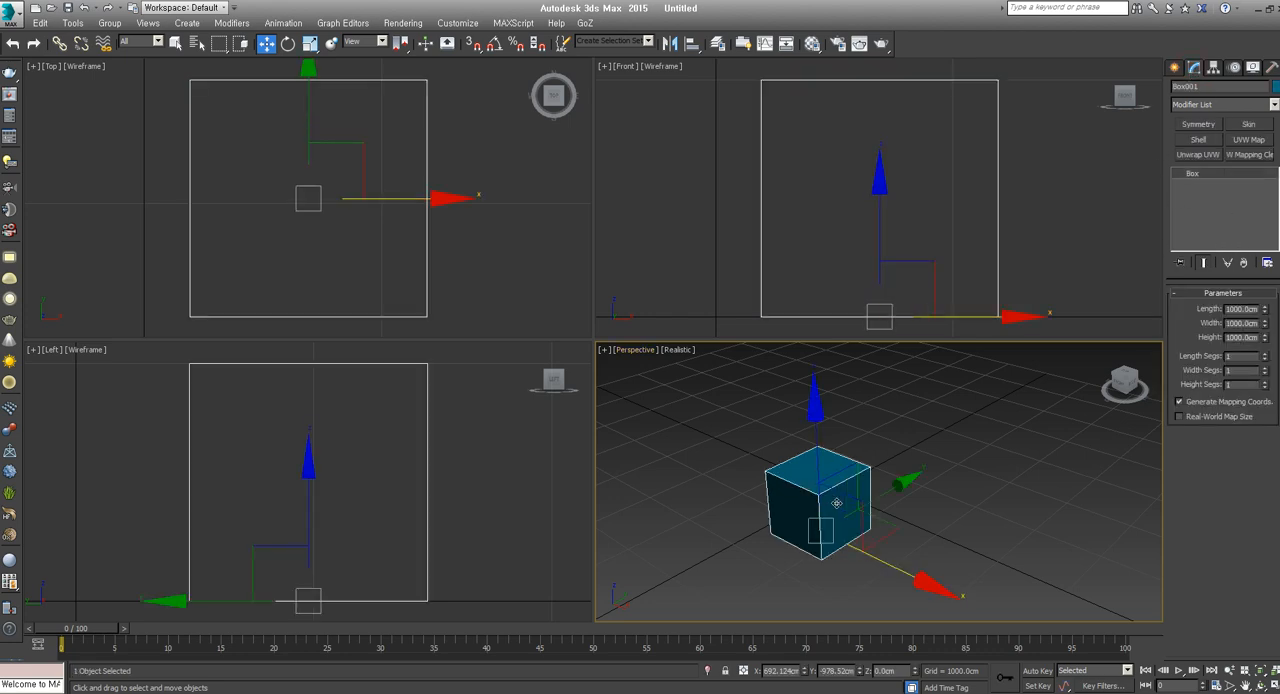
left_click_drag(1266, 309, 1271, 147)
right_click(1269, 318)
right_click(1271, 147)
left_click_drag(1265, 311, 1172, 257)
right_click(1172, 257)
Try out different length, width and height segment counts on the box
middle_click_drag(899, 518, 927, 511)
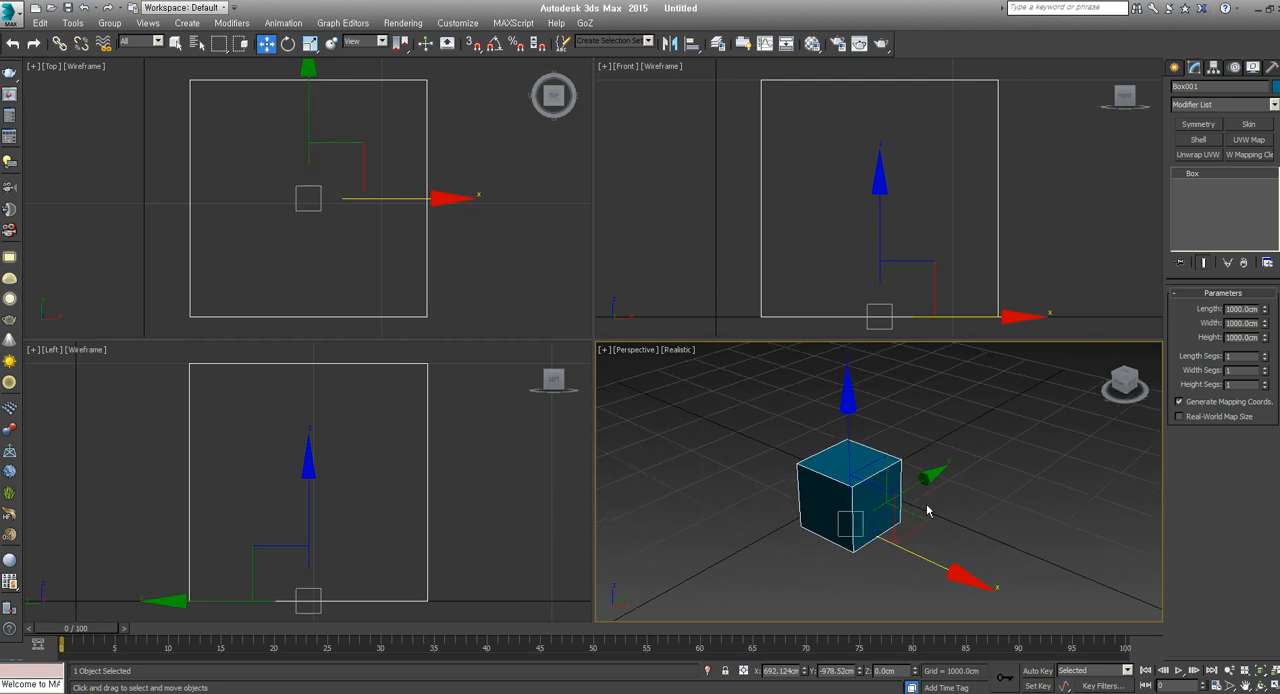
middle_click_drag(828, 500, 859, 513, "alt")
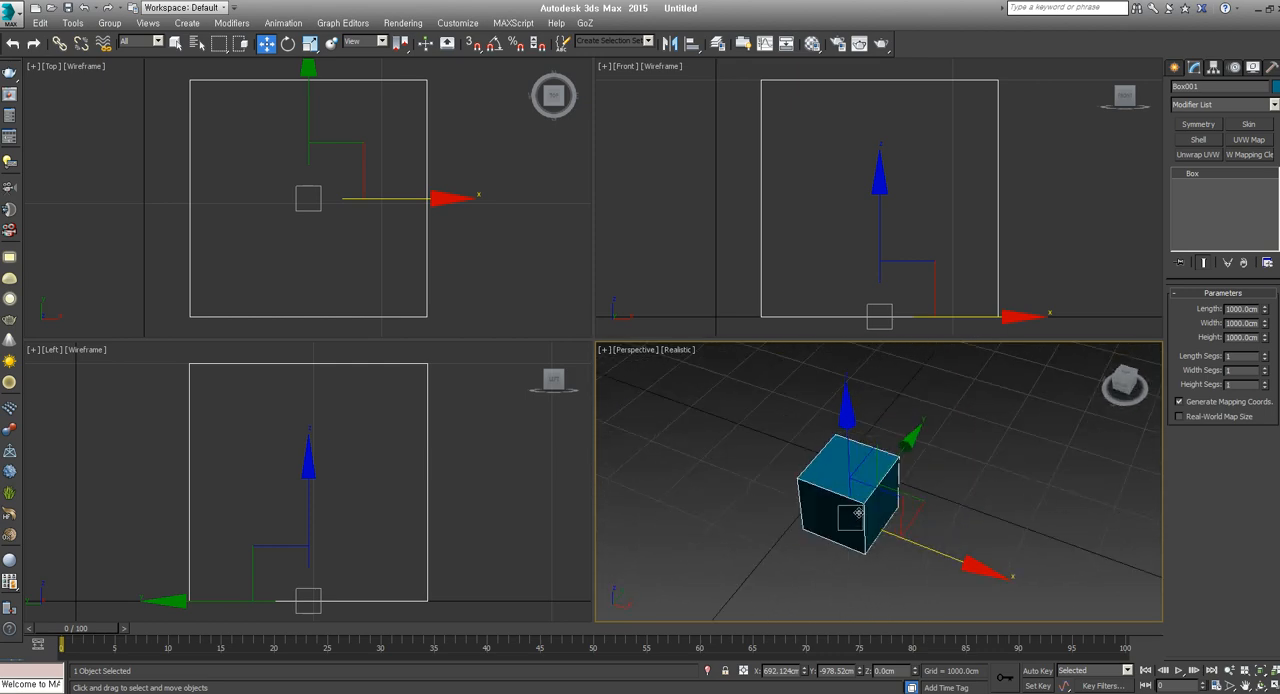
mouse_move(1266, 356)
left_mouse_down()
mouse_move(1267, 341)
mouse_move(1264, 381)
mouse_move(1251, 346)
left_mouse_up()
right_click(1265, 371)
key("ctrl+z")
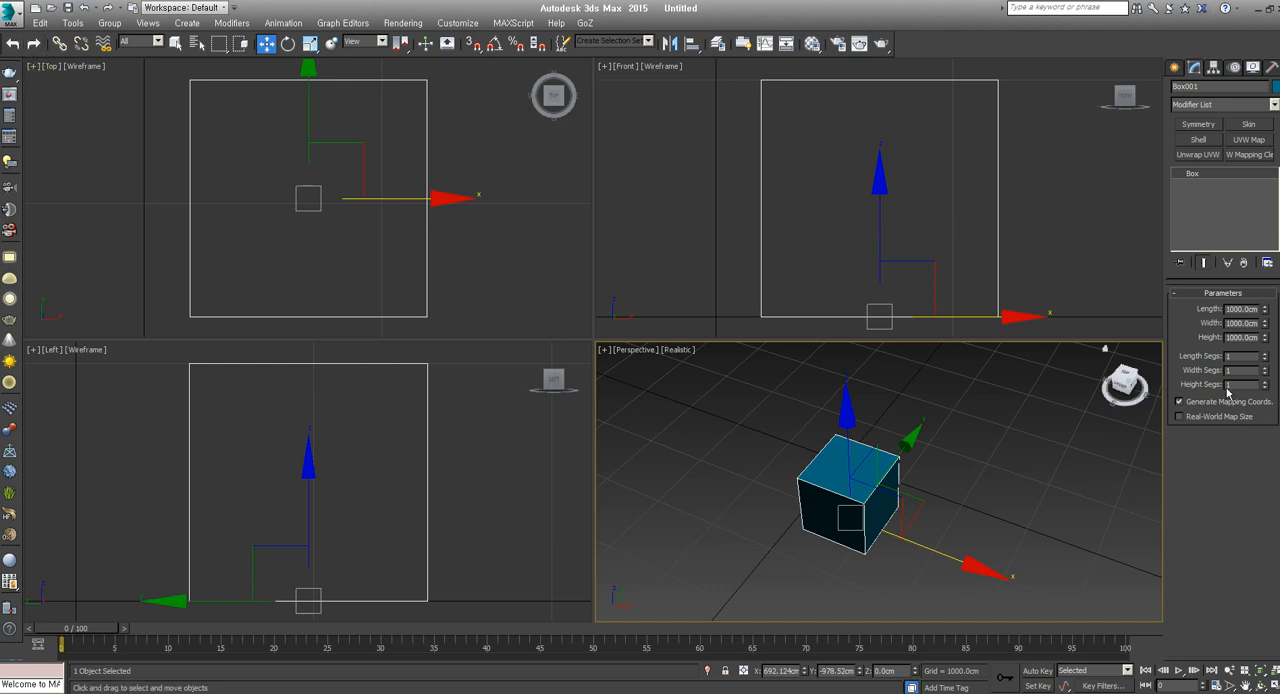
left_click_drag(1265, 385, 1264, 416)
mouse_move(1265, 370)
left_mouse_down()
mouse_move(1265, 352)
mouse_move(1266, 400)
mouse_move(1257, 327)
mouse_move(1254, 371)
left_mouse_up()
scroll(955, 494, "up", 5)
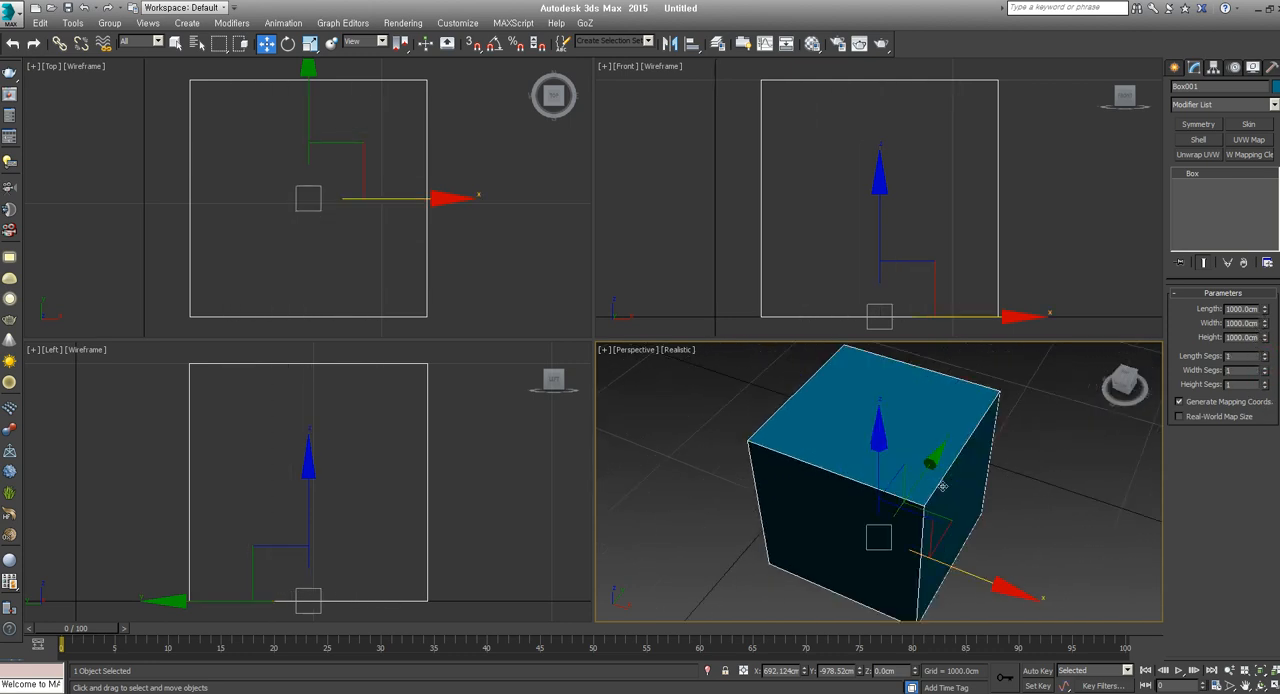
Return to creating standard primitives and zoom out all four viewports to leave free space around the box
left_click(1044, 512)
left_click(965, 492)
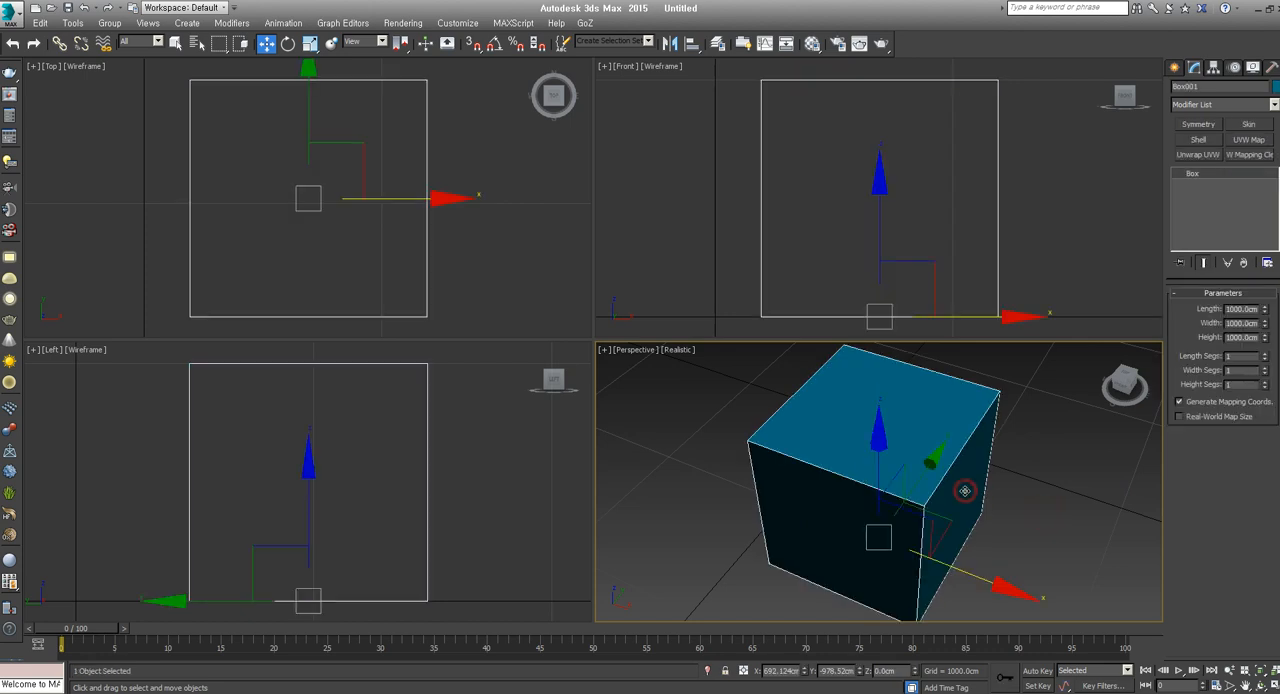
left_click(1176, 67)
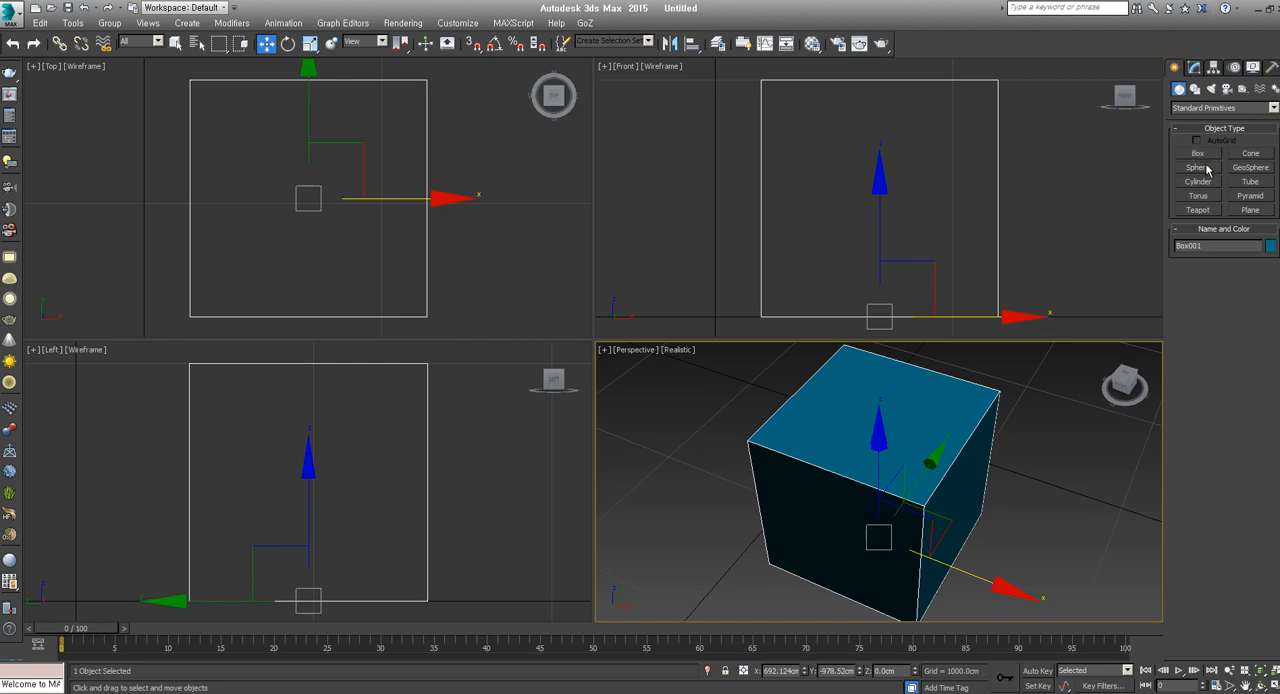
middle_click(458, 272)
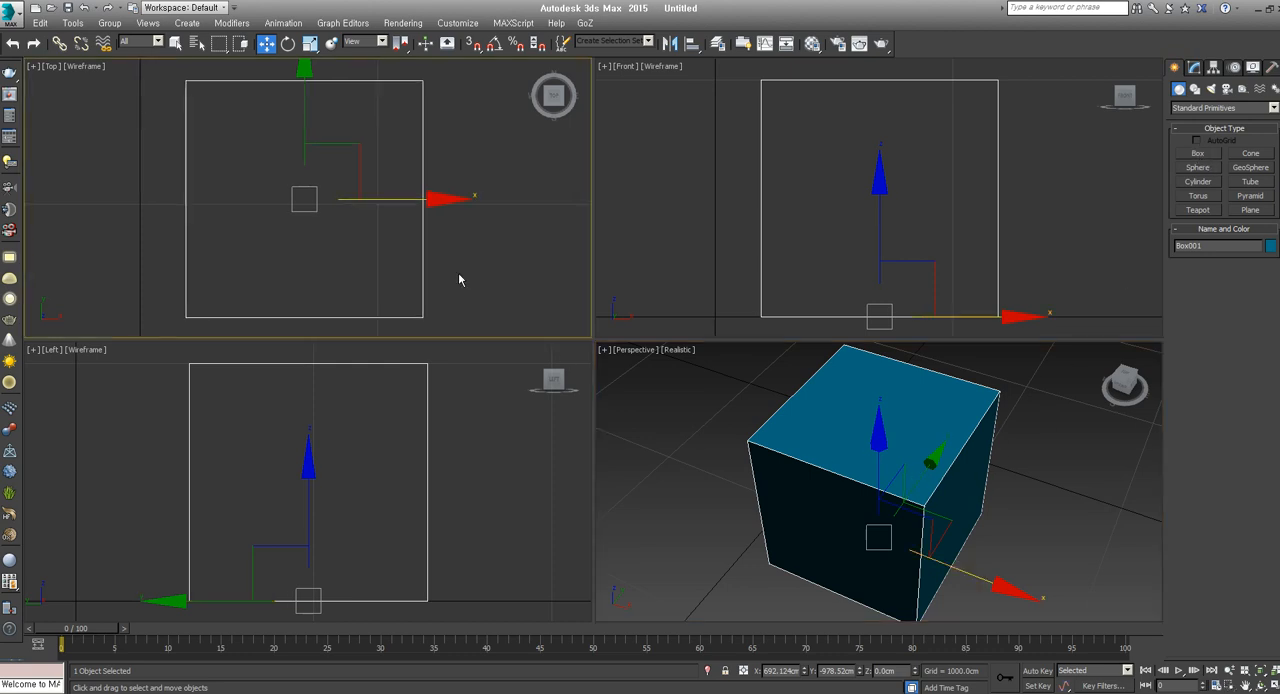
scroll(458, 272, "down", 4)
scroll(468, 278, "down", 3)
middle_click(848, 284)
scroll(850, 284, "down", 3)
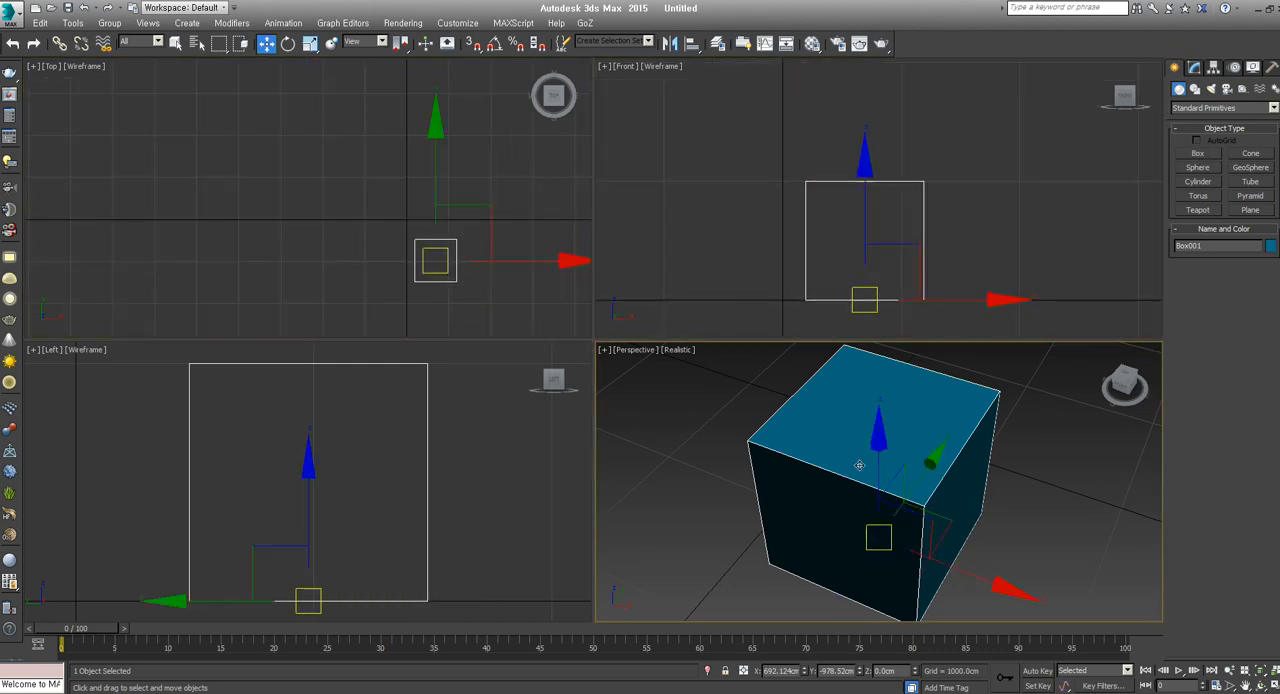
middle_click(860, 466)
scroll(860, 466, "down", 4)
scroll(440, 475, "down", 5)
middle_click_drag(457, 457, 408, 520)
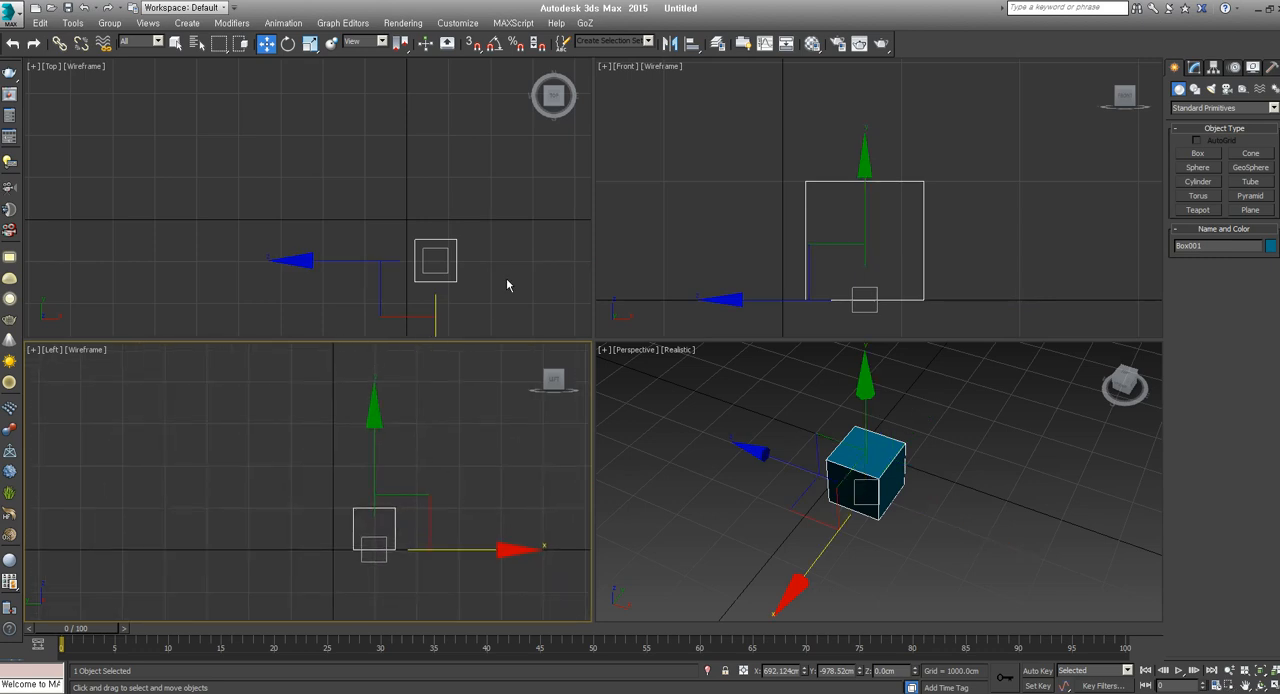
middle_click_drag(508, 283, 422, 205)
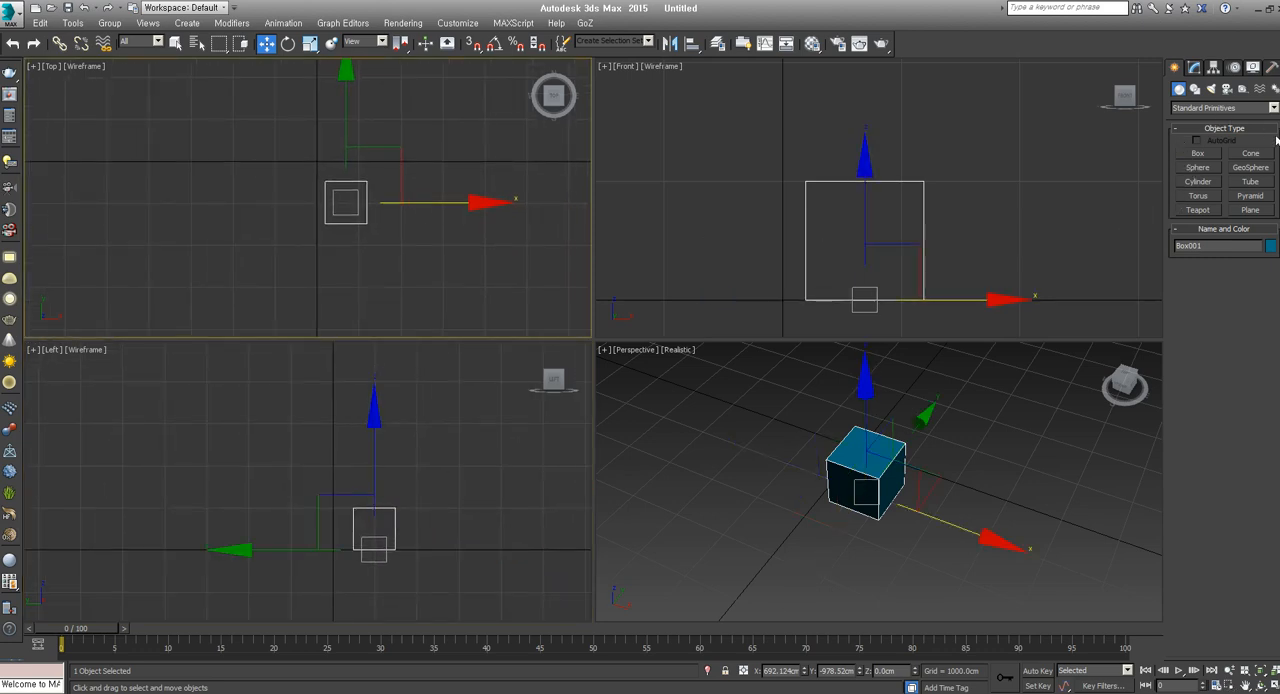
Draw in the Top viewport a sphere left of the box and a cone upper right, radii about 869 and 323 cm, height about 916 cm
left_click(1198, 167)
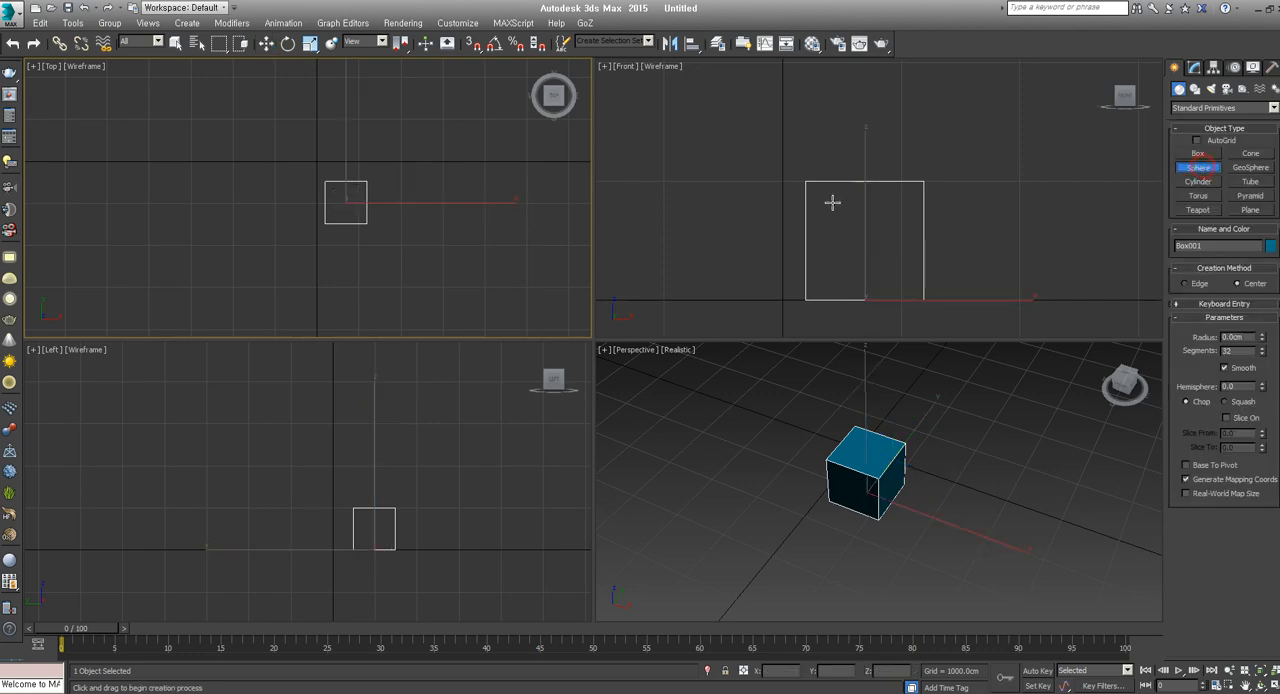
left_click_drag(228, 213, 269, 213)
left_click(1252, 153)
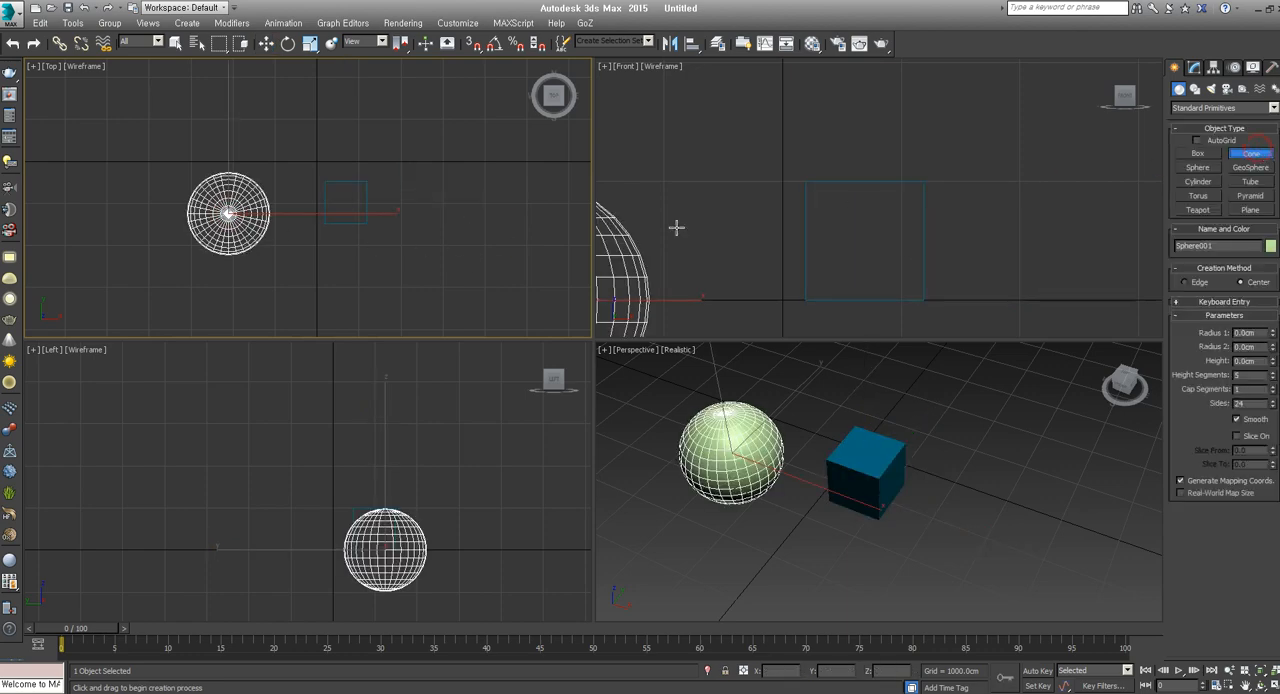
left_click_drag(431, 154, 443, 183)
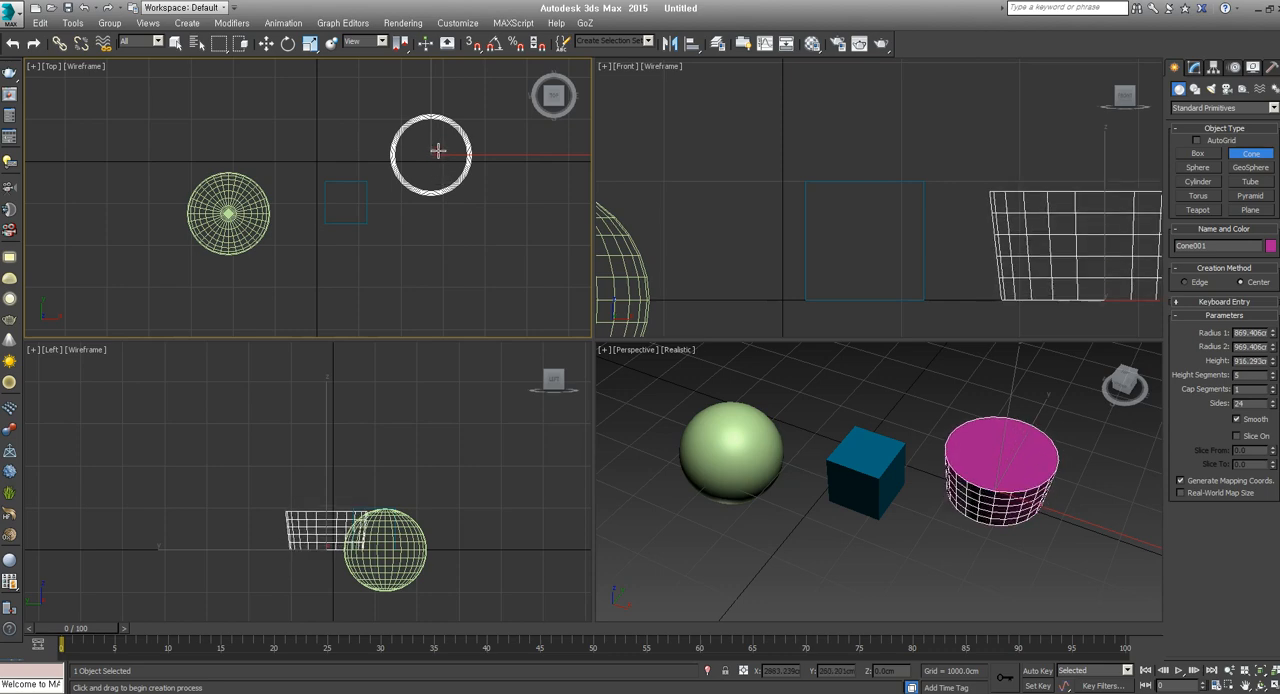
left_click(436, 150)
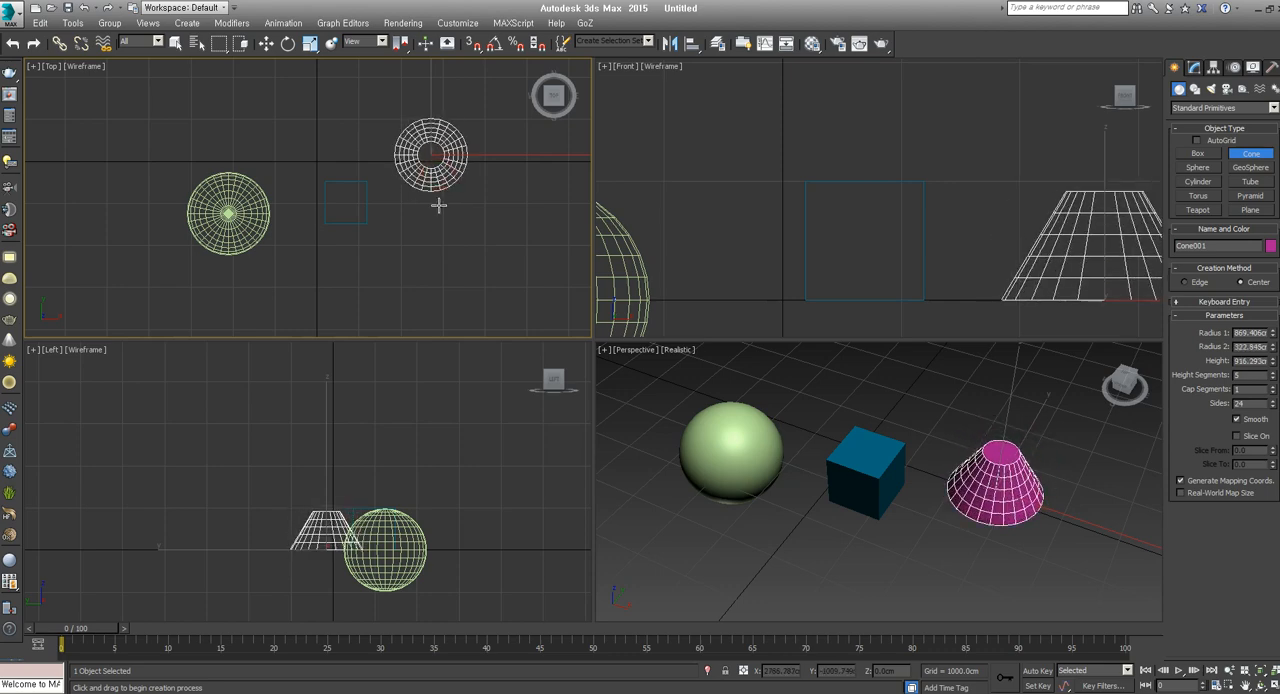
Draw in the Top viewport a cylinder of about 768 cm radius below the cone and a torus with radii about 538 and 241 cm above the sphere
left_click(1200, 182)
left_click_drag(420, 267, 428, 297)
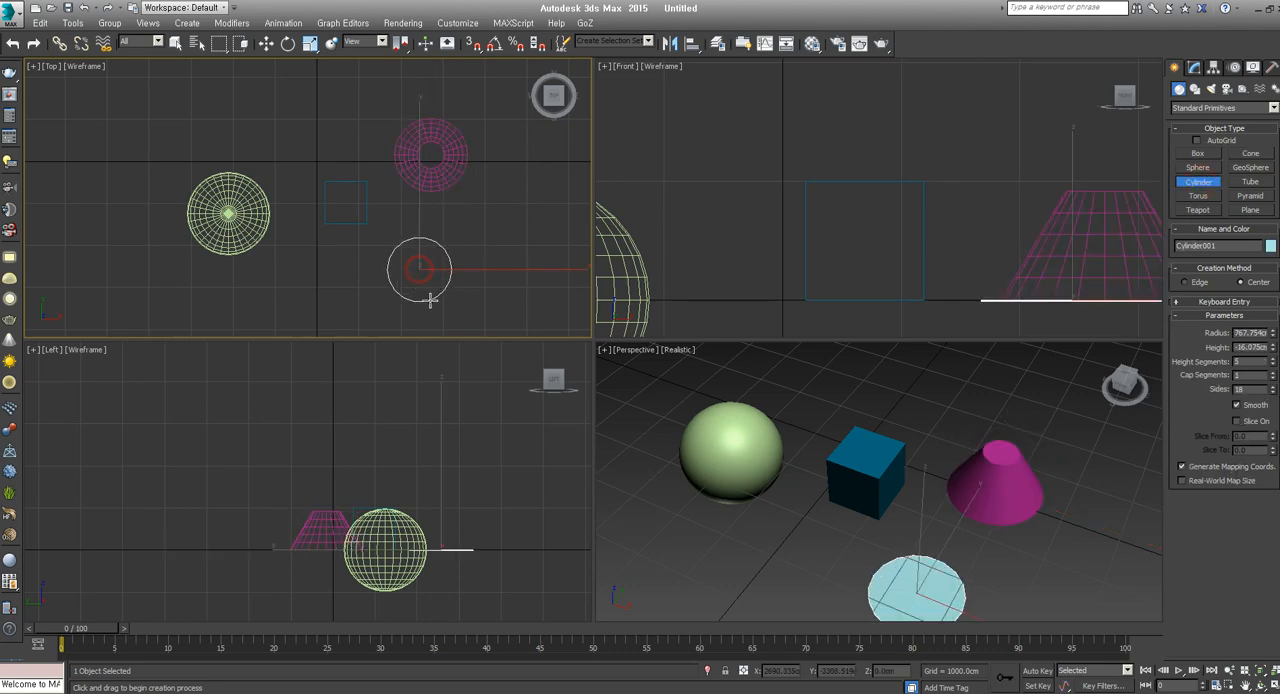
left_click(428, 246)
left_click(1198, 196)
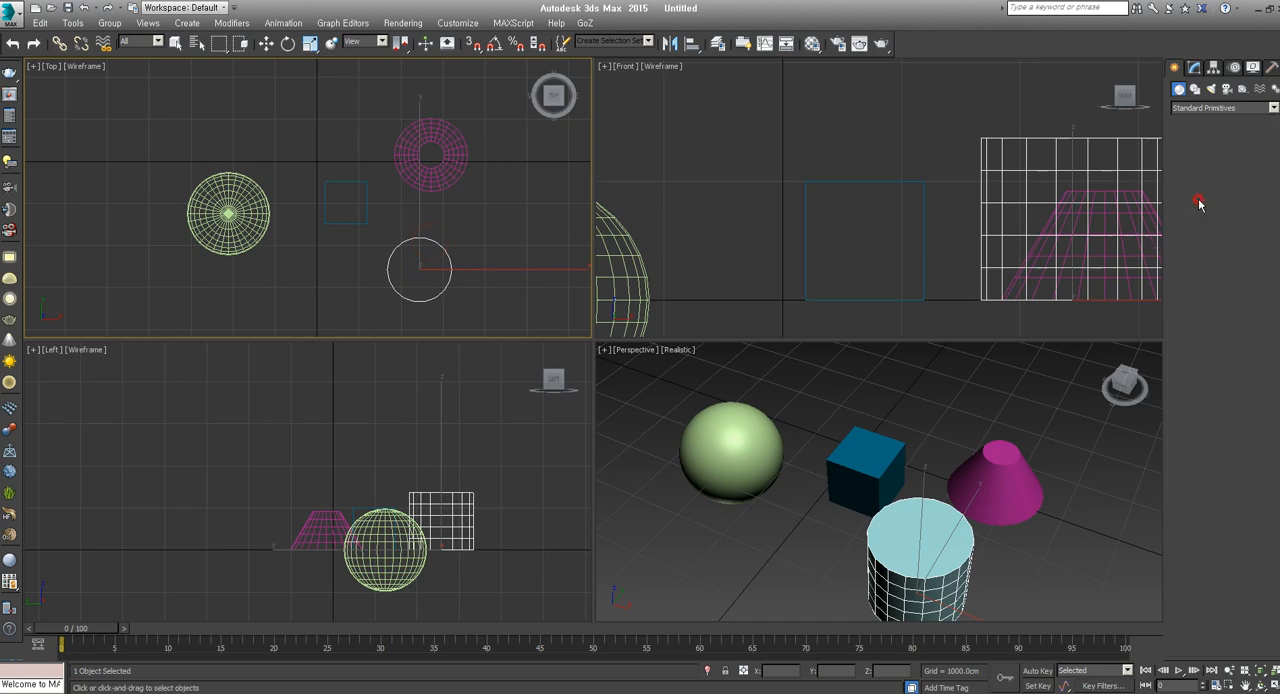
left_click_drag(277, 125, 306, 126)
left_click(285, 131)
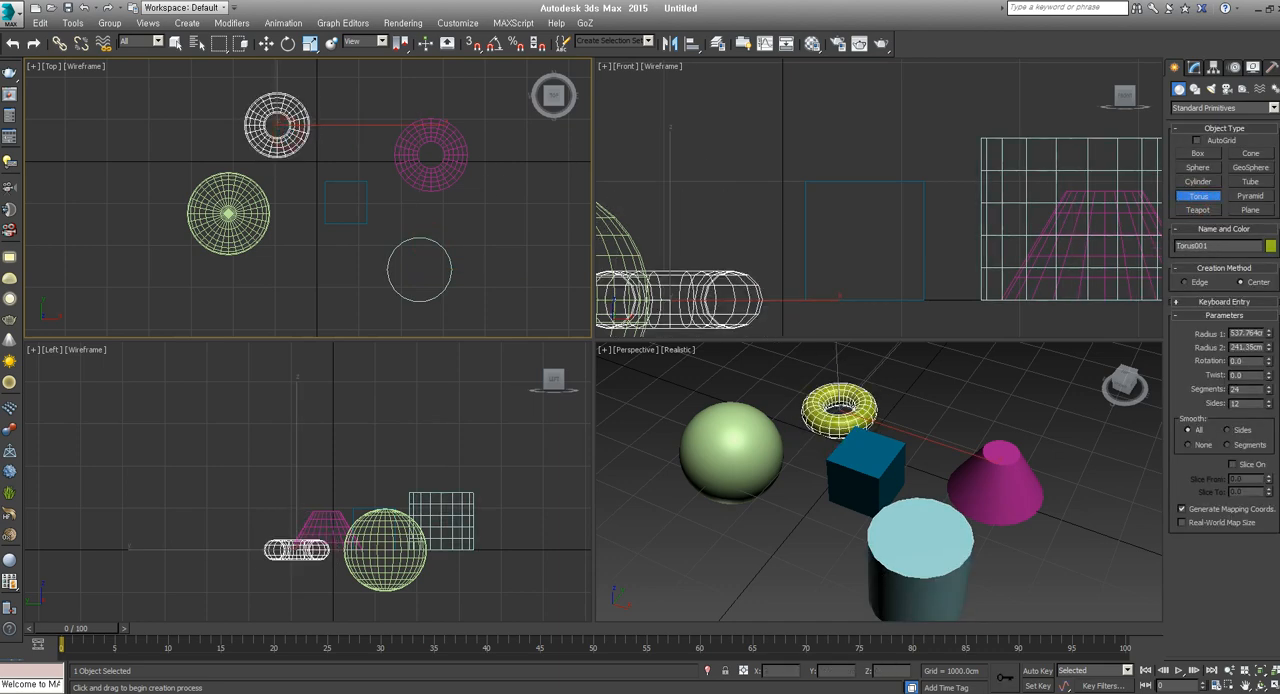
Draw a plane about 6820 cm long and 8775 cm wide in the Top viewport, return to the Move tool and clear the selection
left_click(1199, 211)
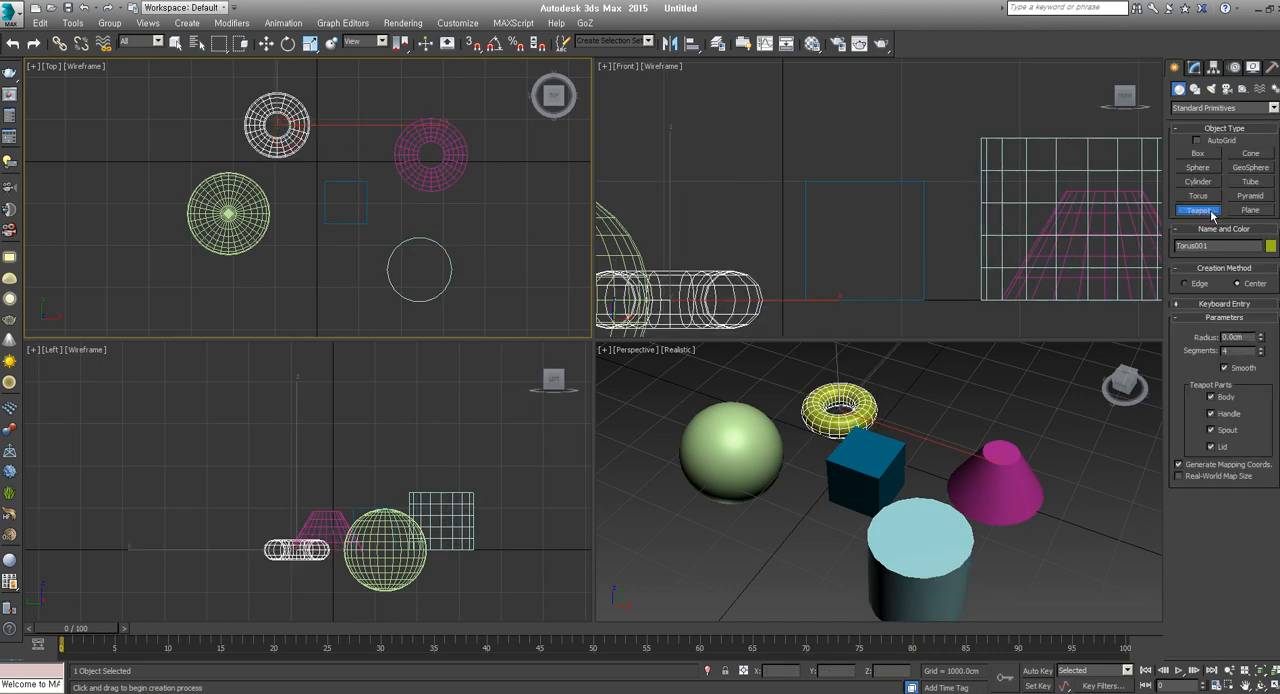
left_click(1250, 211)
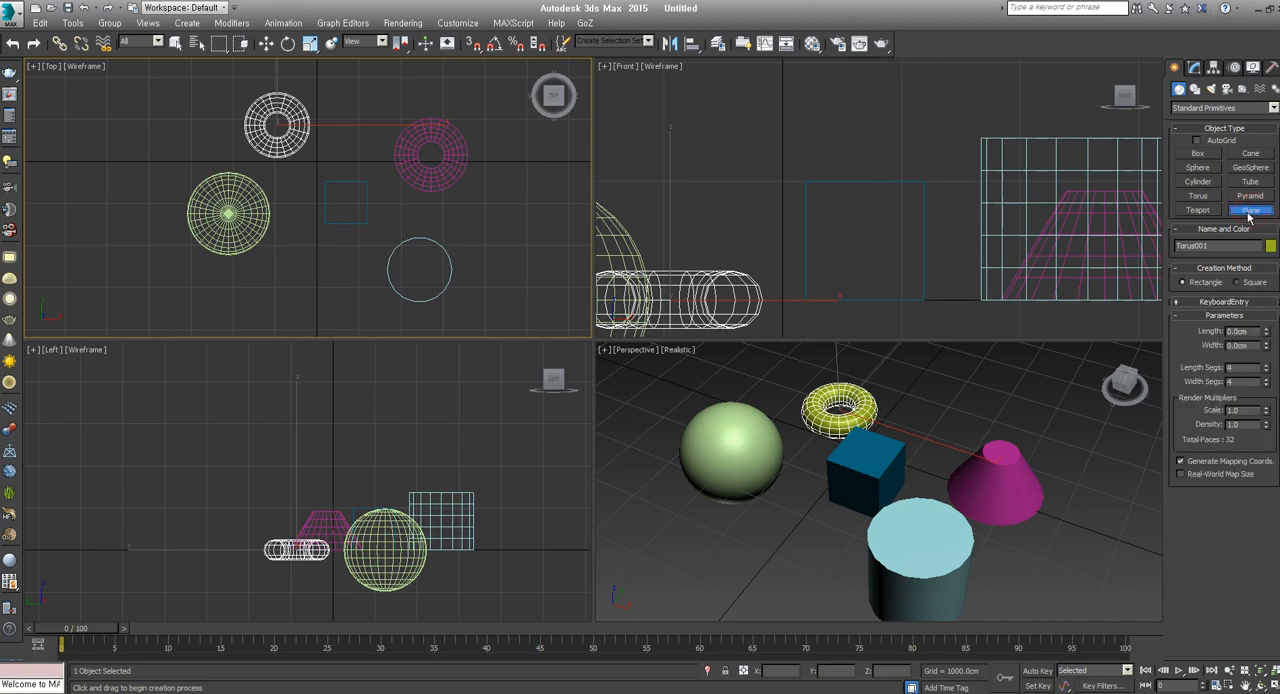
scroll(349, 203, "down", 5)
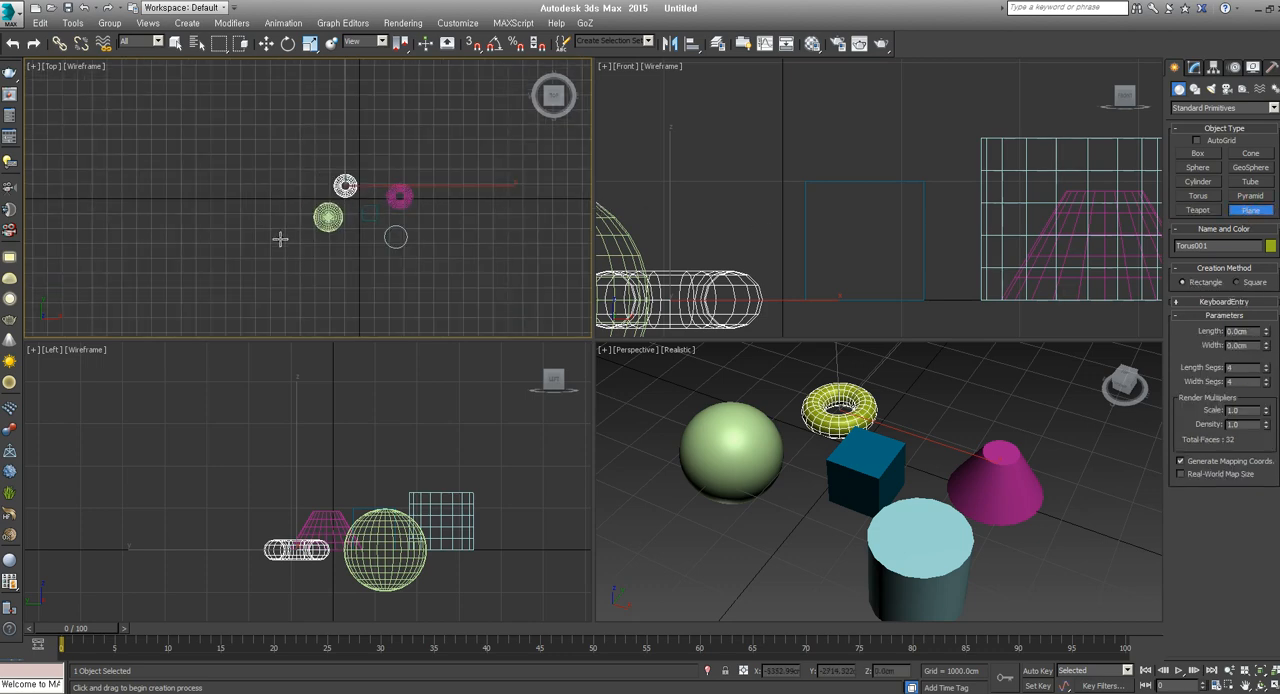
left_click_drag(277, 222, 406, 323)
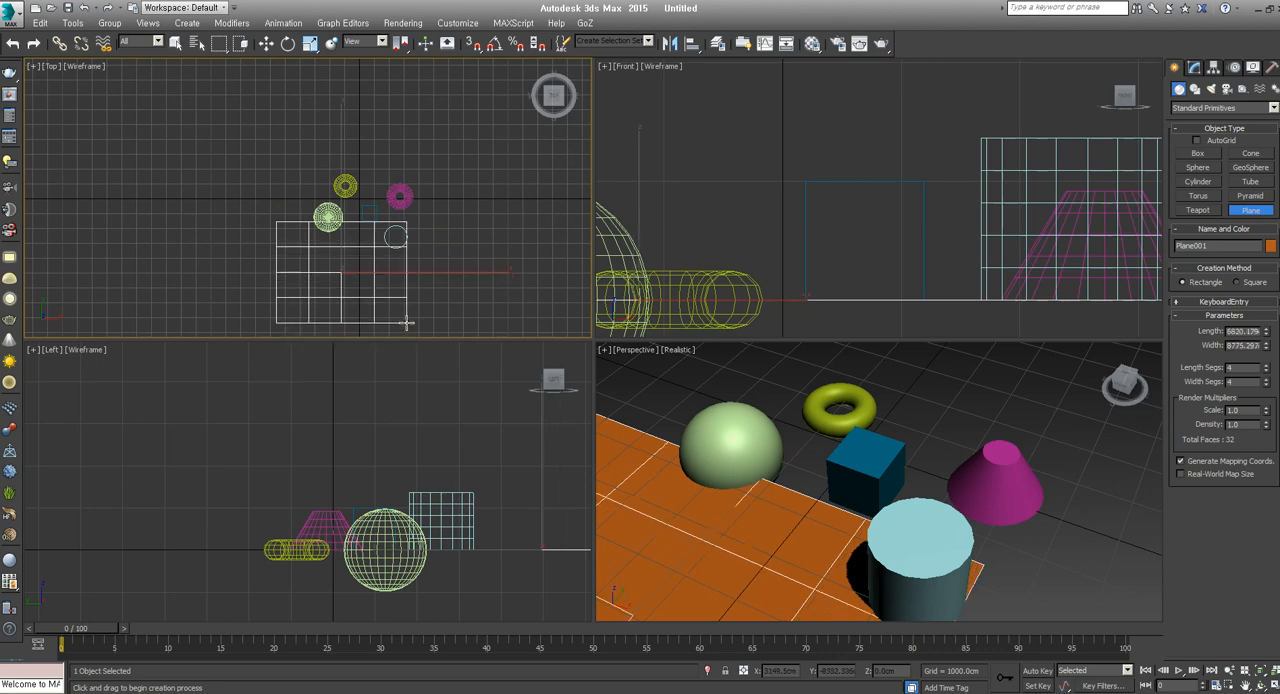
scroll(845, 512, "down", 5)
key("w")
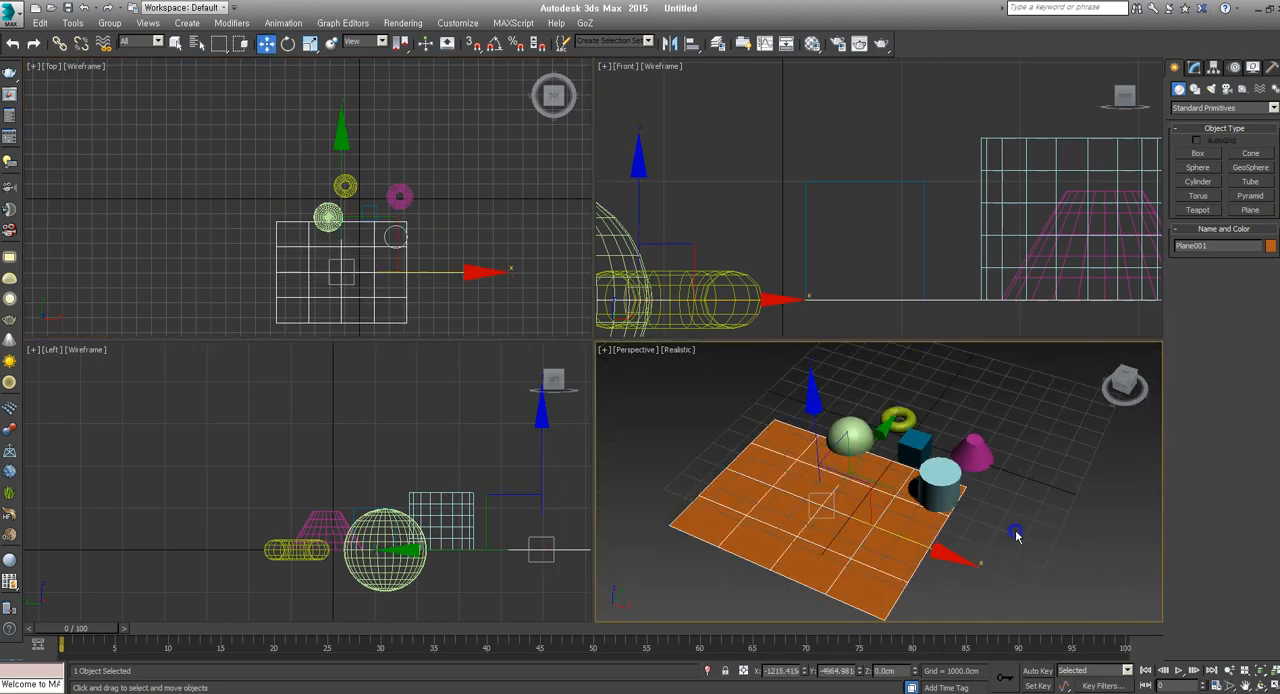
middle_click_drag(1037, 556, 994, 541, "alt")
left_click(1005, 557)
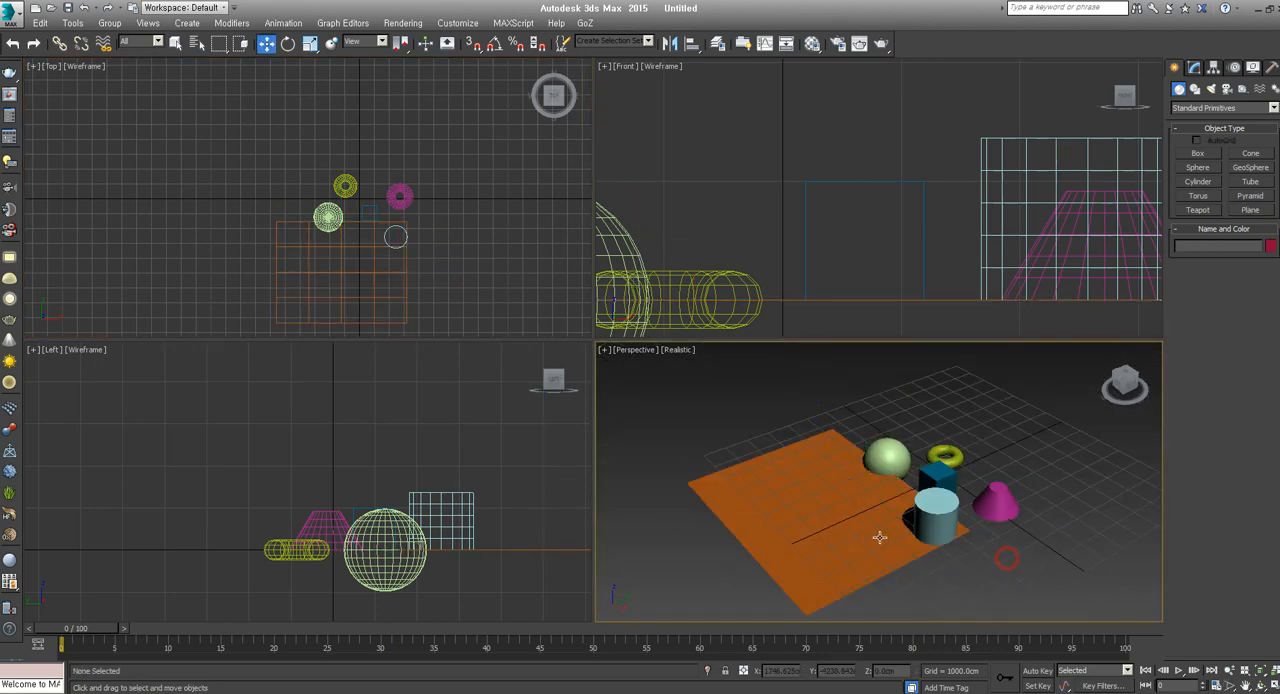
Frame the cylinder in the Perspective viewport and select the cylinder, cone, torus and sphere one after another
left_click(937, 517)
key("z")
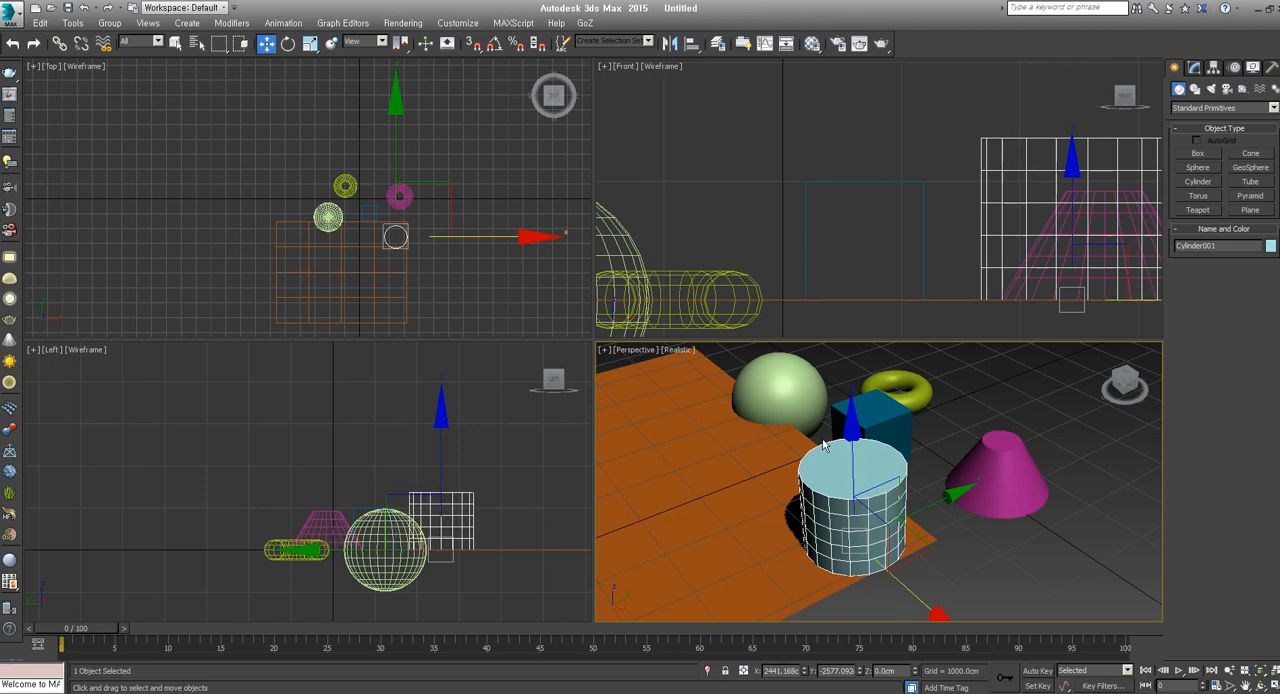
left_click(864, 414)
middle_click_drag(960, 536, 926, 524)
left_click(815, 540)
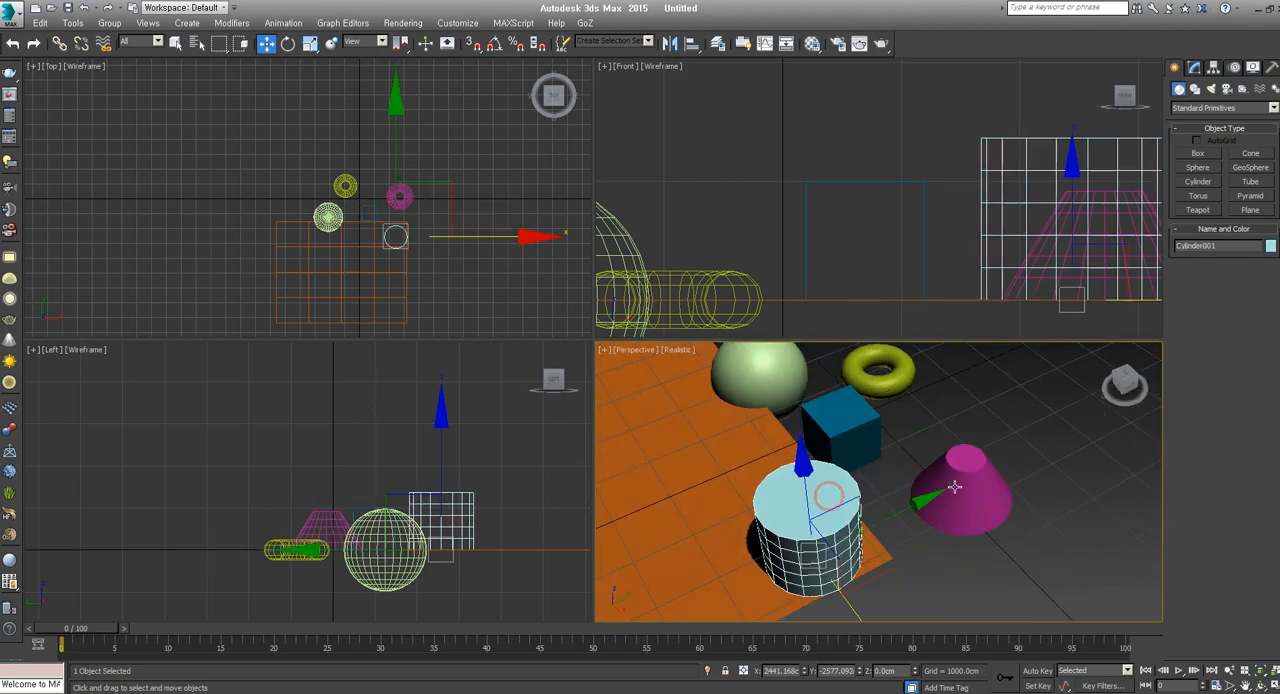
left_click(960, 495)
left_click(878, 370)
left_click(760, 378)
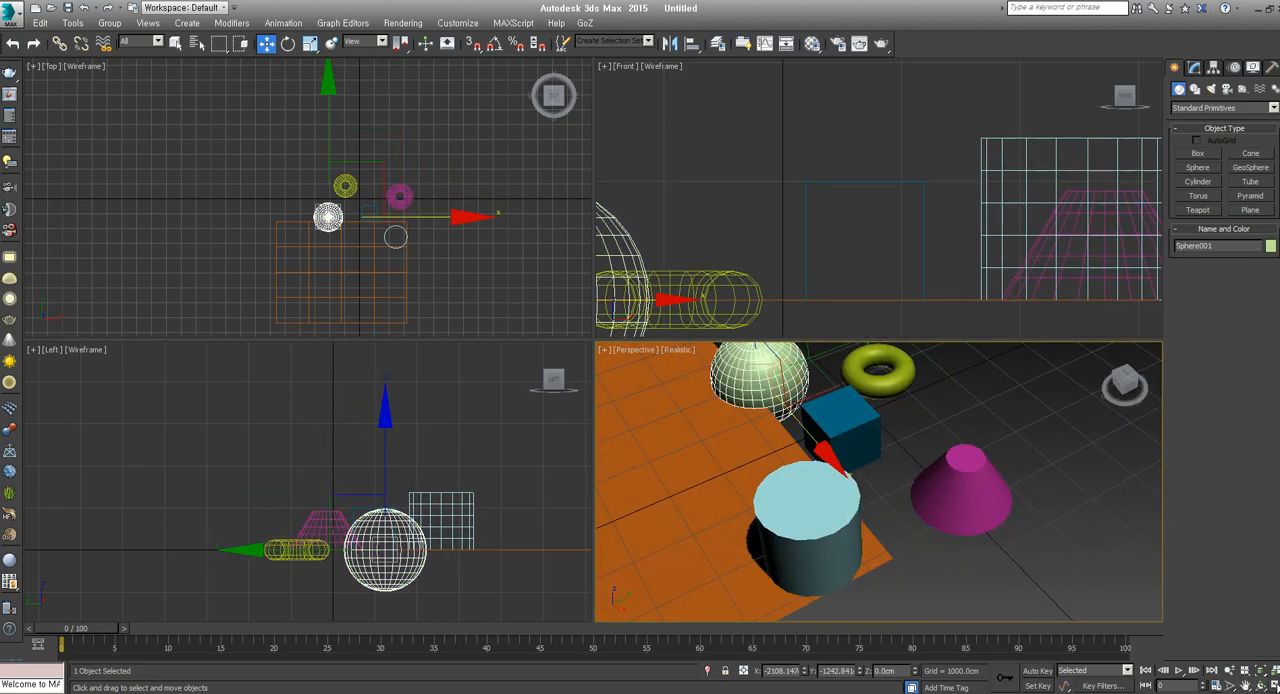
Maximize the Perspective viewport, select the orange plane and orbit around the whole group of primitives
left_click(1274, 686)
scroll(625, 419, "down", 5)
middle_click_drag(625, 419, 784, 472)
left_click(764, 393)
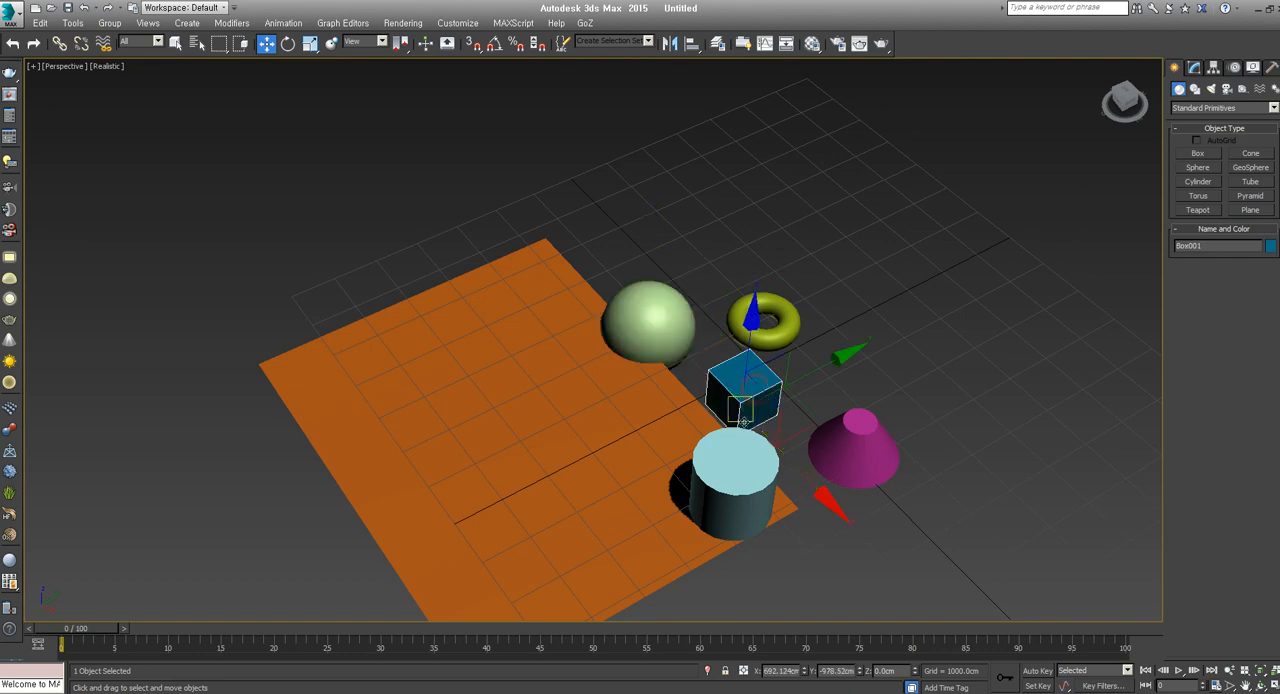
left_click(586, 418)
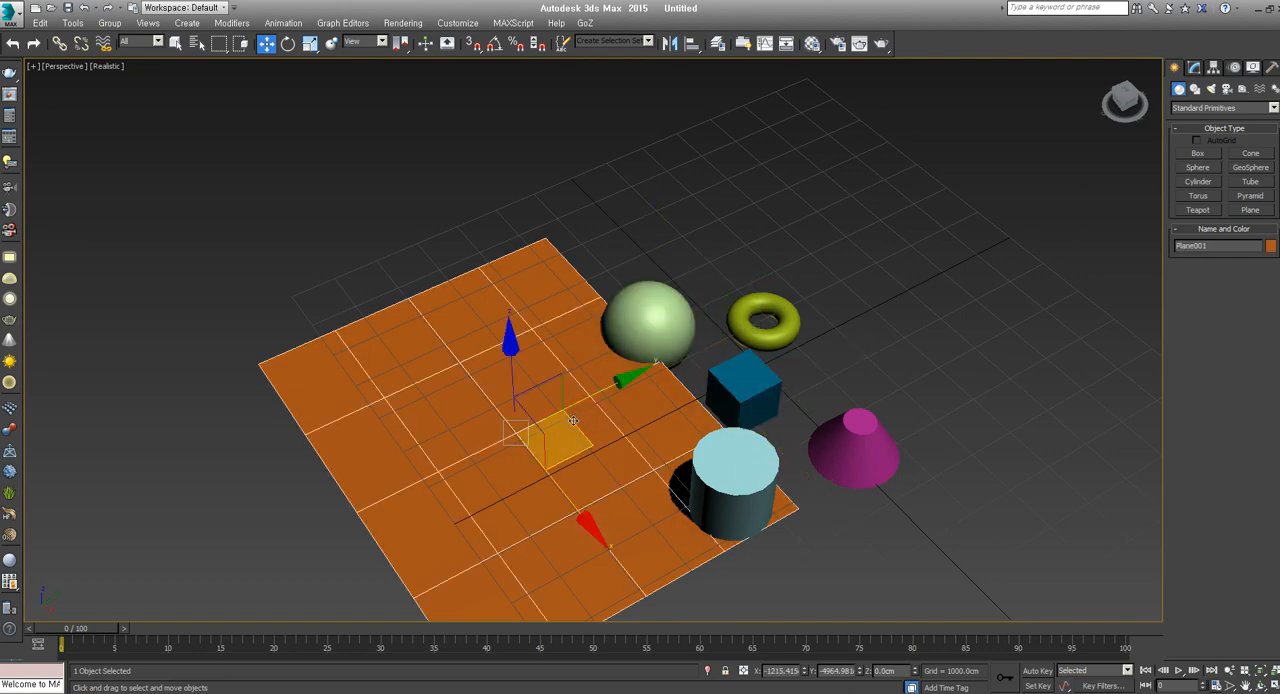
middle_click_drag(626, 444, 702, 408, "alt")
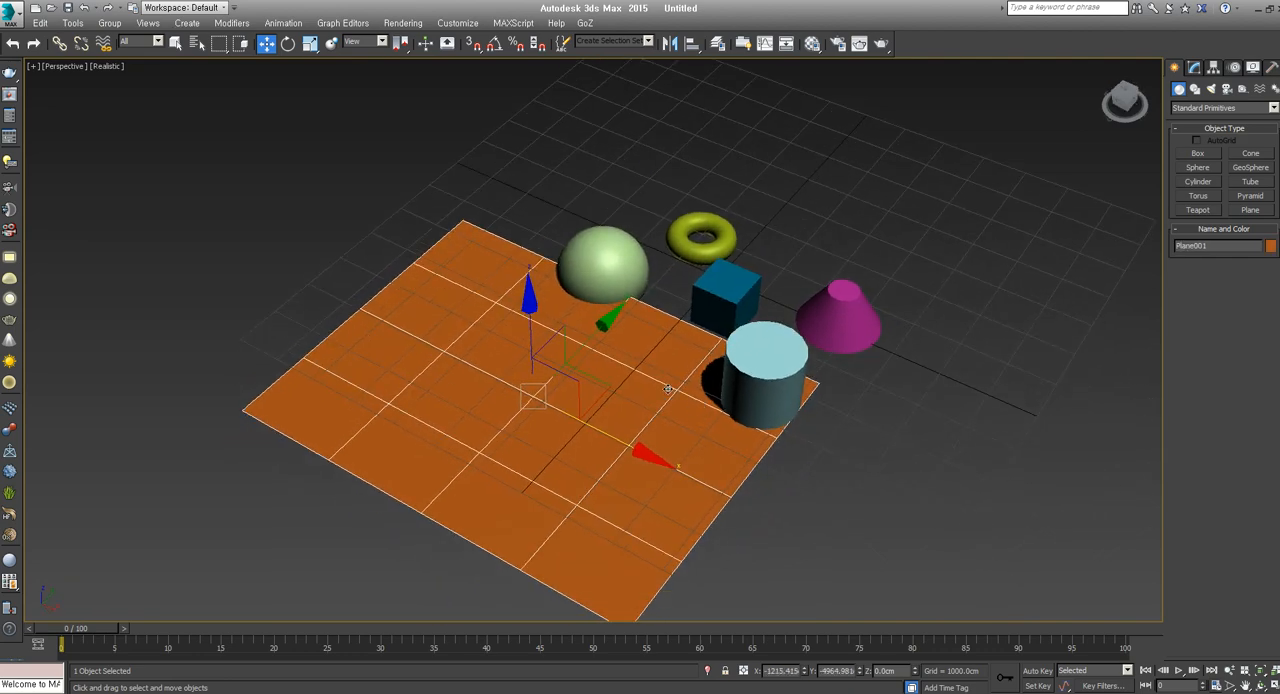
middle_click_drag(572, 407, 612, 412, "alt")
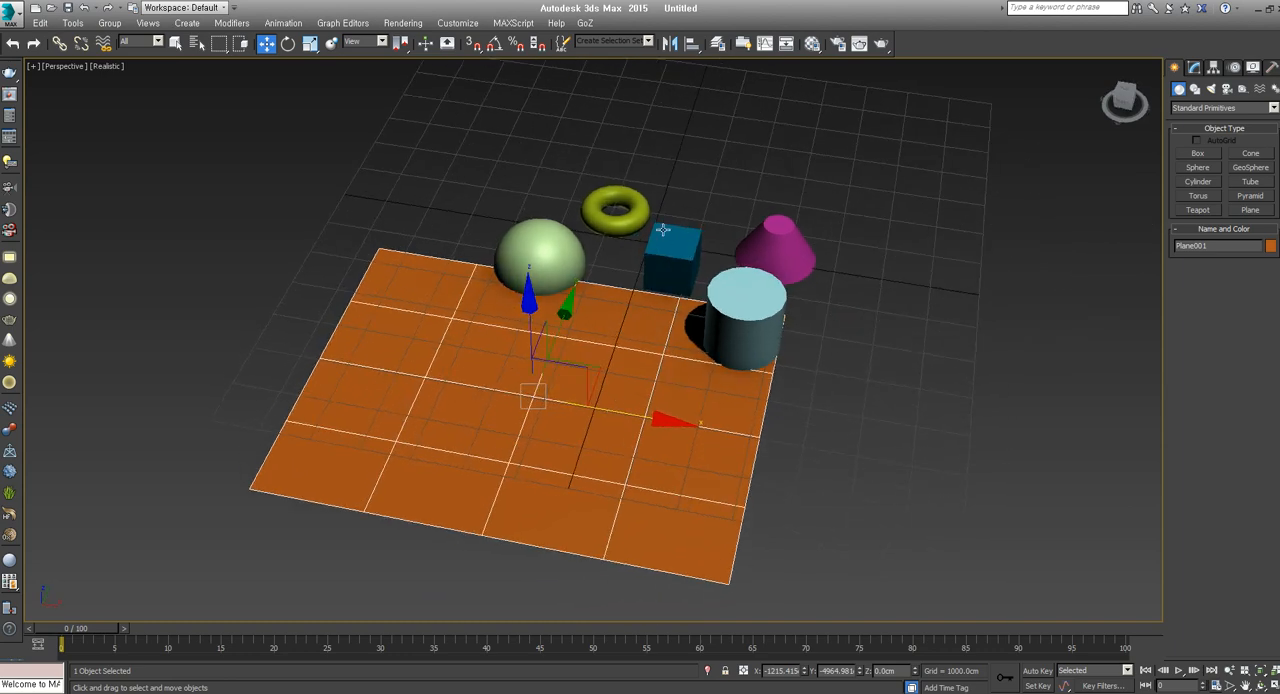
Pan the Perspective view of the primitives, render it from above the plane and close the rendered frame
middle_click_drag(847, 312, 891, 351, "alt")
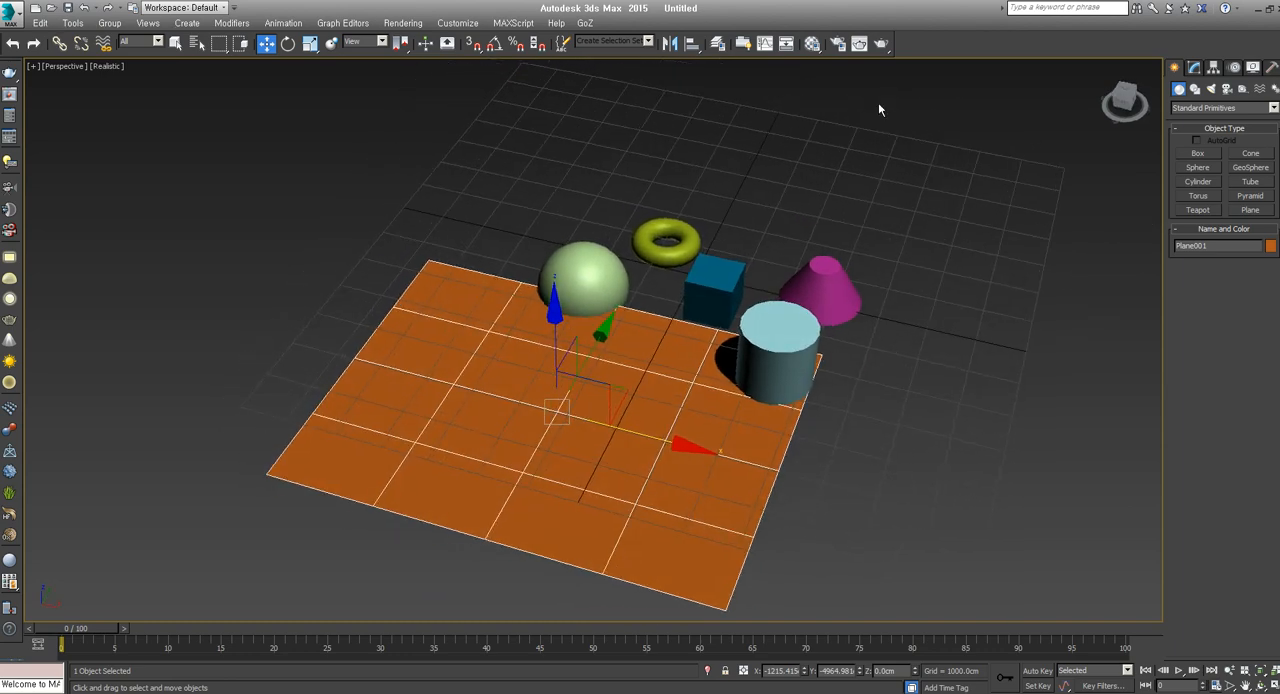
left_click(881, 44)
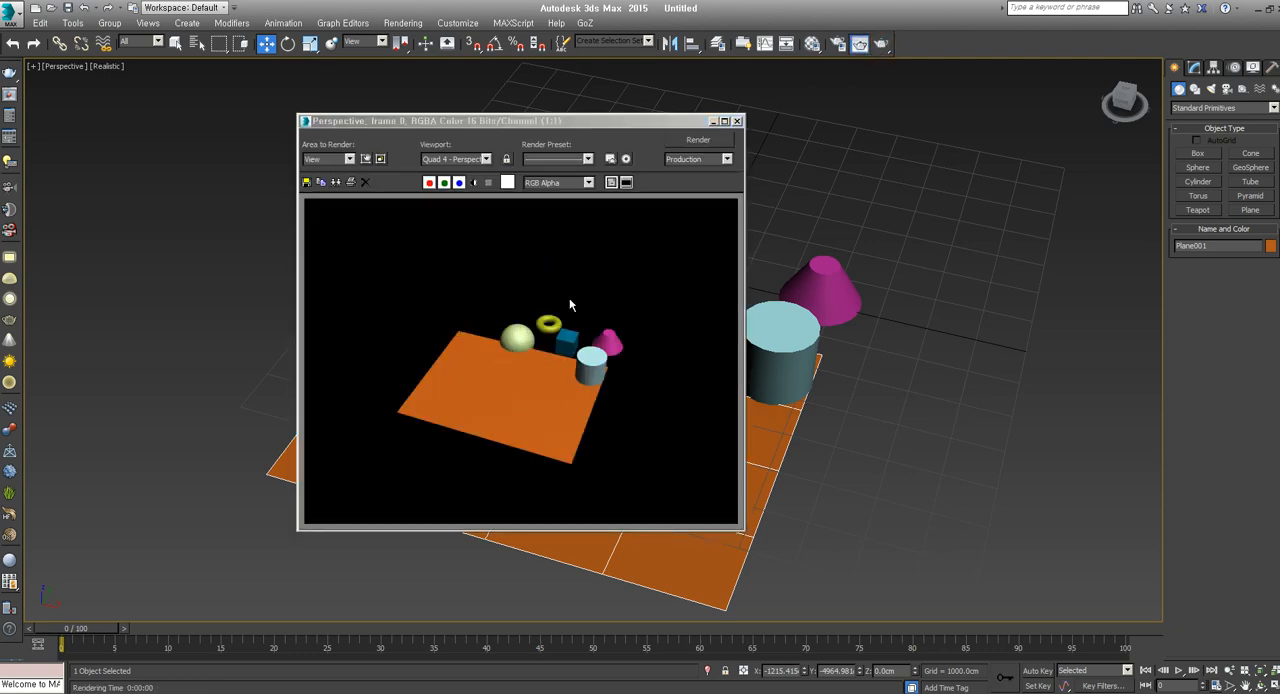
left_click(737, 121)
Orbit underneath the orange plane, render the Perspective view from below and close the rendered frame
middle_click_drag(757, 274, 841, 89, "alt")
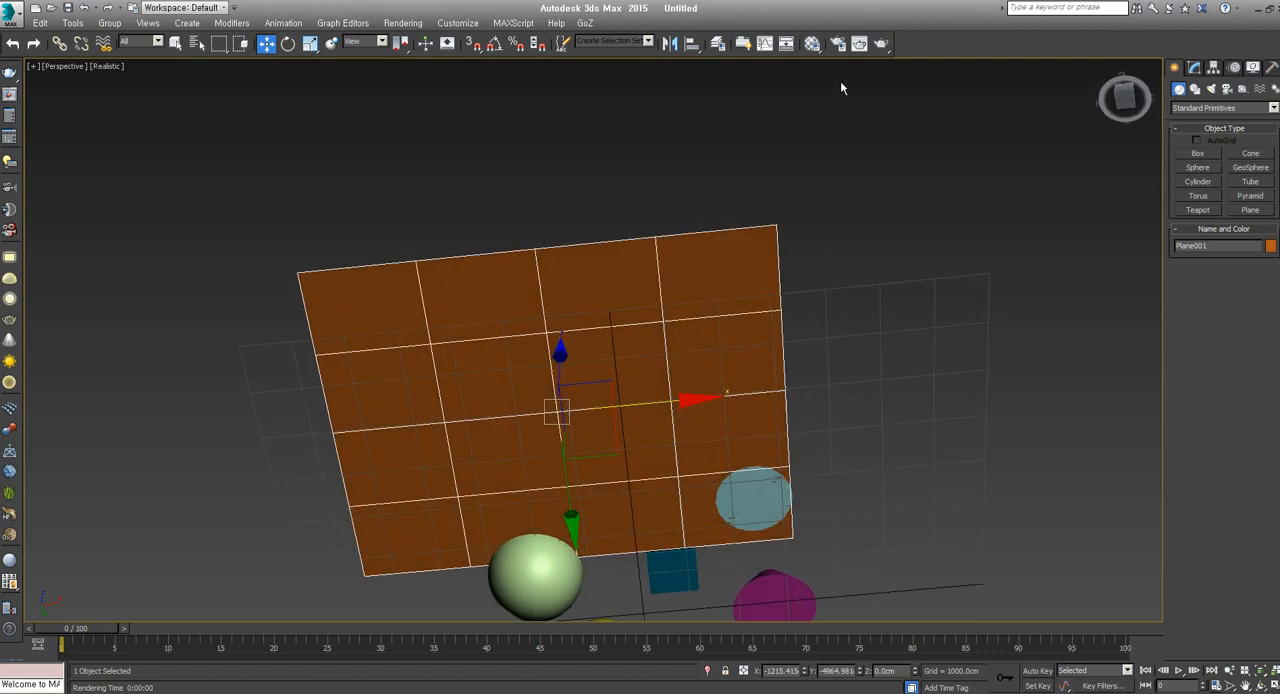
scroll(815, 412, "down", 3)
middle_click_drag(815, 411, 798, 350)
left_click(881, 44)
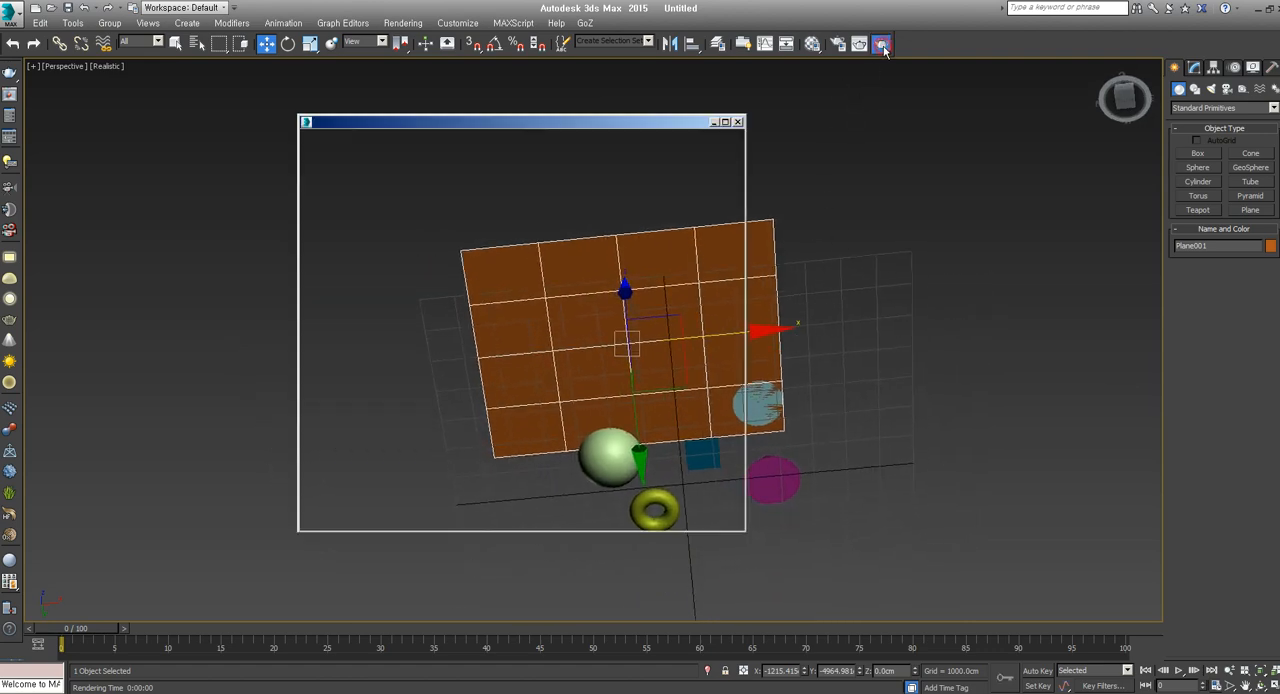
left_click(737, 121)
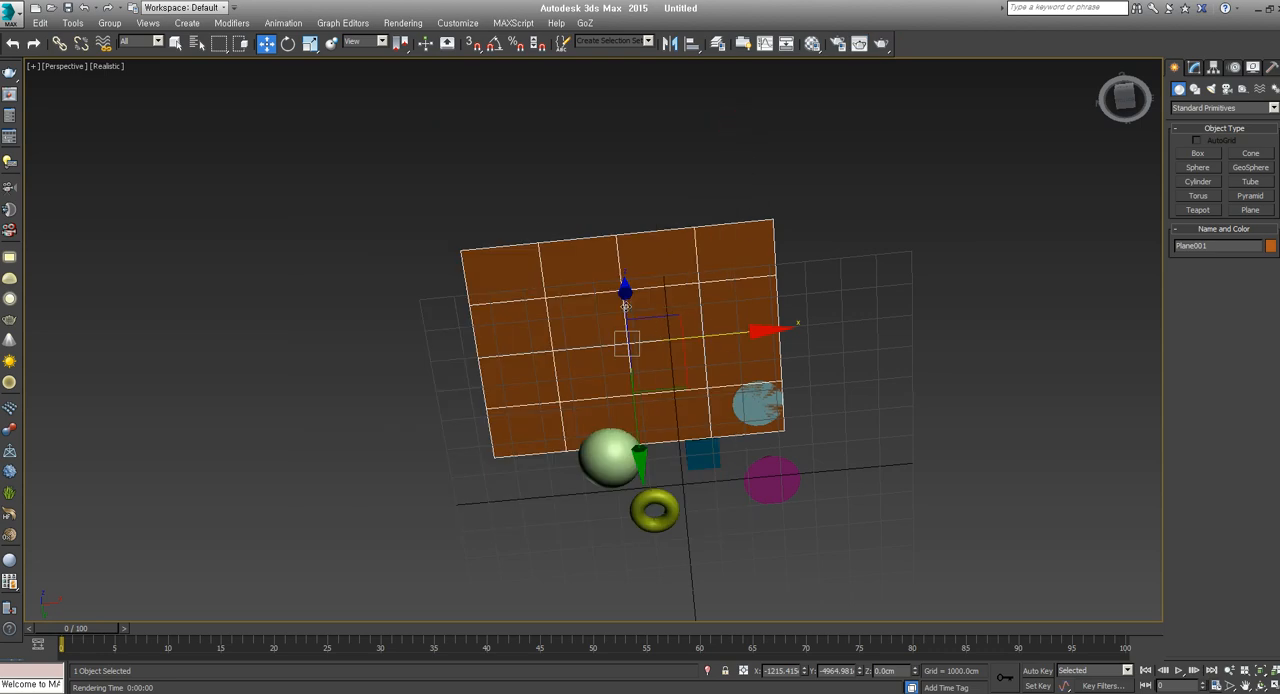
Bring the view back above the plane and select the cylinder, cone, box, torus, sphere and plane individually
middle_click_drag(640, 362, 720, 524, "alt")
left_click(767, 282)
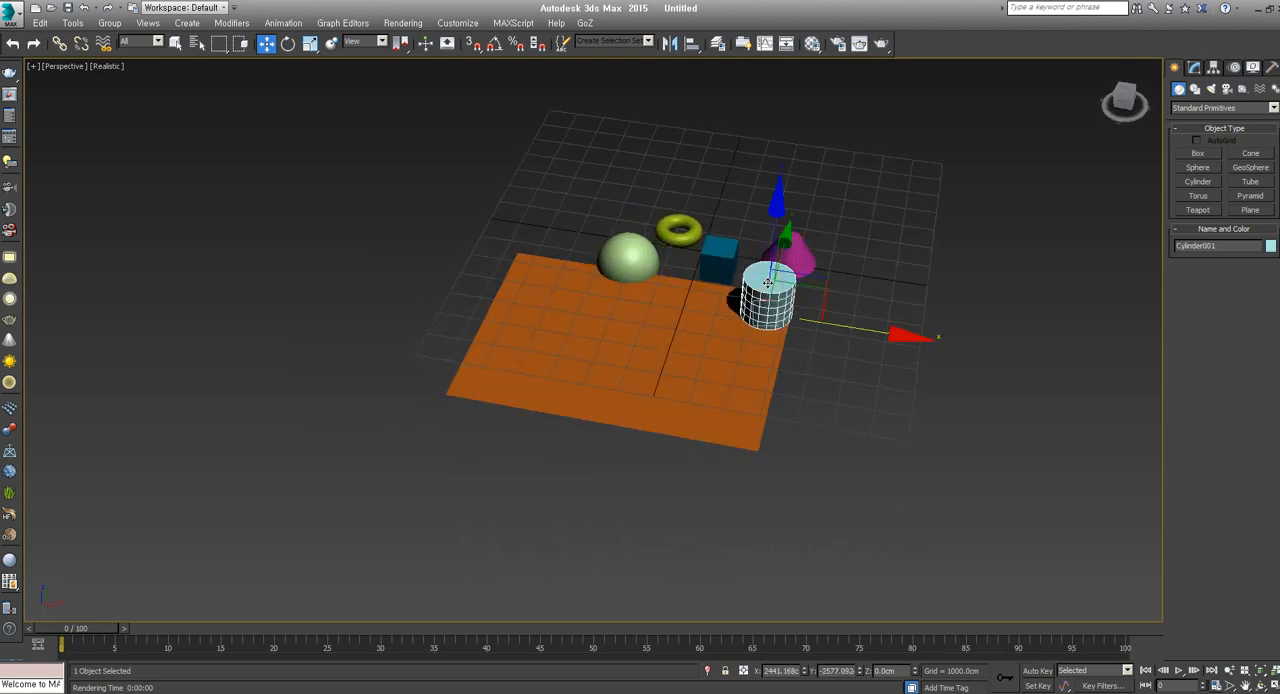
left_click(698, 388)
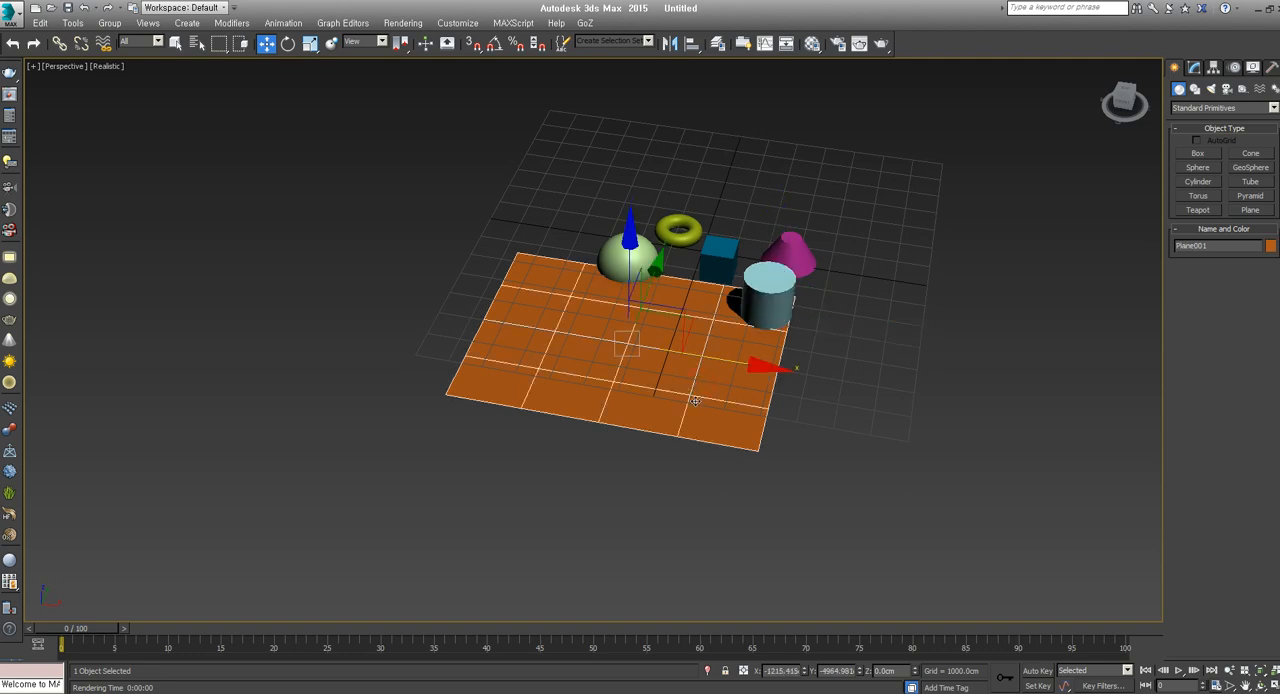
middle_click_drag(695, 400, 718, 430)
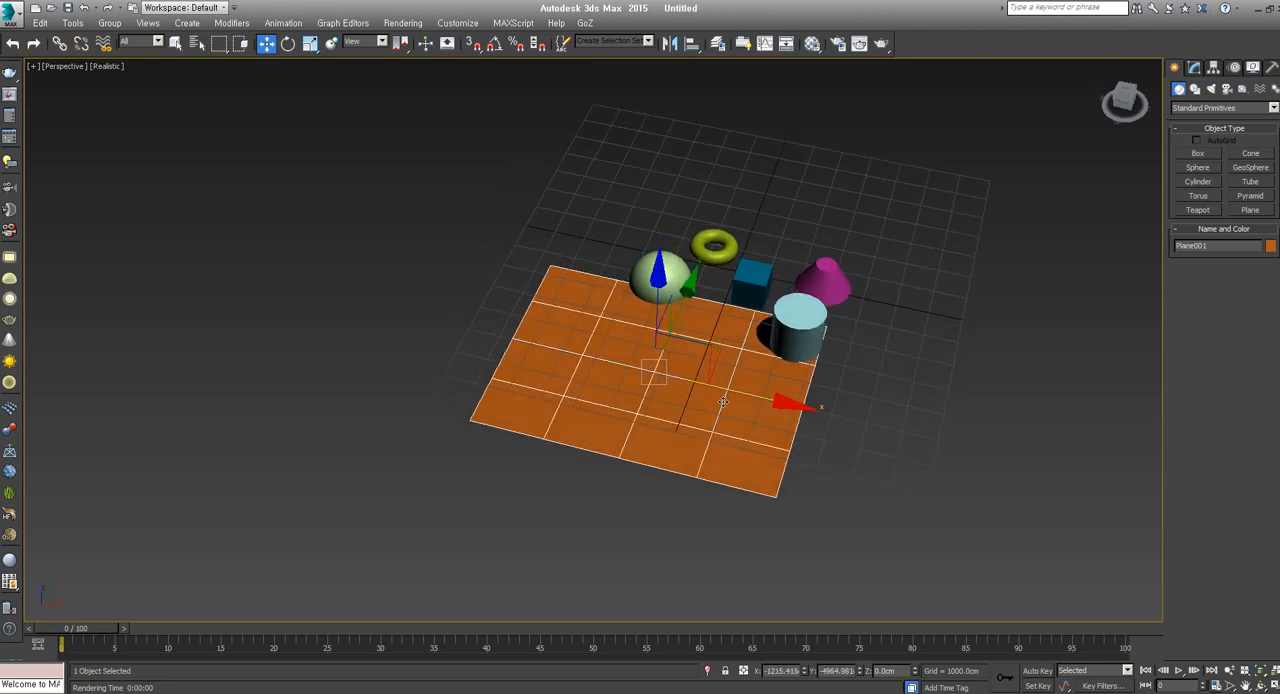
left_click(780, 325)
left_click(825, 281)
left_click(740, 281)
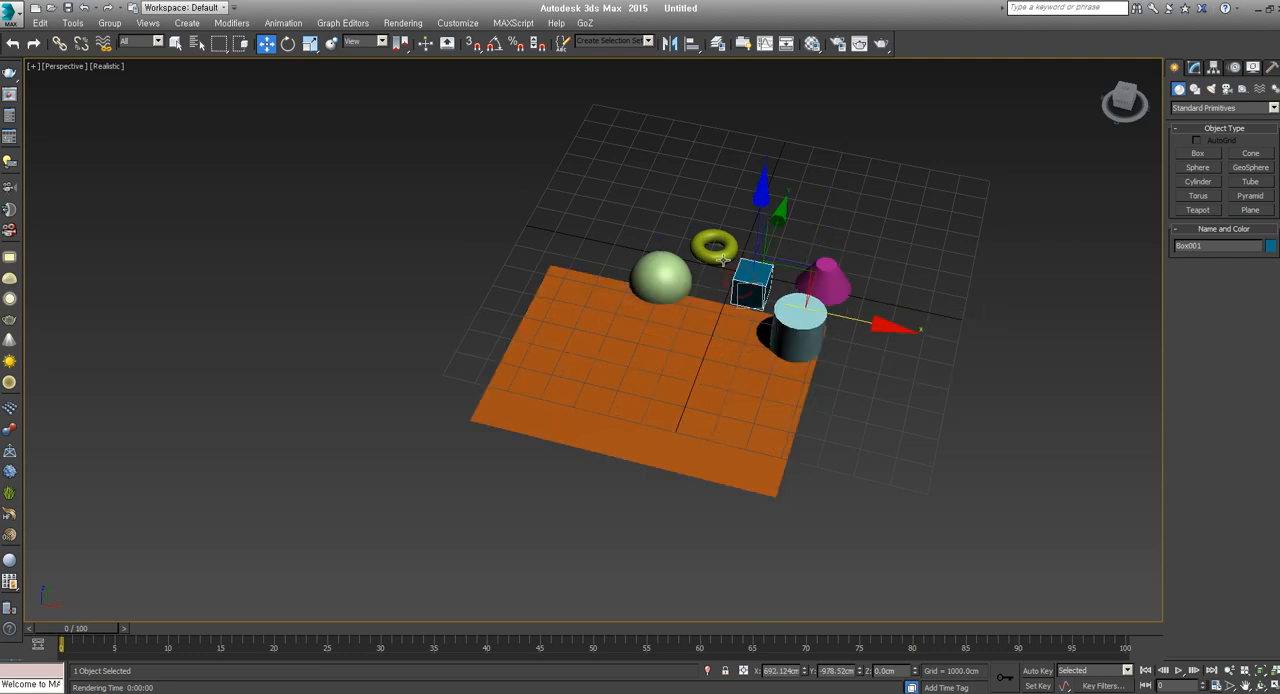
left_click(714, 246)
left_click(660, 274)
left_click(727, 347)
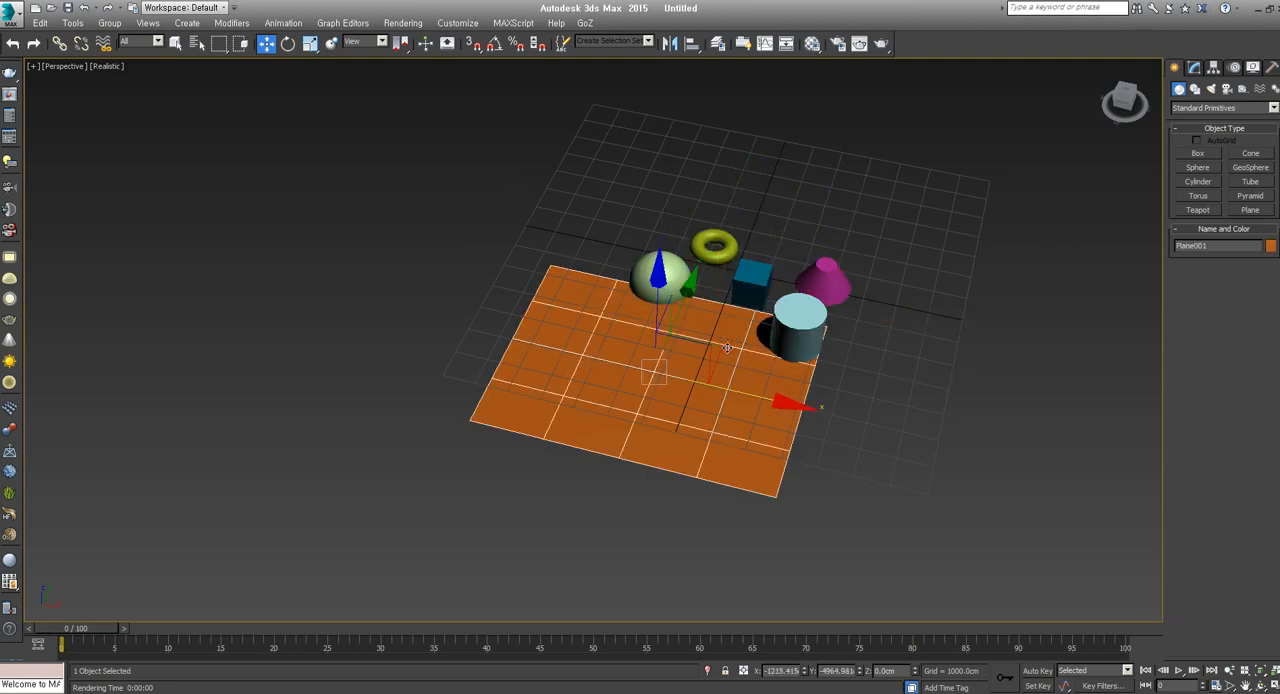
Select all six objects in the scene at once and clear the selection
middle_click_drag(733, 443, 643, 450, "alt")
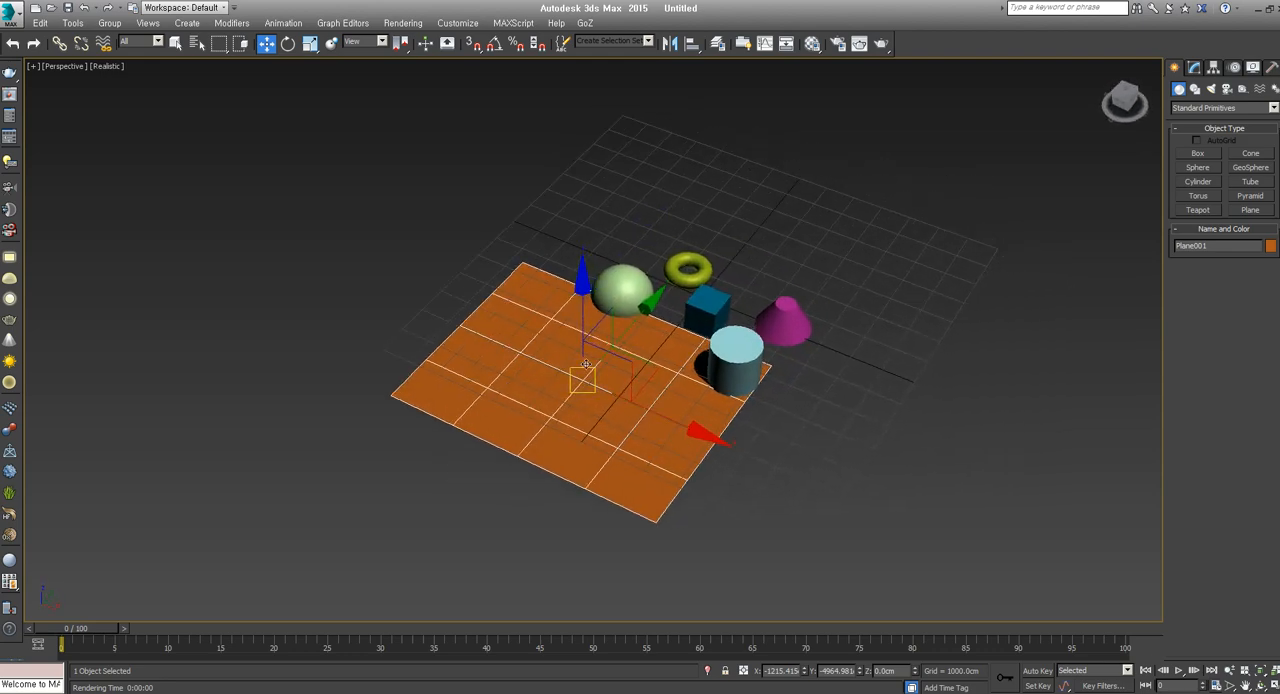
middle_click_drag(791, 416, 747, 338)
left_click(799, 441)
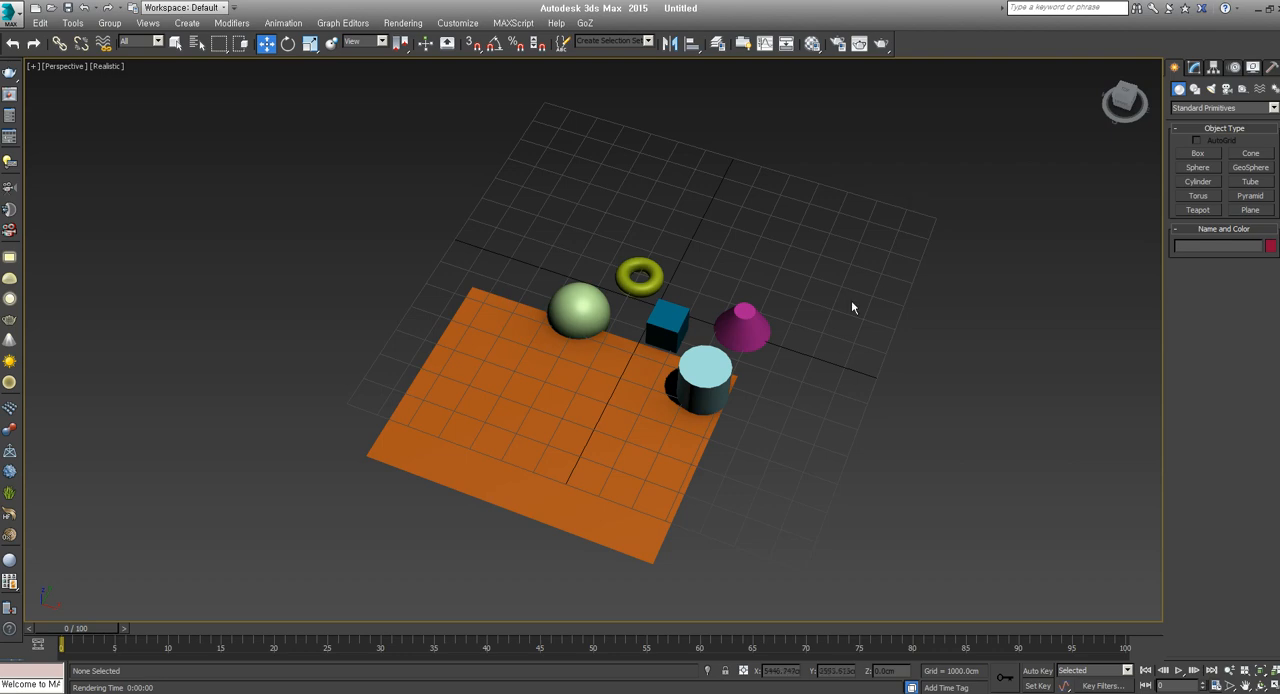
key("ctrl+a")
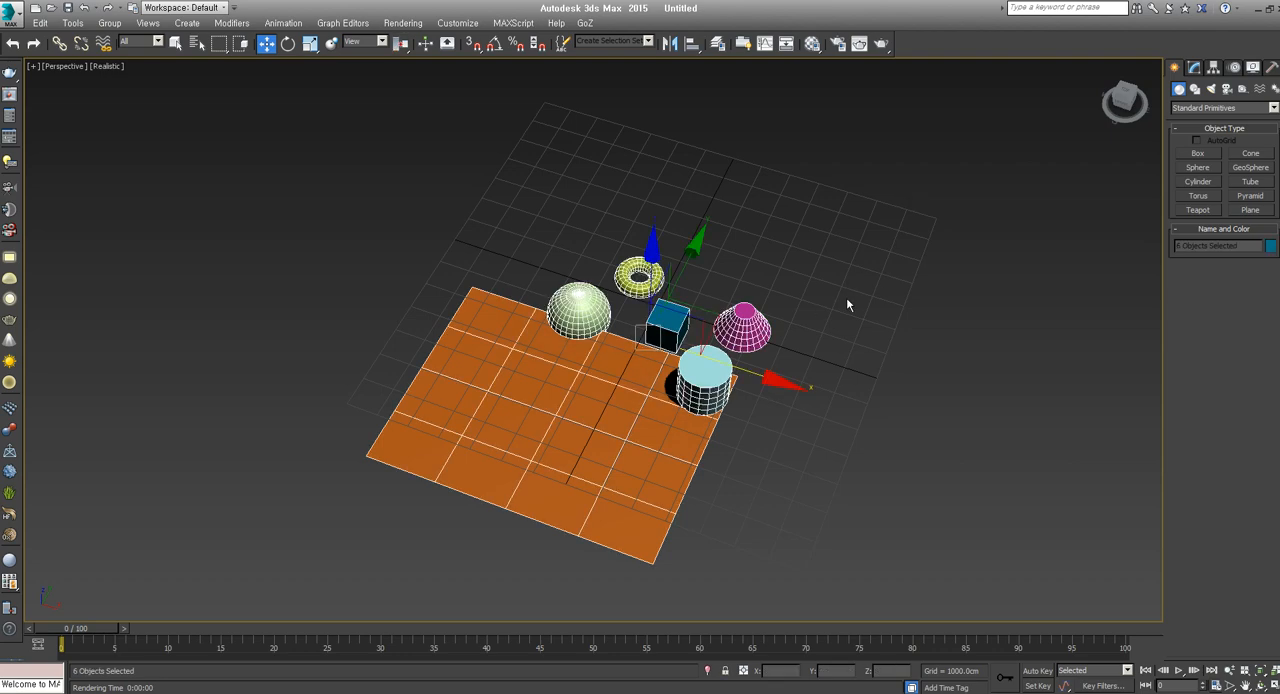
left_click(846, 305)
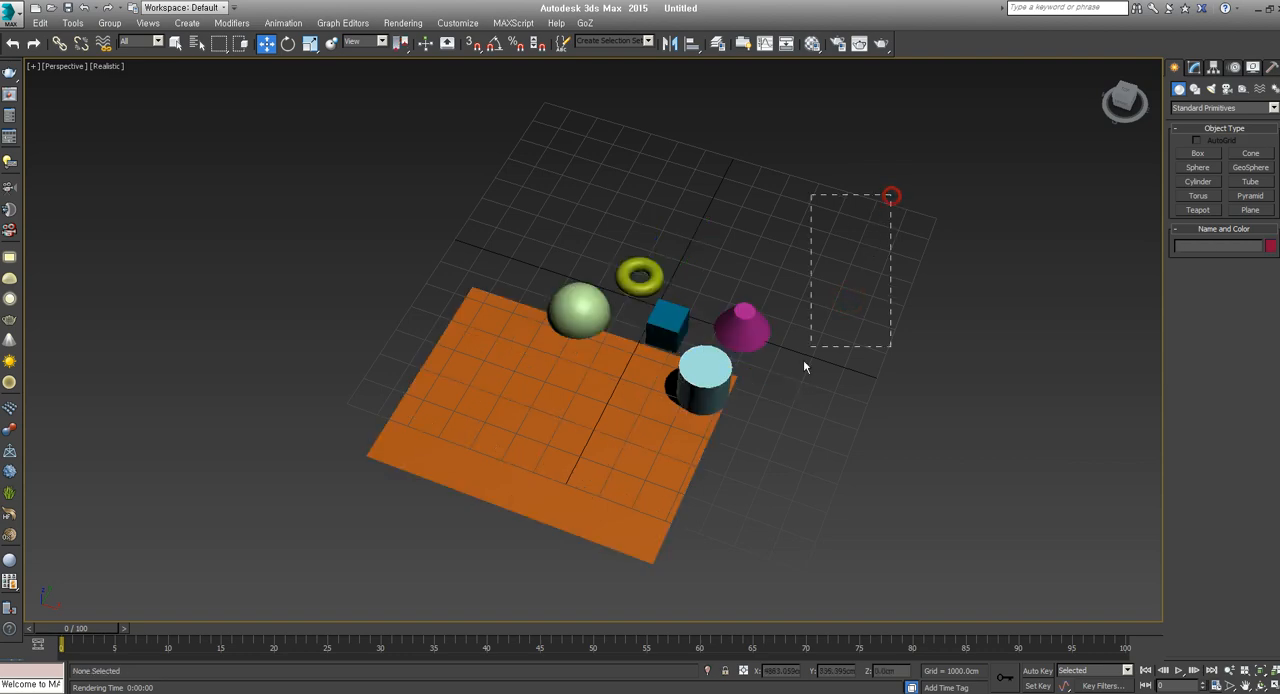
Compare selecting single objects with region-selecting the cylinder and plane together, and clear the selection
left_click_drag(804, 361, 642, 445)
left_click(816, 256)
left_click(751, 314)
left_click(623, 289)
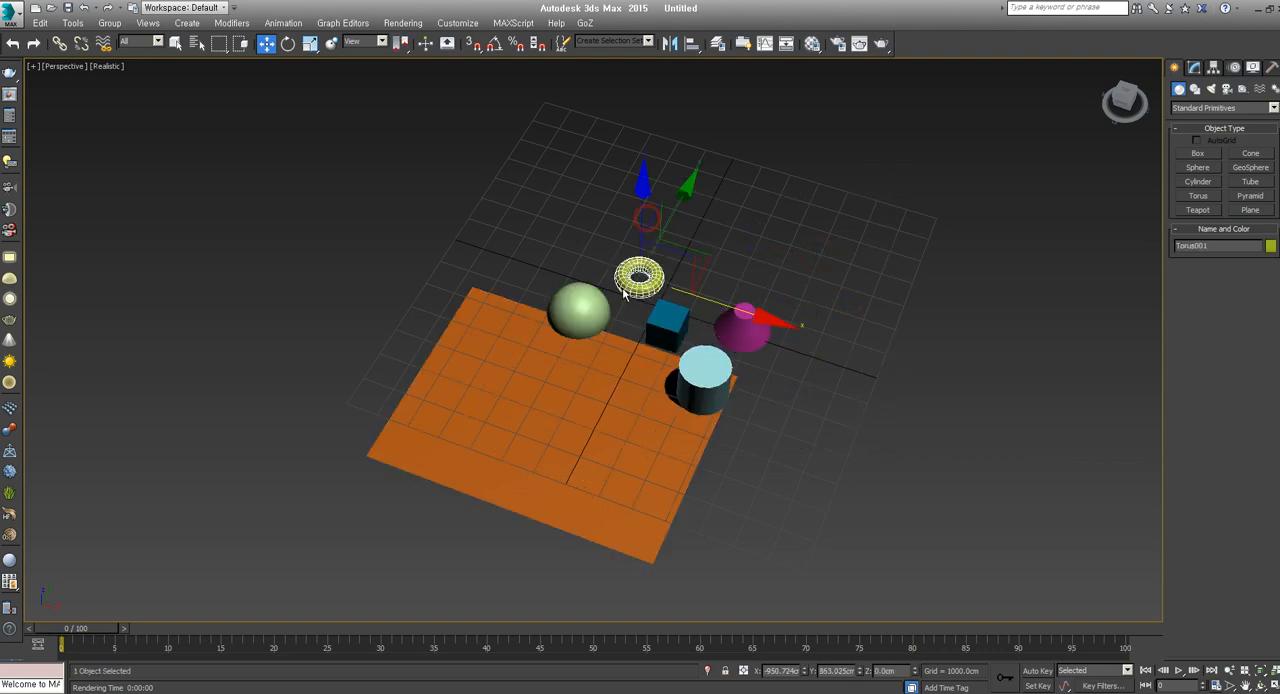
left_click(578, 308)
left_click_drag(786, 392, 638, 476)
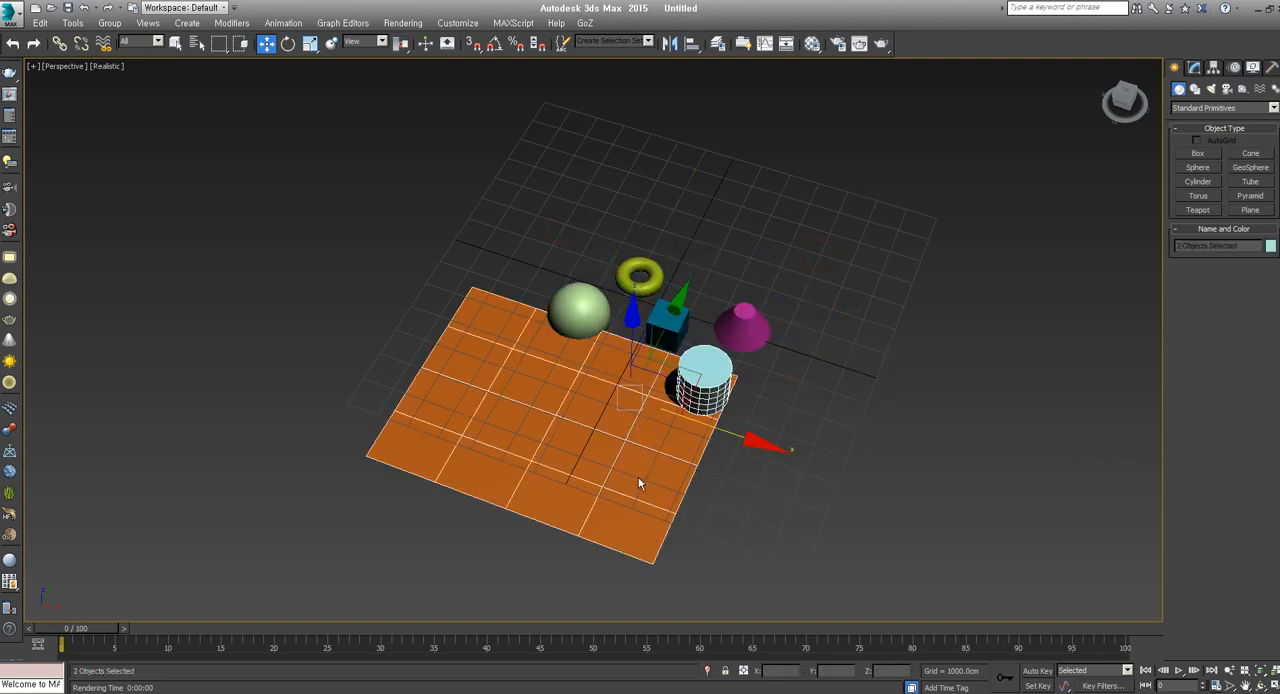
left_click(882, 384)
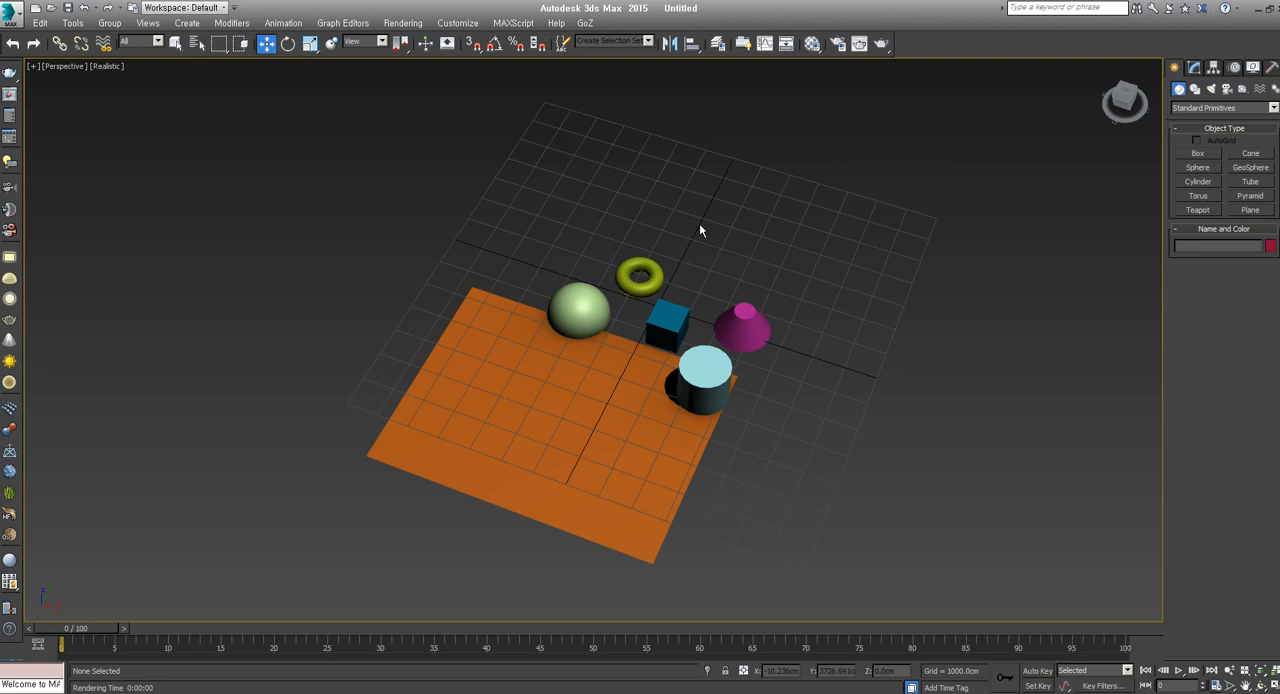
Select the cone and add the box, torus, sphere, plane and cylinder to the selection one by one
middle_click_drag(630, 355, 646, 347, "alt")
middle_click_drag(760, 393, 740, 439, "alt")
middle_click_drag(661, 380, 702, 369)
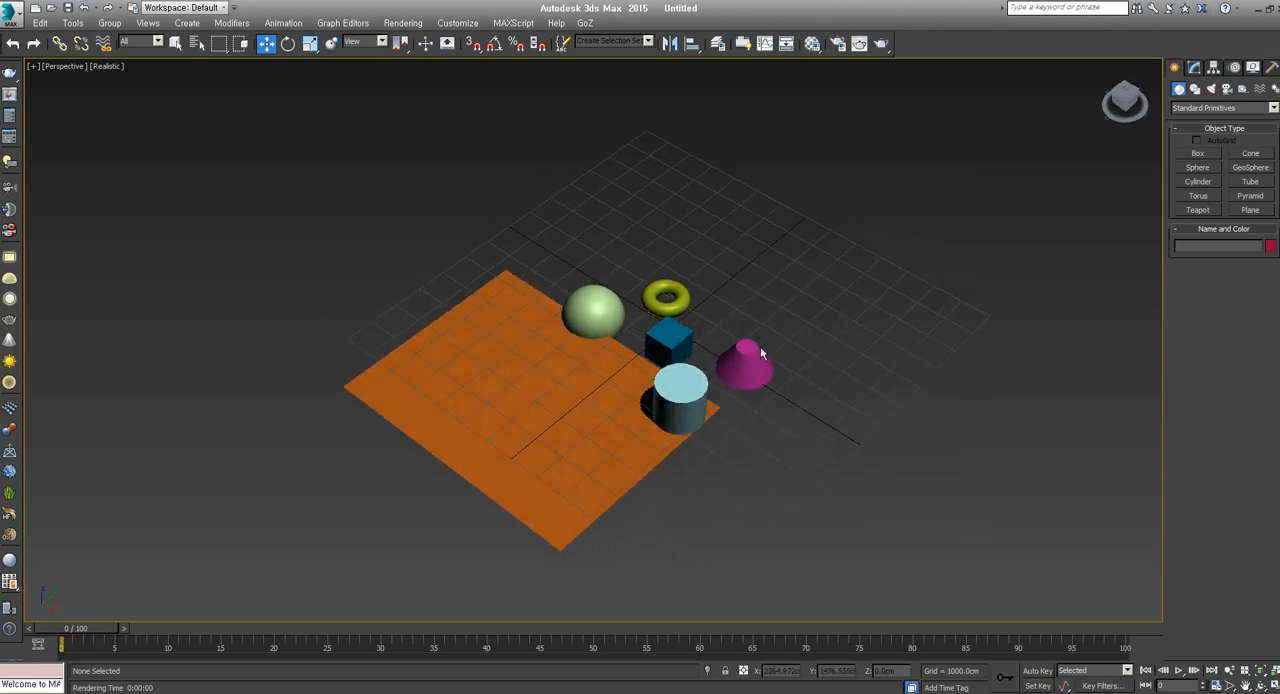
left_click(749, 369)
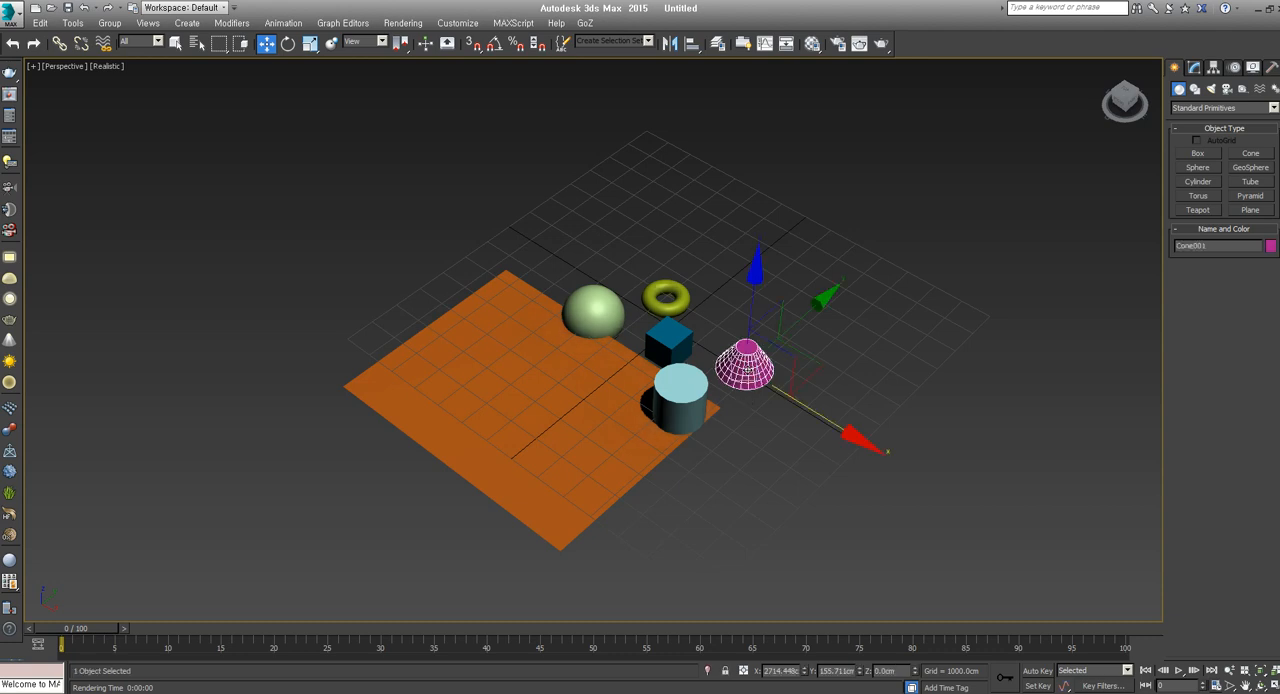
left_click(685, 340, "ctrl")
left_click(668, 305, "ctrl")
left_click(597, 318, "ctrl")
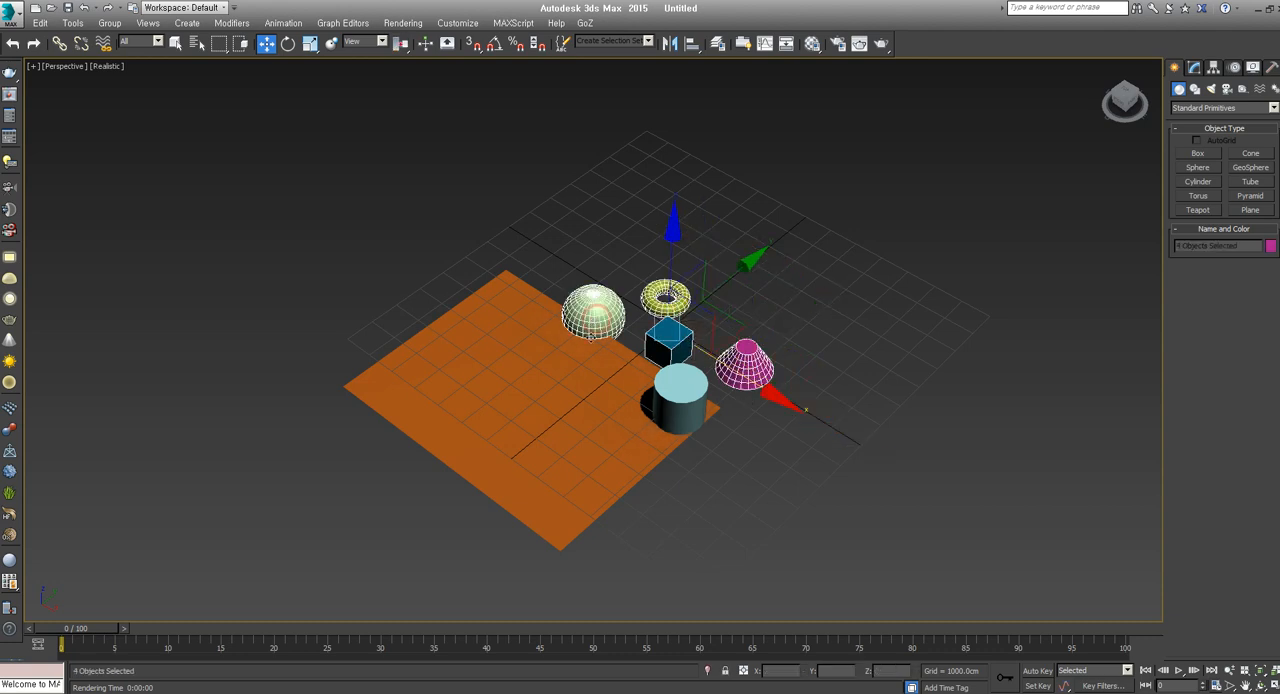
left_click(570, 403, "ctrl")
left_click(678, 400, "ctrl")
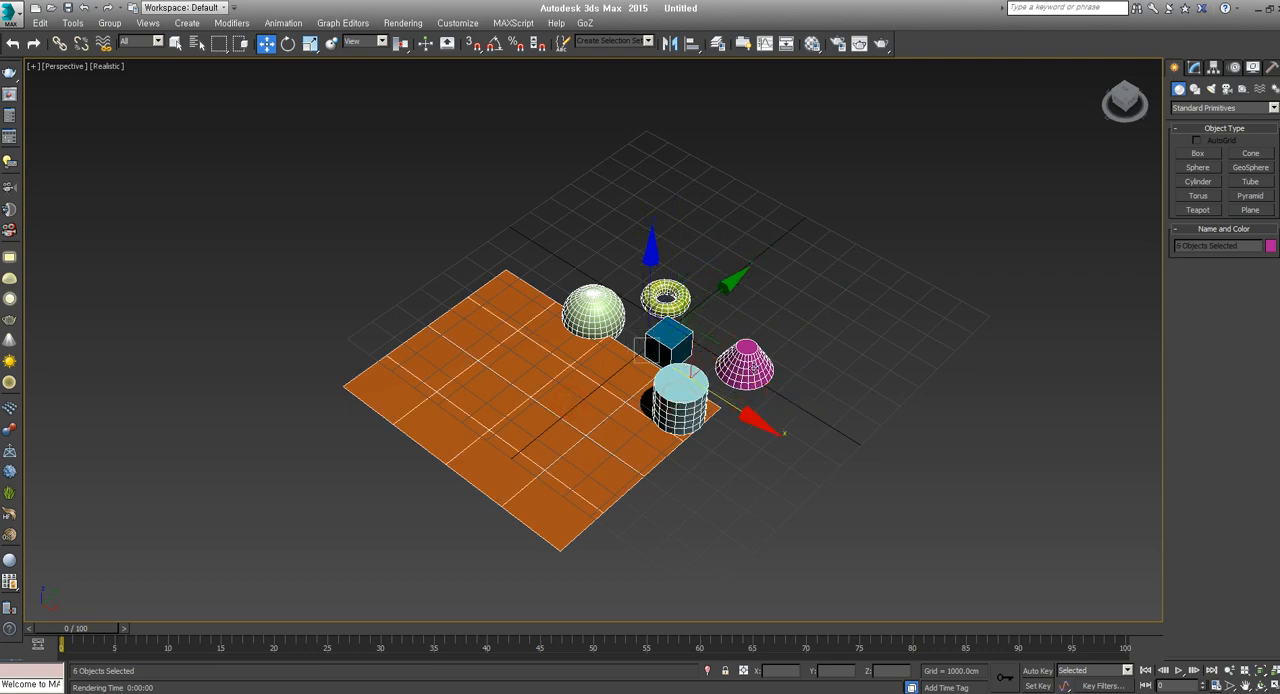
Clear the selection and build it again from the cone, box, torus, sphere, plane and cylinder
left_click(855, 367)
left_click(747, 366)
left_click(678, 349, "ctrl")
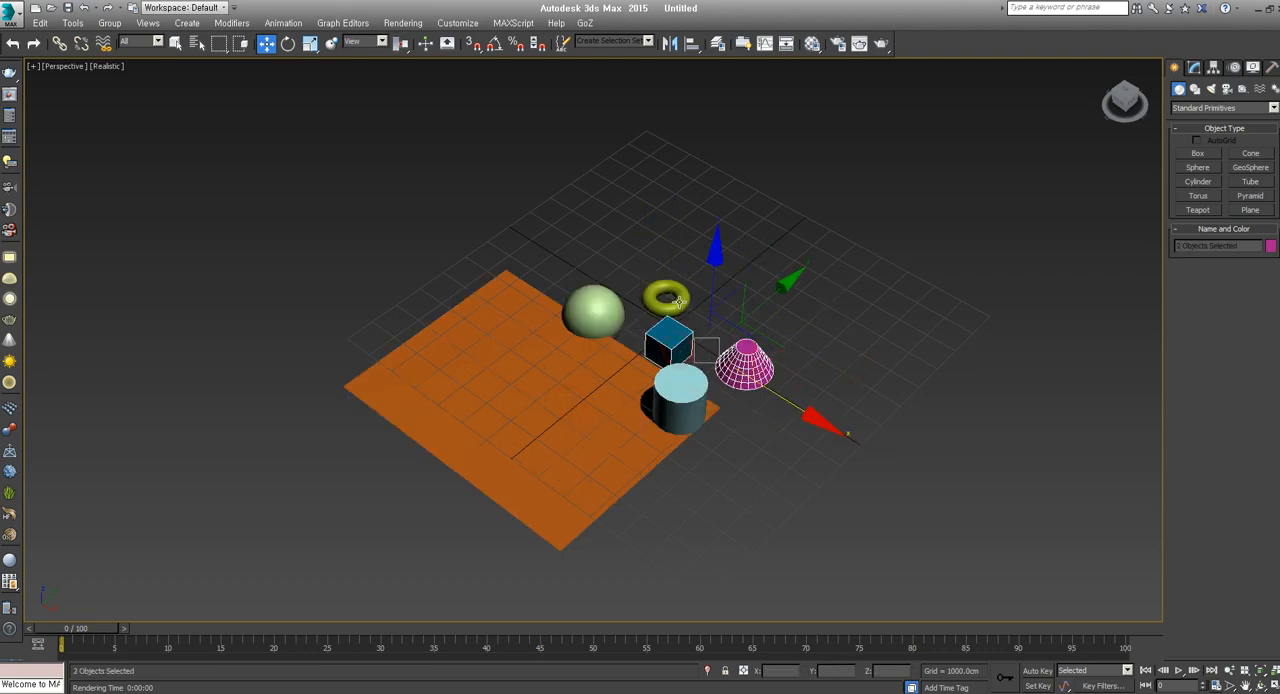
left_click(668, 300, "ctrl")
left_click(594, 312, "ctrl")
left_click(559, 380, "ctrl")
left_click(652, 393, "ctrl")
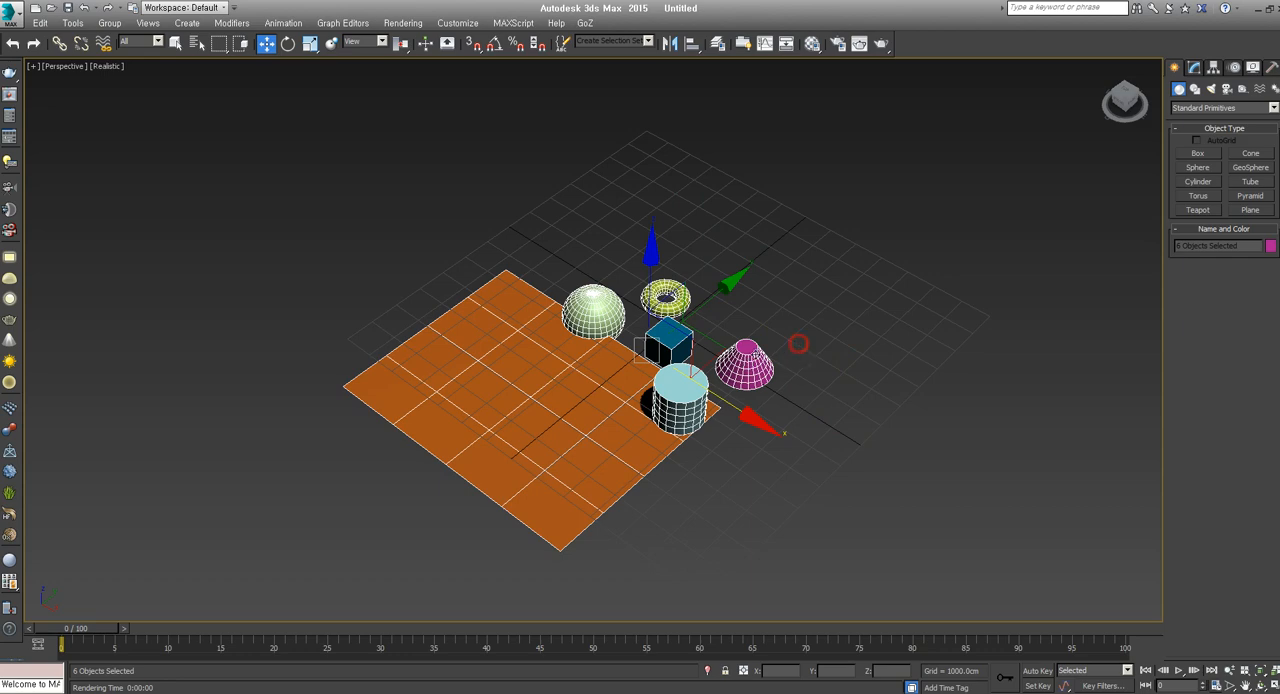
Deselect everything and gather all six primitives into one selection again, starting with the cone and box
left_click(832, 355)
scroll(788, 404, "up", 3)
left_click(738, 338)
left_click(652, 316, "ctrl")
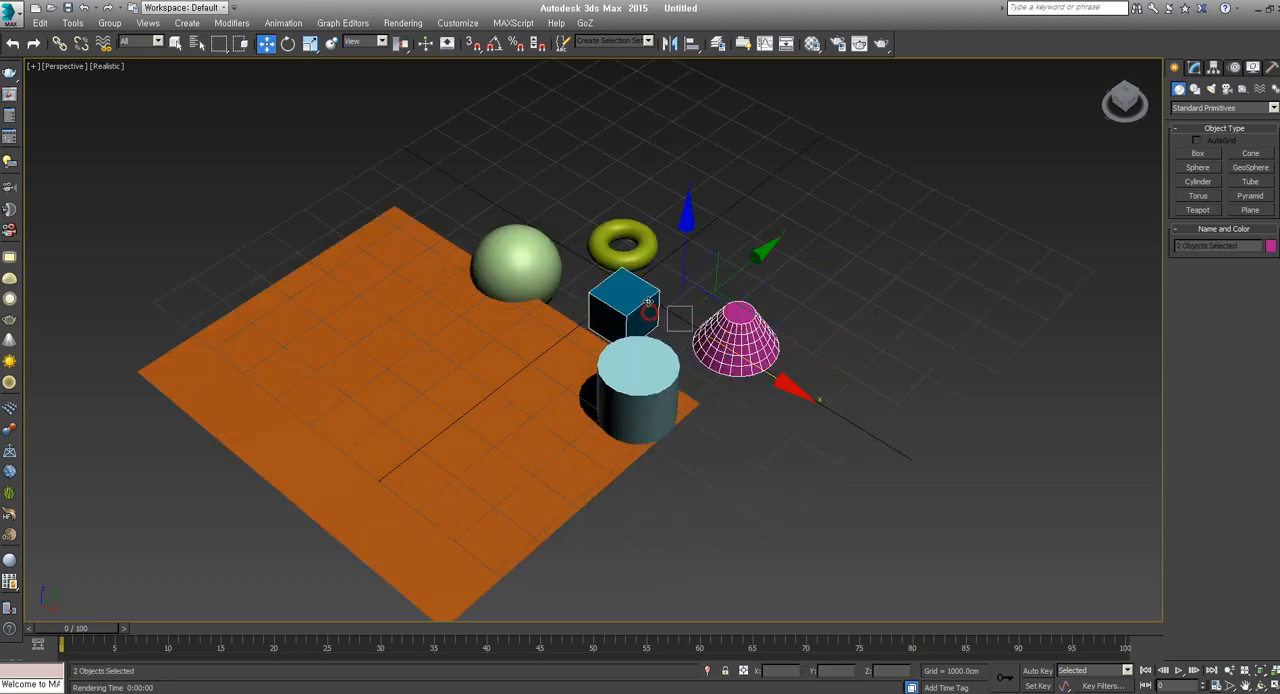
left_click(622, 246, "ctrl")
left_click(515, 262, "ctrl")
left_click(443, 397, "ctrl")
left_click(600, 400, "ctrl")
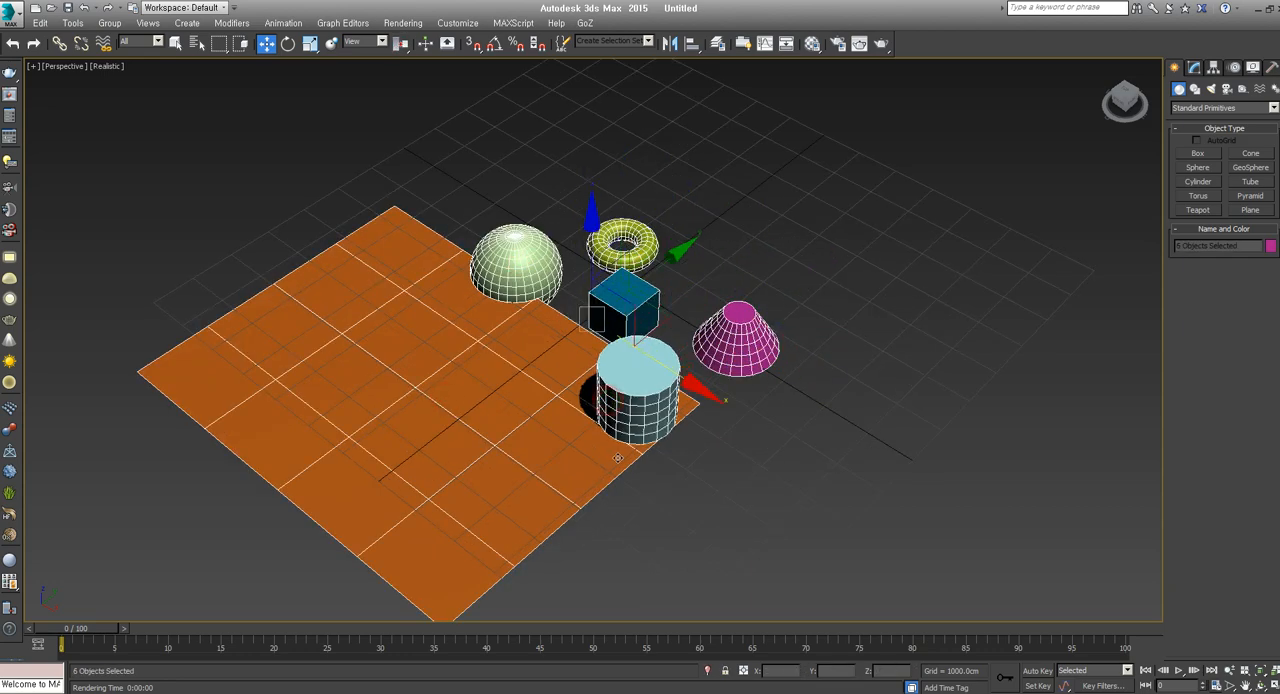
Remove the plane, box, torus, sphere, cylinder and cone from the selection one at a time
scroll(617, 396, "down", 4)
mouse_move(645, 490)
middle_mouse_down("alt")
mouse_move(665, 496)
mouse_move(597, 488)
mouse_move(643, 508)
middle_mouse_up("alt")
scroll(655, 498, "up", 4)
left_click(567, 451, "alt")
left_click(618, 299, "alt")
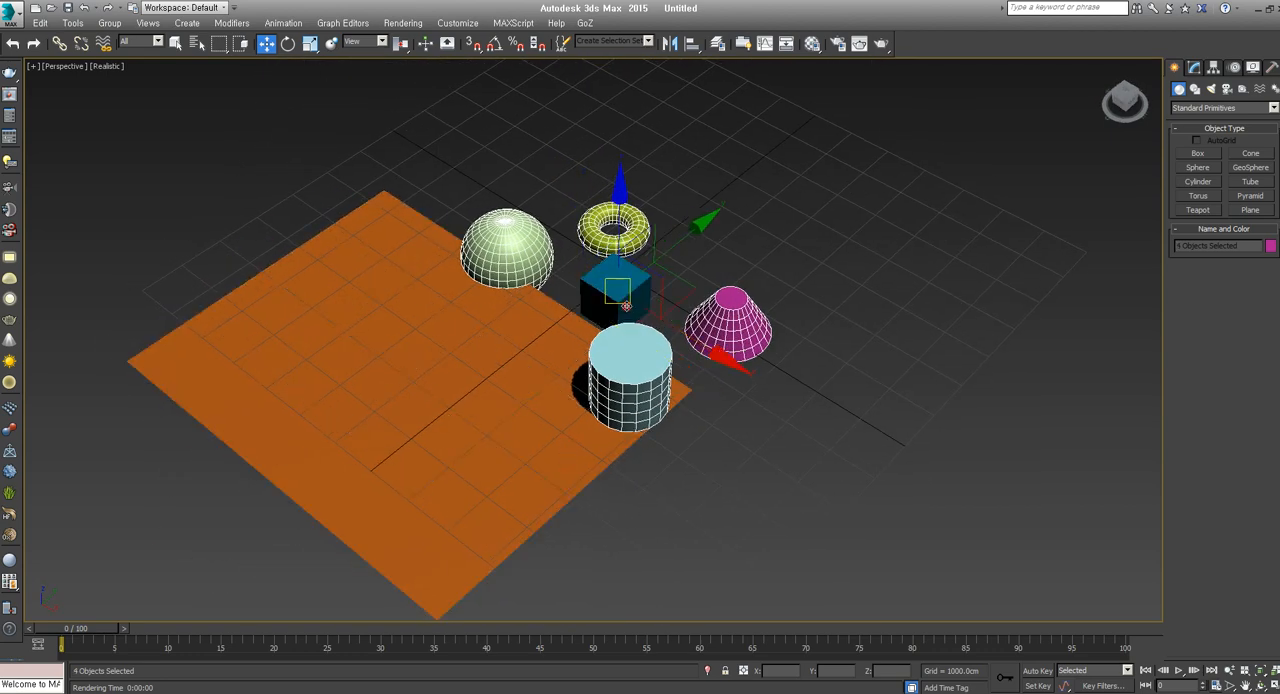
left_click(625, 252, "alt")
left_click(507, 250, "alt")
left_click(630, 385, "alt")
left_click(728, 322, "alt")
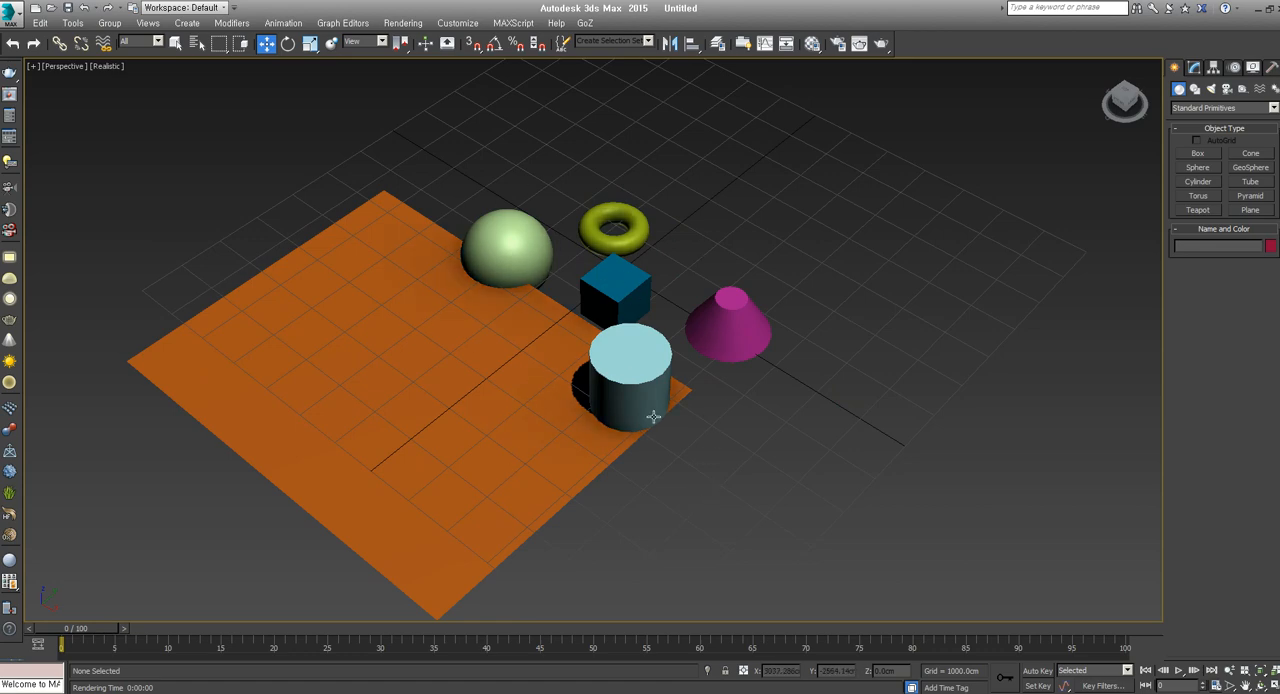
Select all objects, remove only the box from the selection and clear it
key("ctrl+a")
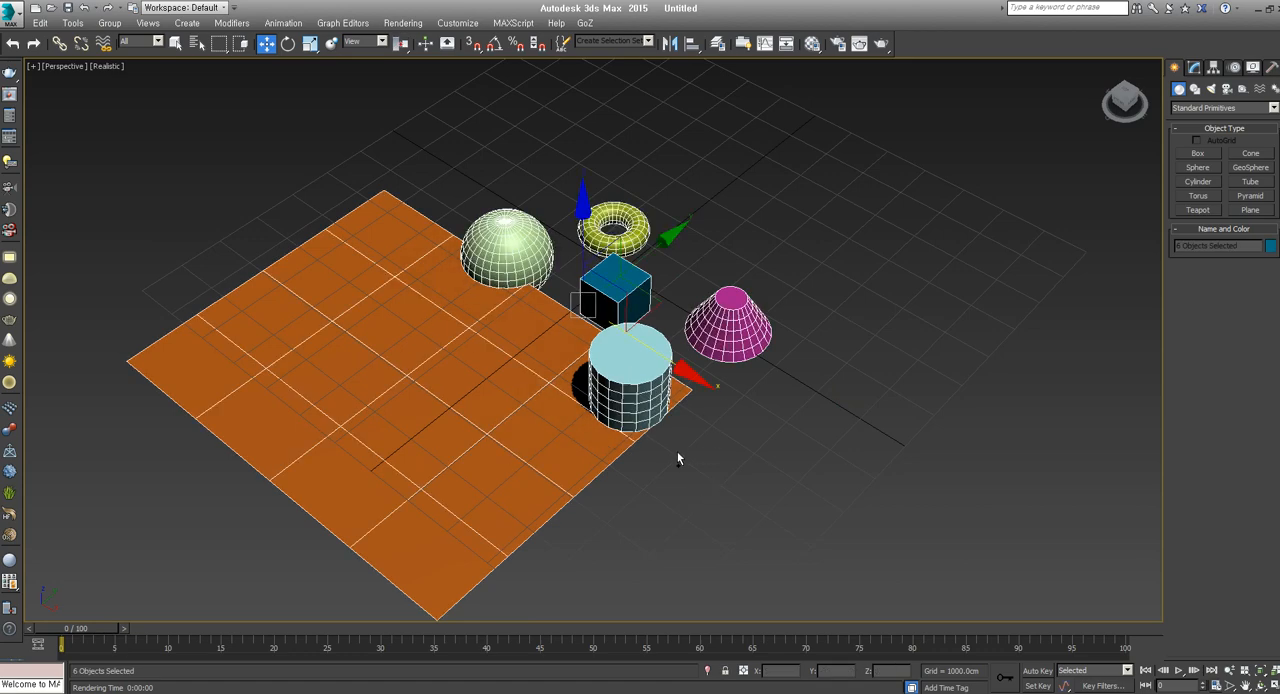
left_click(627, 298, "alt")
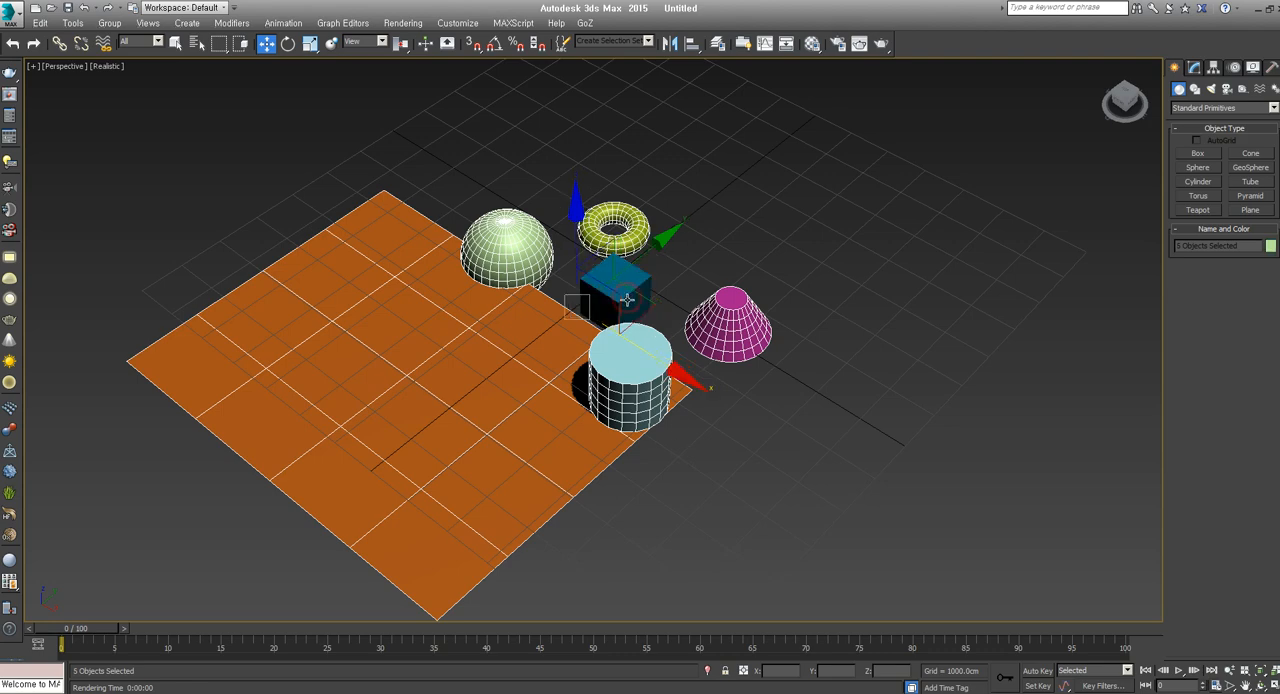
left_click(720, 503)
Select the cone, cylinder, plane, sphere and torus together, undo the last two selection changes and clear the selection
left_click(733, 346)
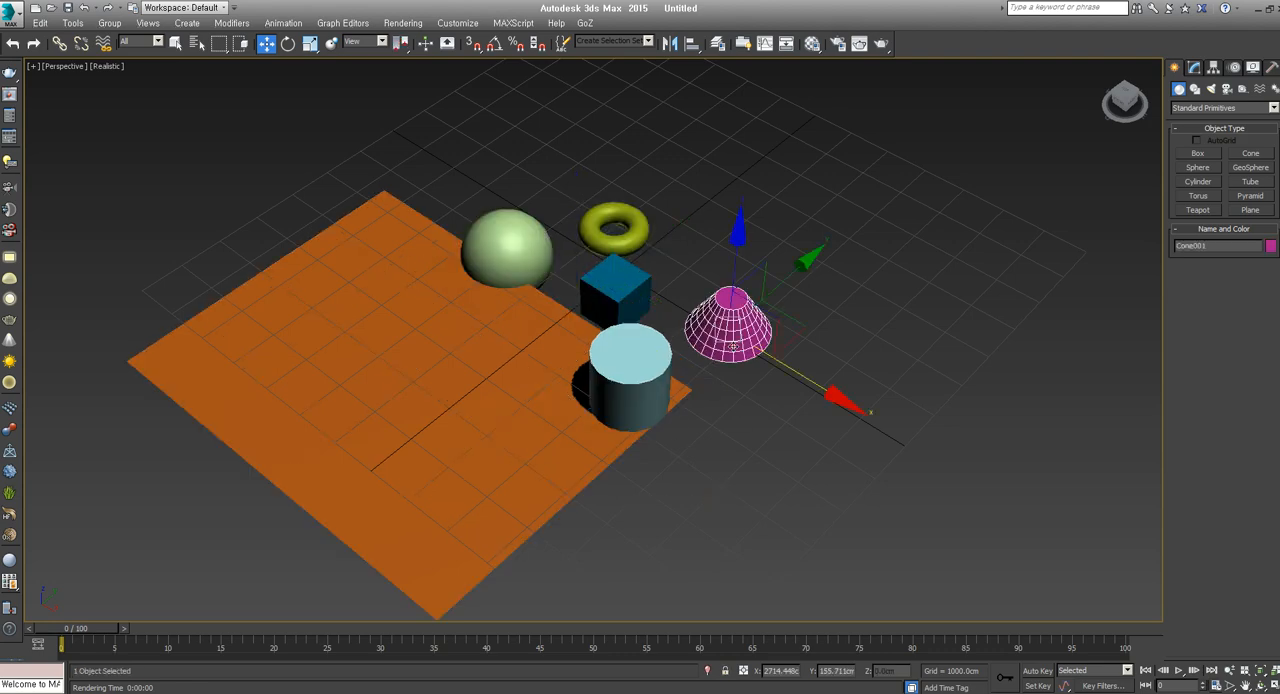
left_click(622, 376, "ctrl")
left_click(555, 325, "ctrl")
left_click(510, 281, "ctrl")
left_click(618, 248, "ctrl")
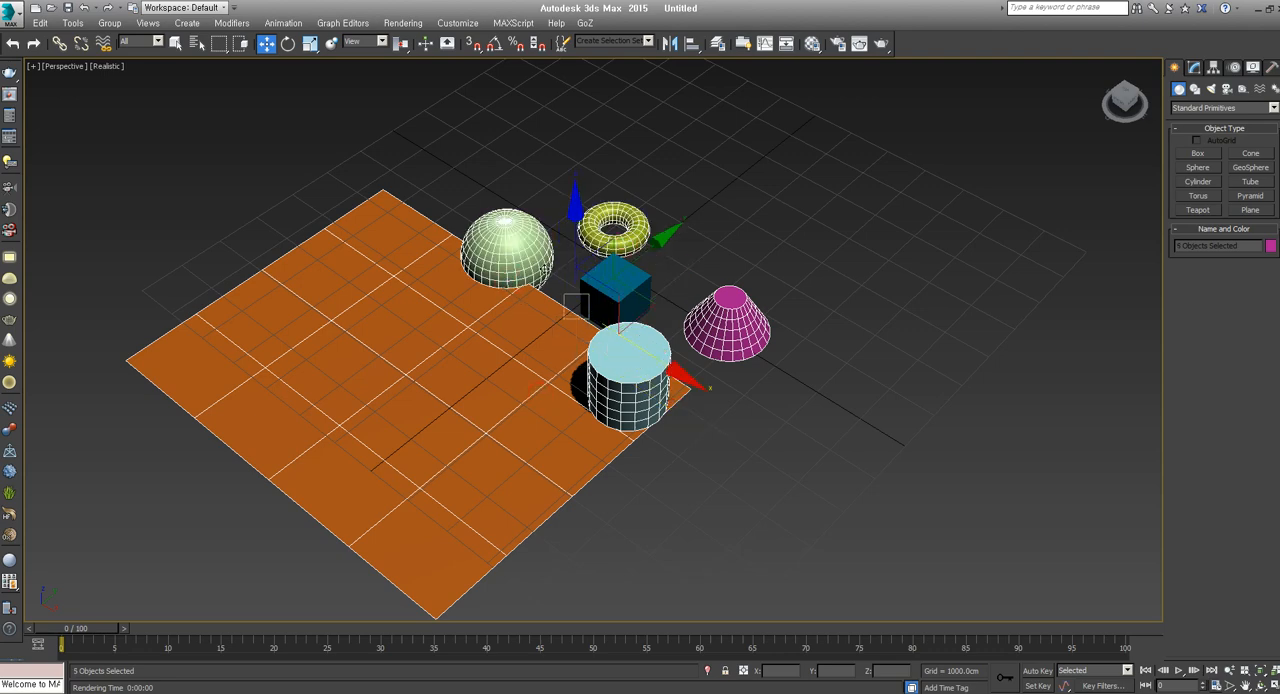
key("ctrl+z")
key("ctrl+z")
left_click(675, 480)
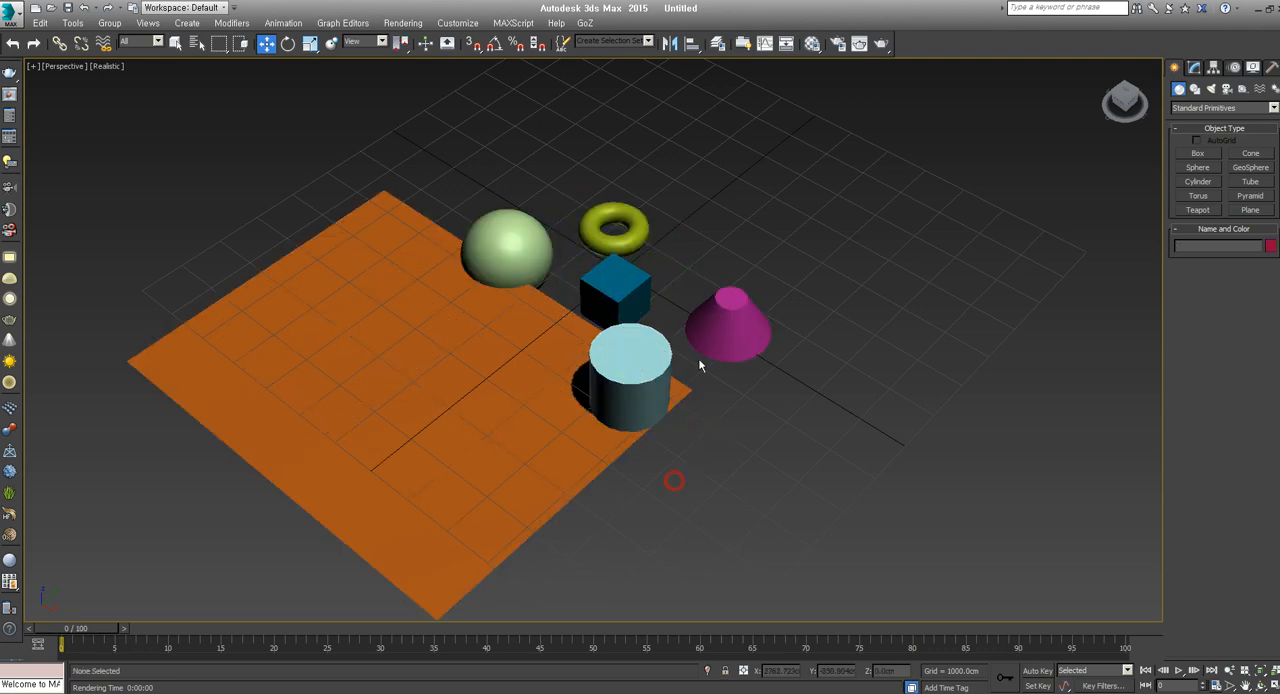
Select every primitive except the box by adding them one by one, starting from the cone, and clear the selection
left_click(708, 342)
left_click(618, 370, "ctrl")
left_click(548, 325, "ctrl")
left_click(502, 260, "ctrl")
left_click(635, 248, "ctrl")
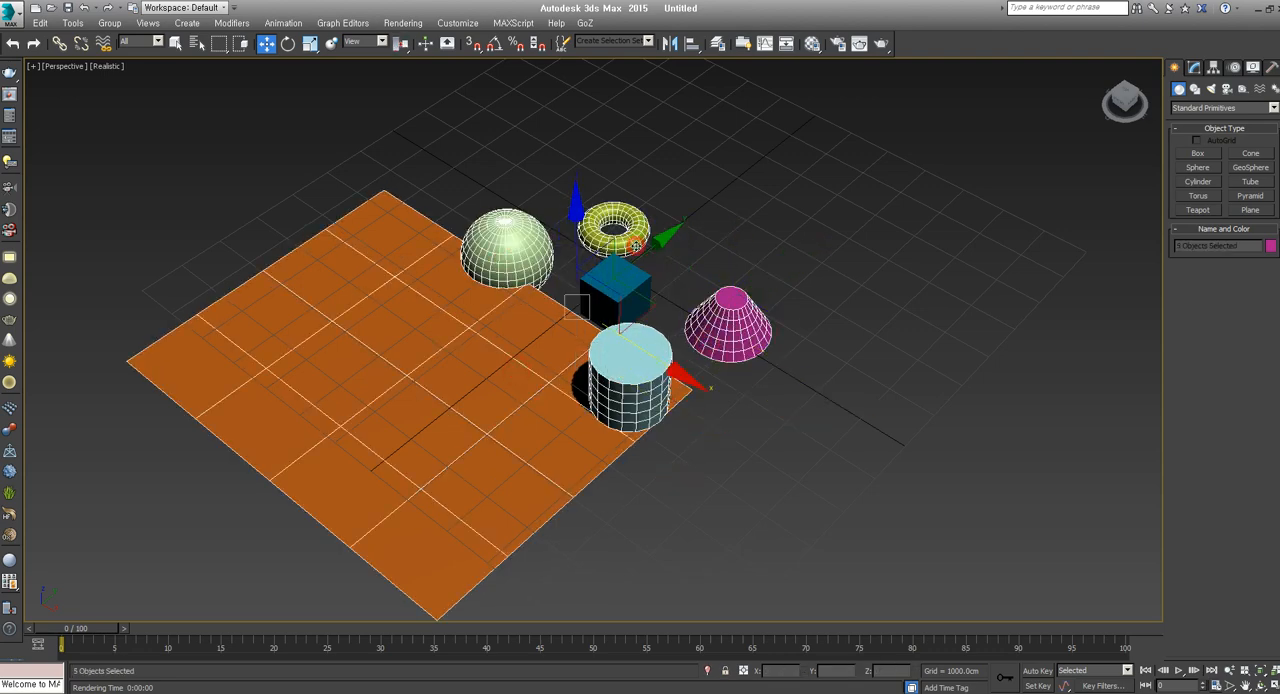
left_click(784, 487)
Orbit around the primitives, select the box and add the cylinder to the selection
middle_click_drag(784, 487, 708, 475, "alt")
left_click(716, 291)
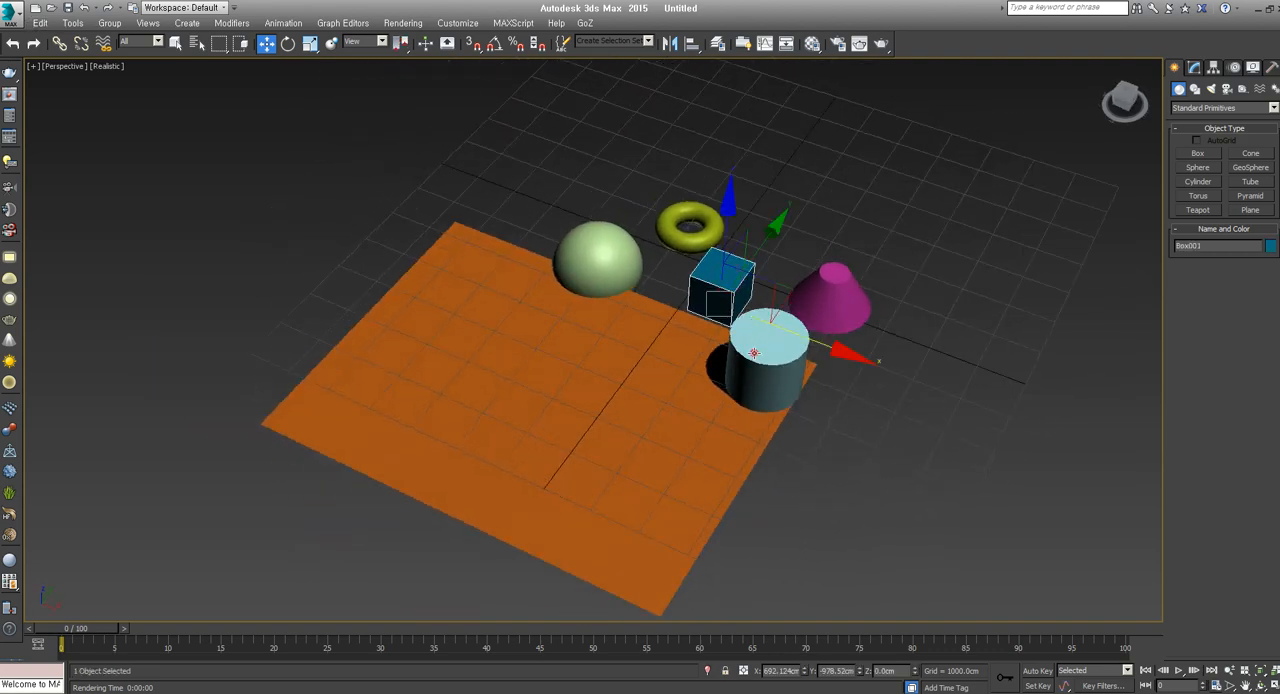
left_click(755, 356, "ctrl")
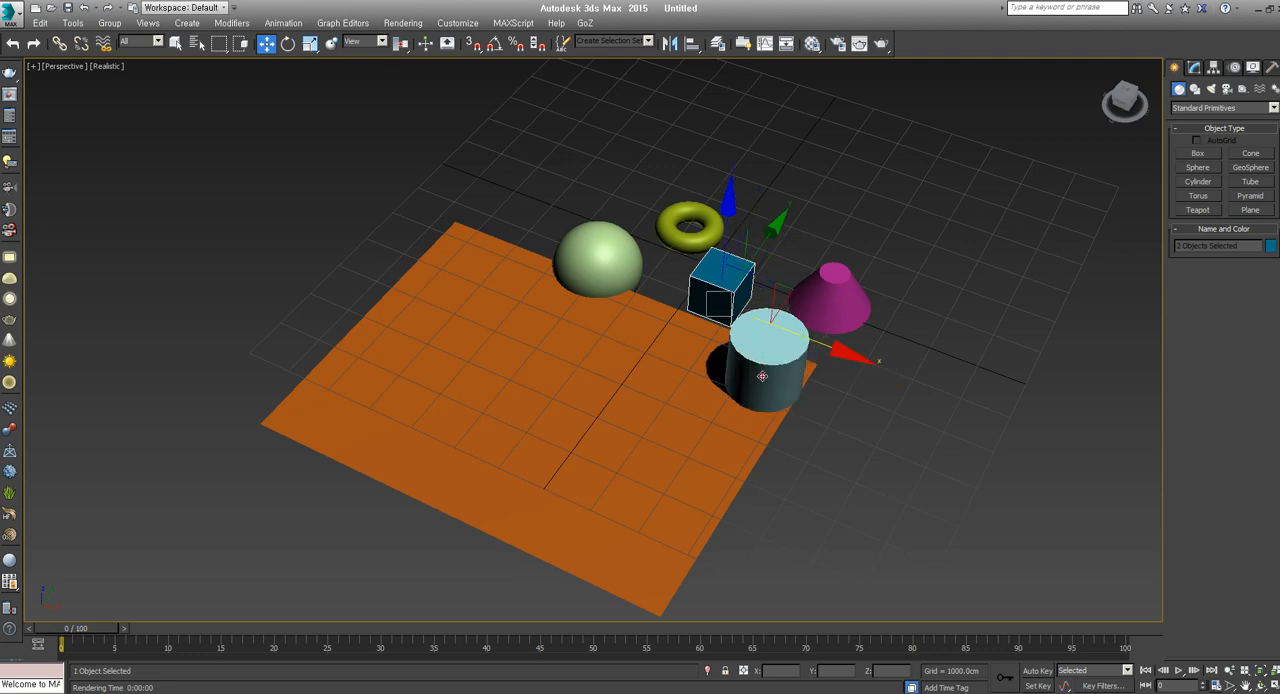
Remove the cylinder from the selection, switch to the circular selection region and circle-select across the primitives starting near the sphere
left_click(762, 376, "alt")
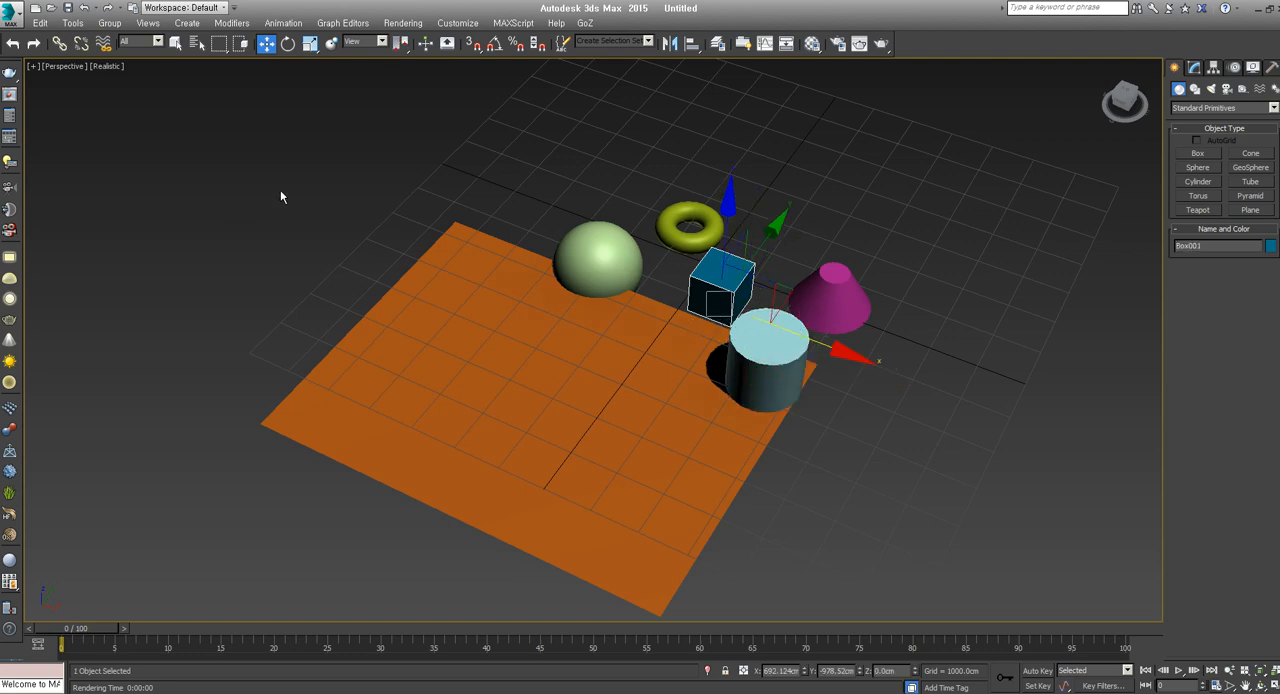
middle_click_drag(614, 285, 580, 301)
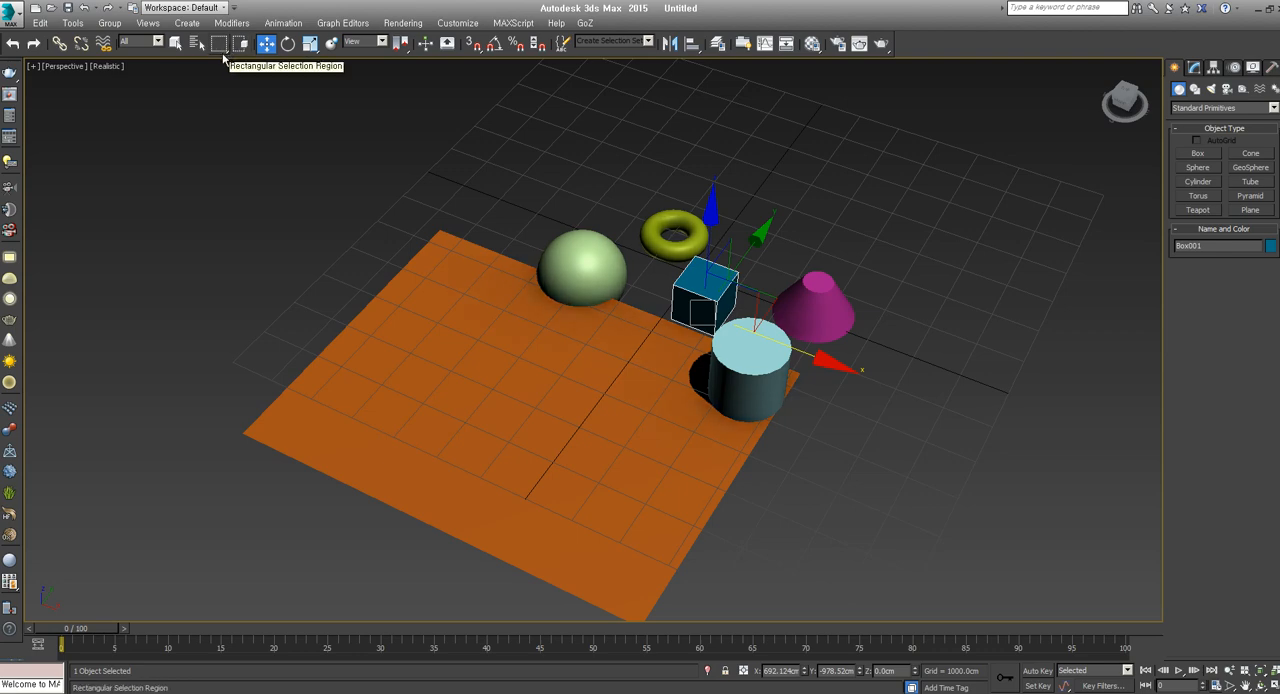
left_click_drag(222, 48, 221, 91)
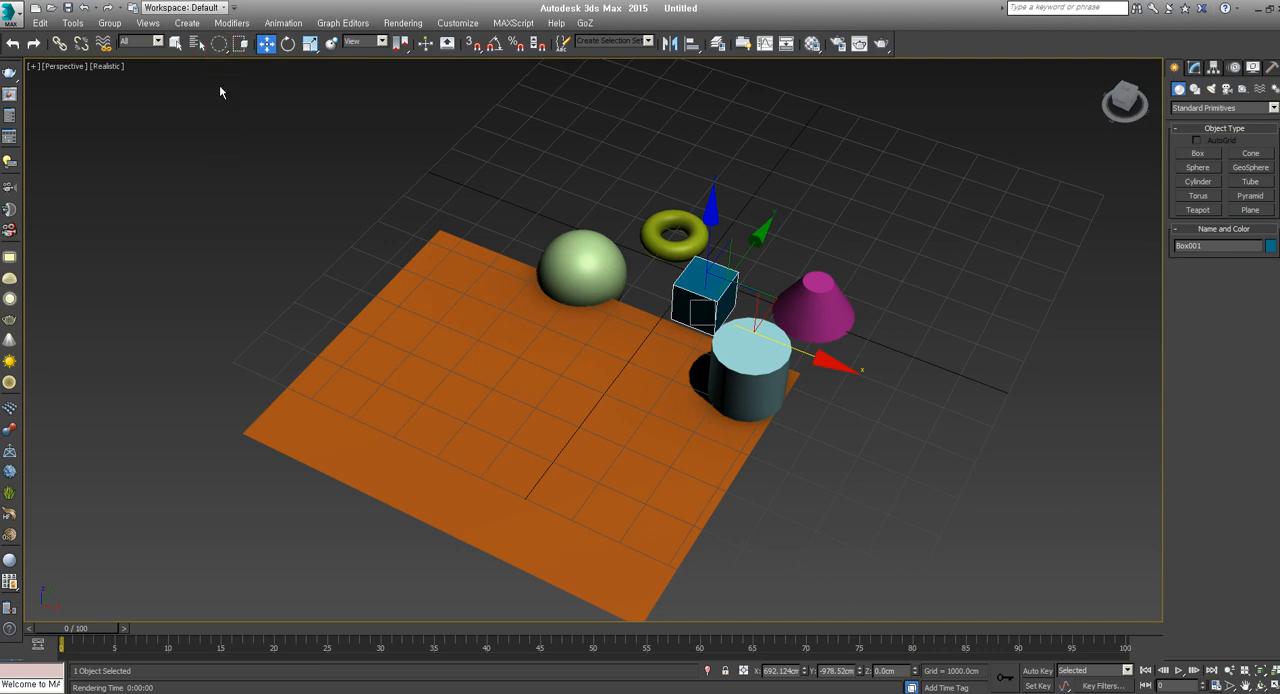
left_click_drag(520, 190, 740, 406)
middle_click_drag(510, 256, 556, 256)
Switch to the fence selection region, clear the selection and select objects with a closed polygonal fence starting above the plane's corner
left_click_drag(219, 43, 221, 110)
left_click(470, 155)
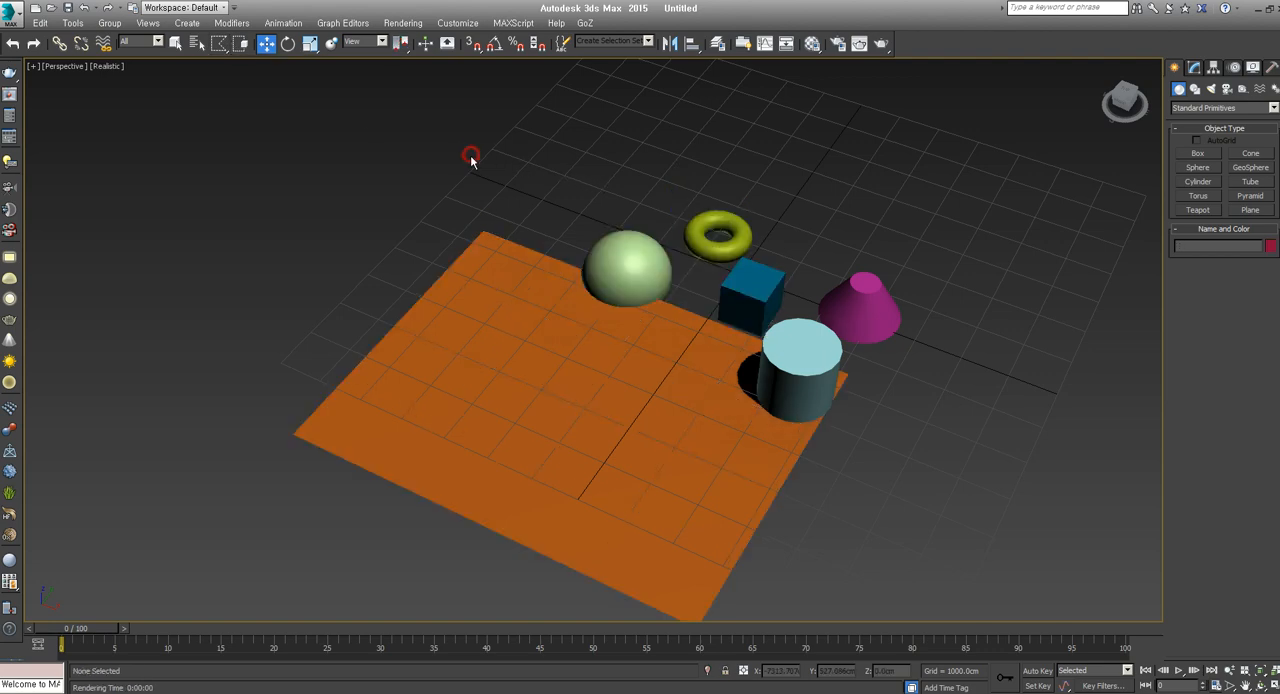
left_click_drag(433, 164, 430, 424)
left_click_drag(445, 615, 443, 612)
left_click(785, 207)
left_click(703, 179)
left_click(700, 274)
left_click(498, 216)
left_click(575, 148)
double_click(477, 154)
Select the sphere and the torus together with a closed polygonal fence
left_click(537, 160)
left_click_drag(537, 150, 566, 228)
left_click(767, 212)
left_click(679, 166)
double_click(634, 165)
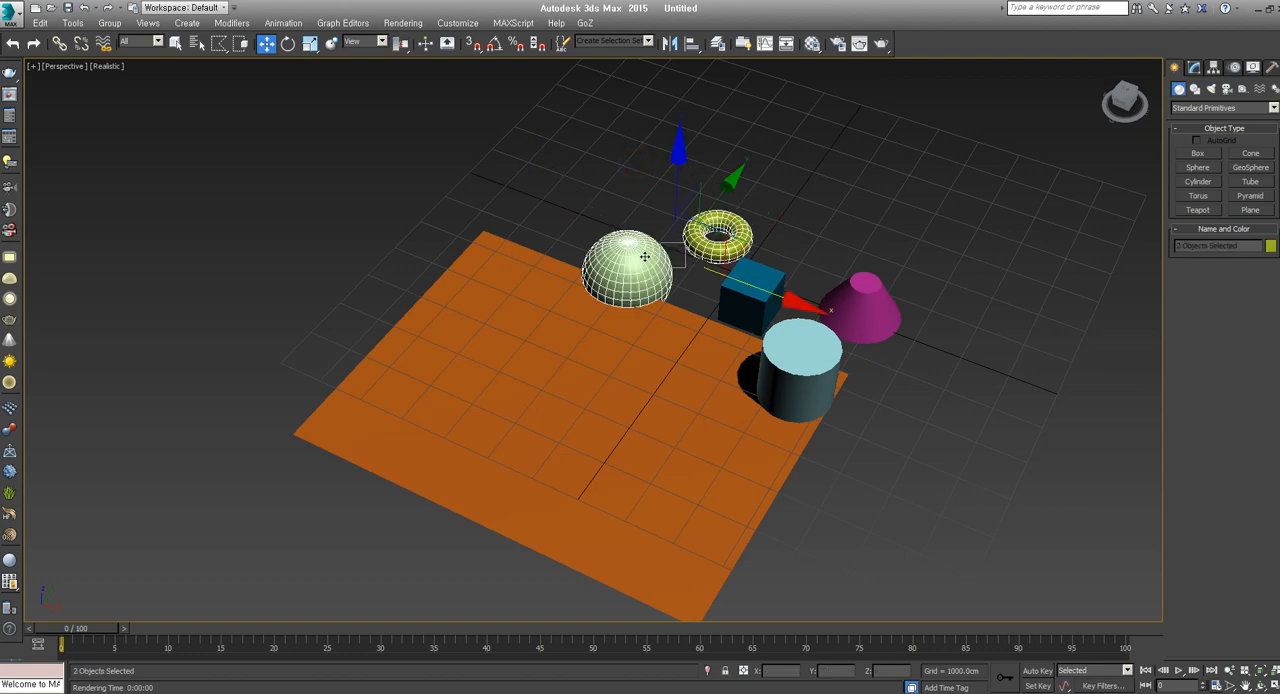
Switch to the lasso selection region and lasso-select the sphere, torus, box and plane together
left_click_drag(219, 43, 229, 124)
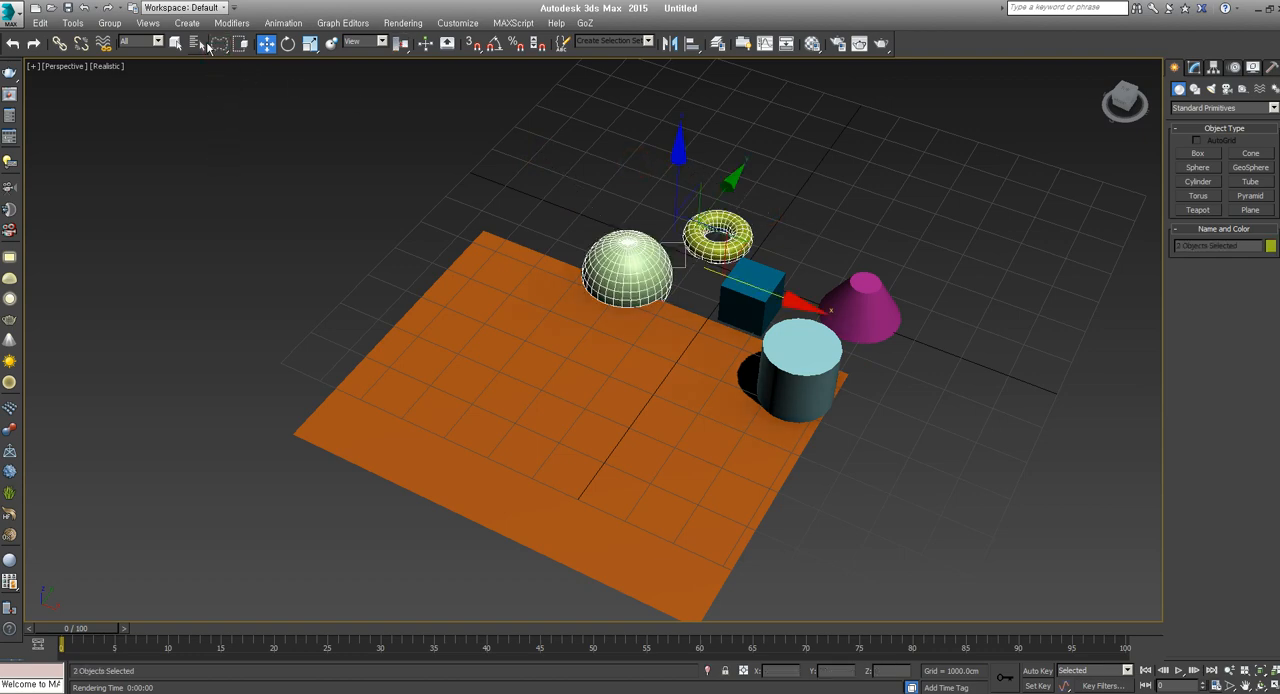
left_click_drag(417, 224, 760, 300)
left_click_drag(481, 87, 424, 117)
mouse_move(586, 117)
left_mouse_down()
mouse_move(563, 294)
mouse_move(761, 254)
mouse_move(607, 163)
left_mouse_up()
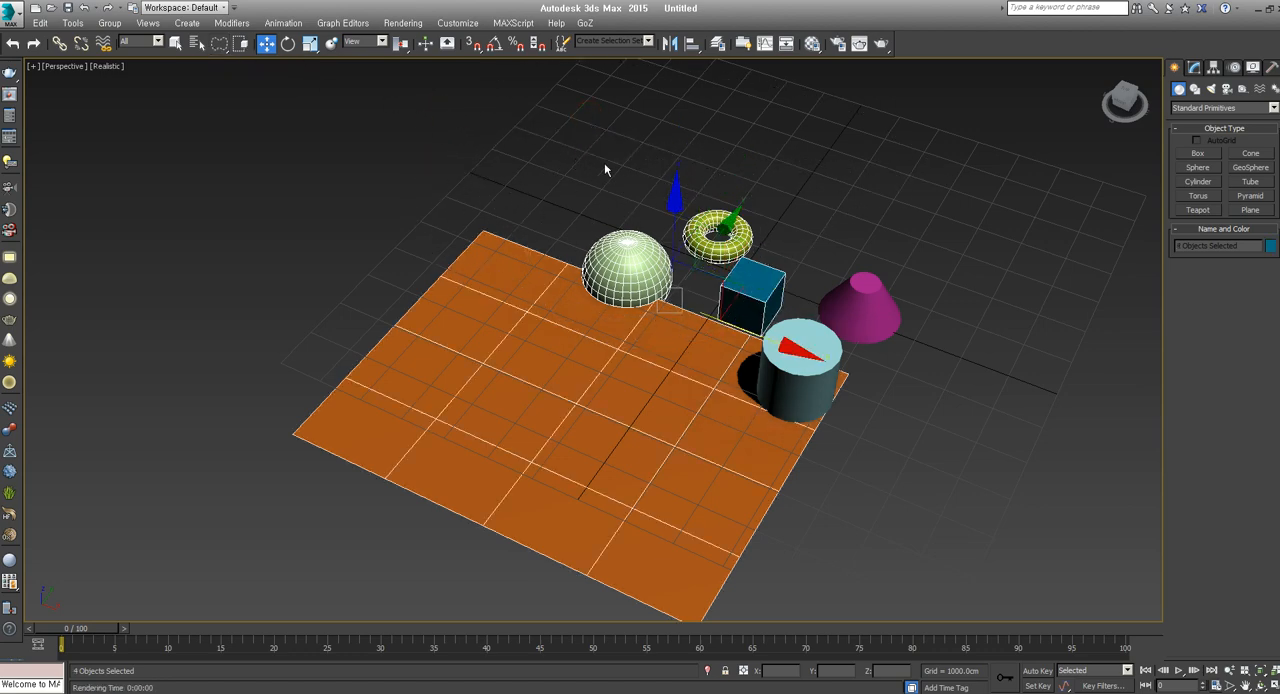
Lasso-select only the cone
left_click_drag(860, 420, 902, 298)
mouse_move(848, 255)
left_mouse_down()
mouse_move(788, 261)
mouse_move(784, 284)
left_mouse_up()
mouse_move(919, 273)
left_mouse_down()
mouse_move(819, 198)
mouse_move(905, 278)
left_mouse_up()
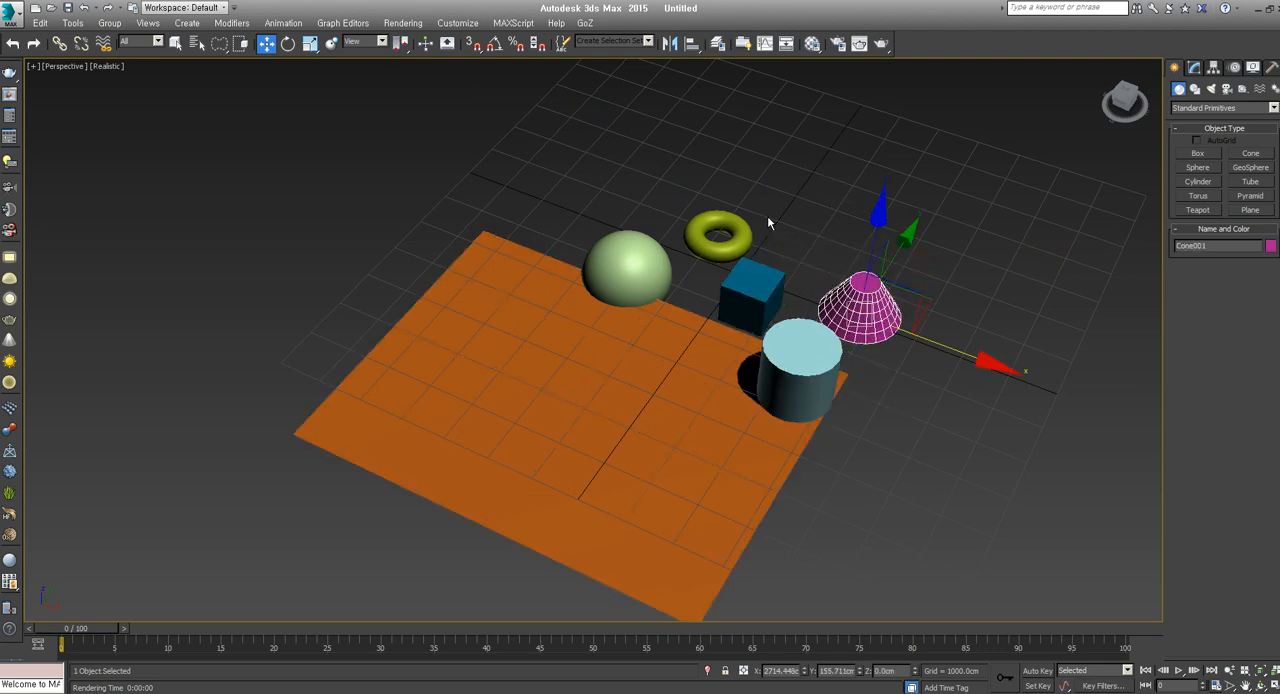
Lasso-select the cylinder and the plane together, look at them from other angles and clear the selection
left_click_drag(635, 346, 537, 96)
mouse_move(745, 235)
left_mouse_down()
mouse_move(747, 288)
mouse_move(889, 266)
left_mouse_up()
left_click_drag(863, 337, 843, 335)
mouse_move(845, 365)
middle_mouse_down("alt")
mouse_move(863, 459)
mouse_move(882, 478)
middle_mouse_up("alt")
left_click_drag(934, 461, 785, 390)
middle_click_drag(740, 445, 695, 390)
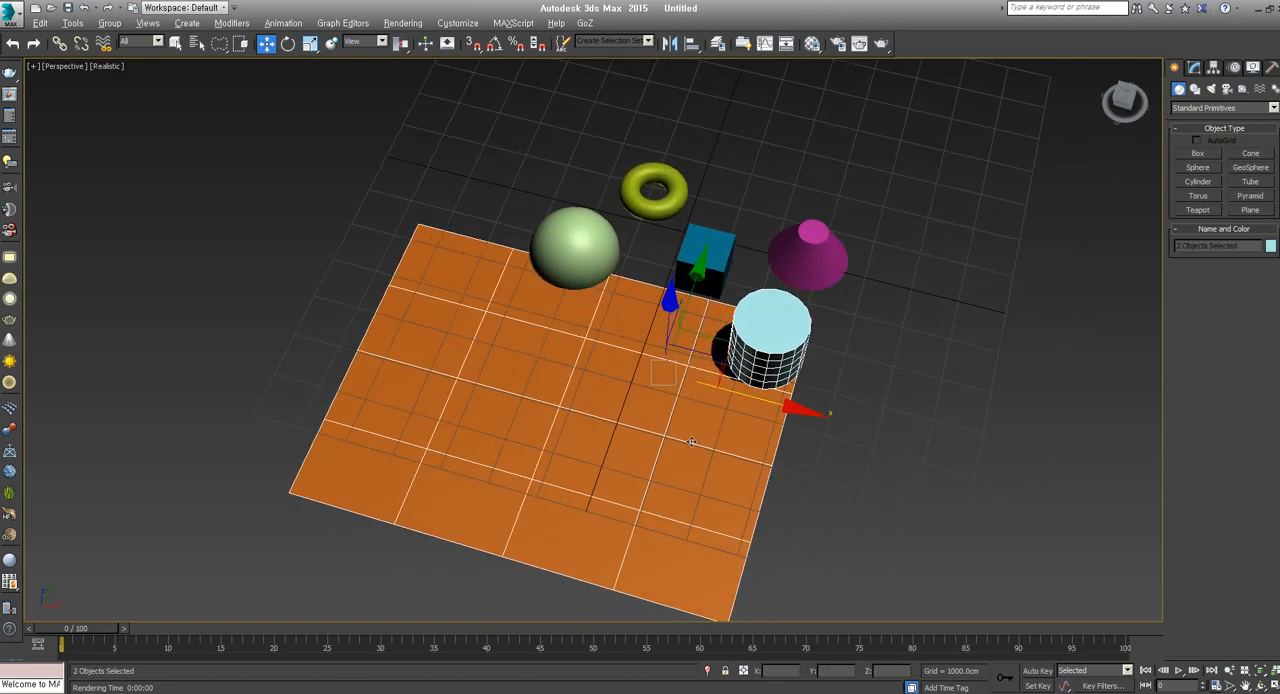
middle_click_drag(691, 443, 676, 423, "alt")
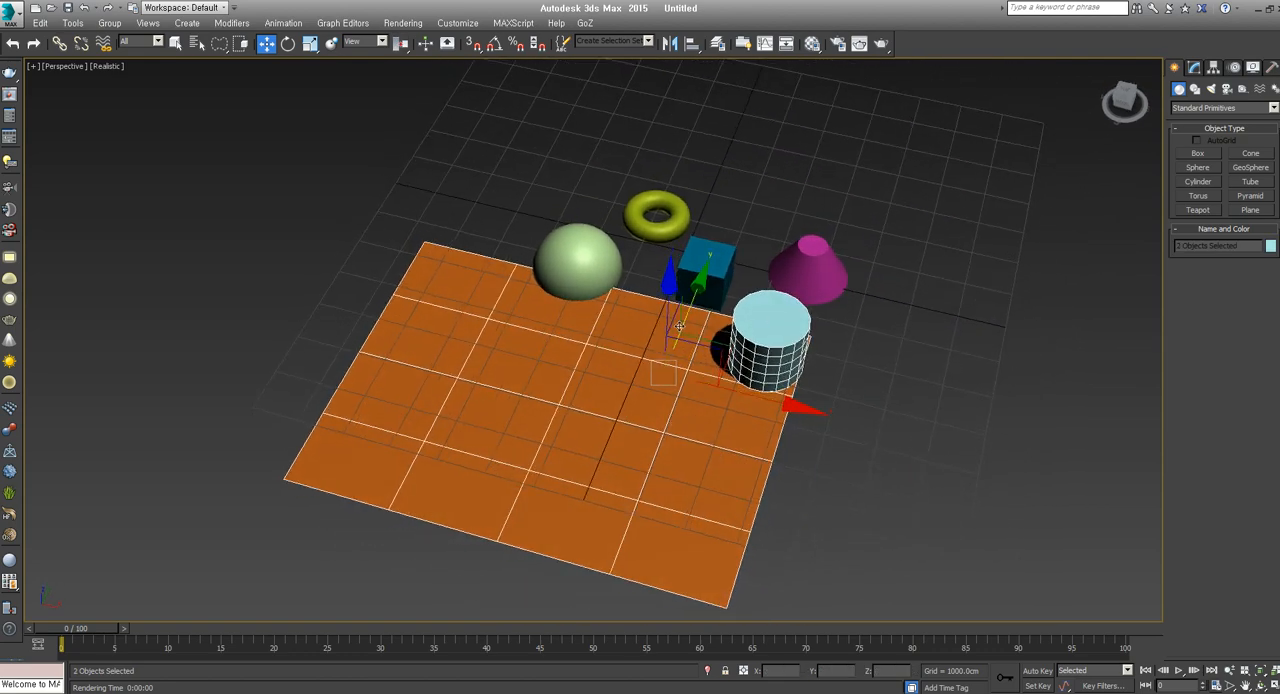
middle_click_drag(650, 323, 738, 358, "alt")
scroll(738, 366, "down", 3)
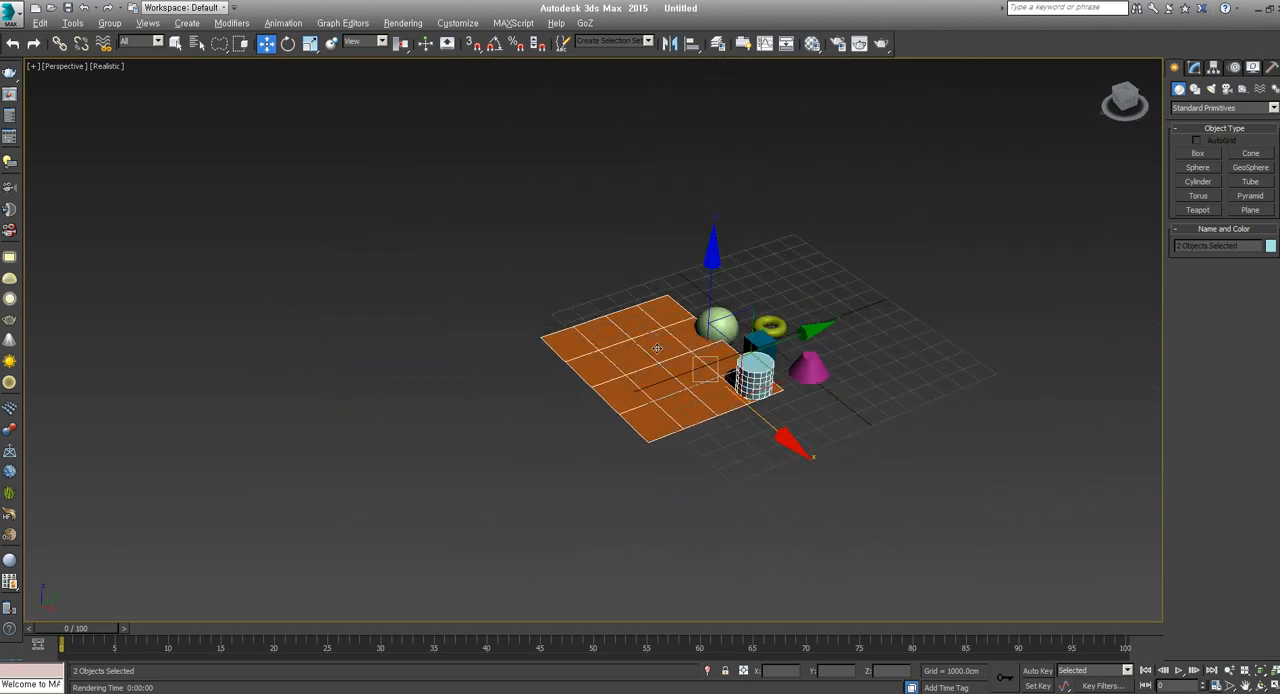
scroll(657, 349, "up", 5)
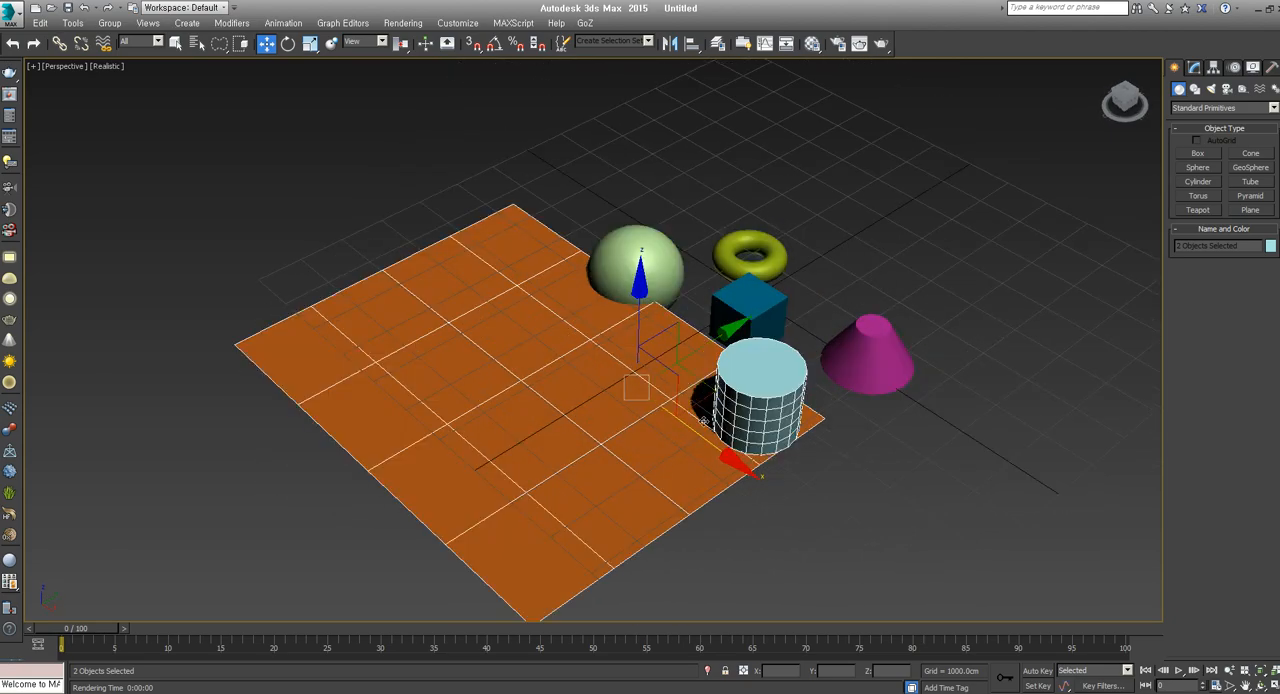
middle_click_drag(704, 422, 897, 318, "alt")
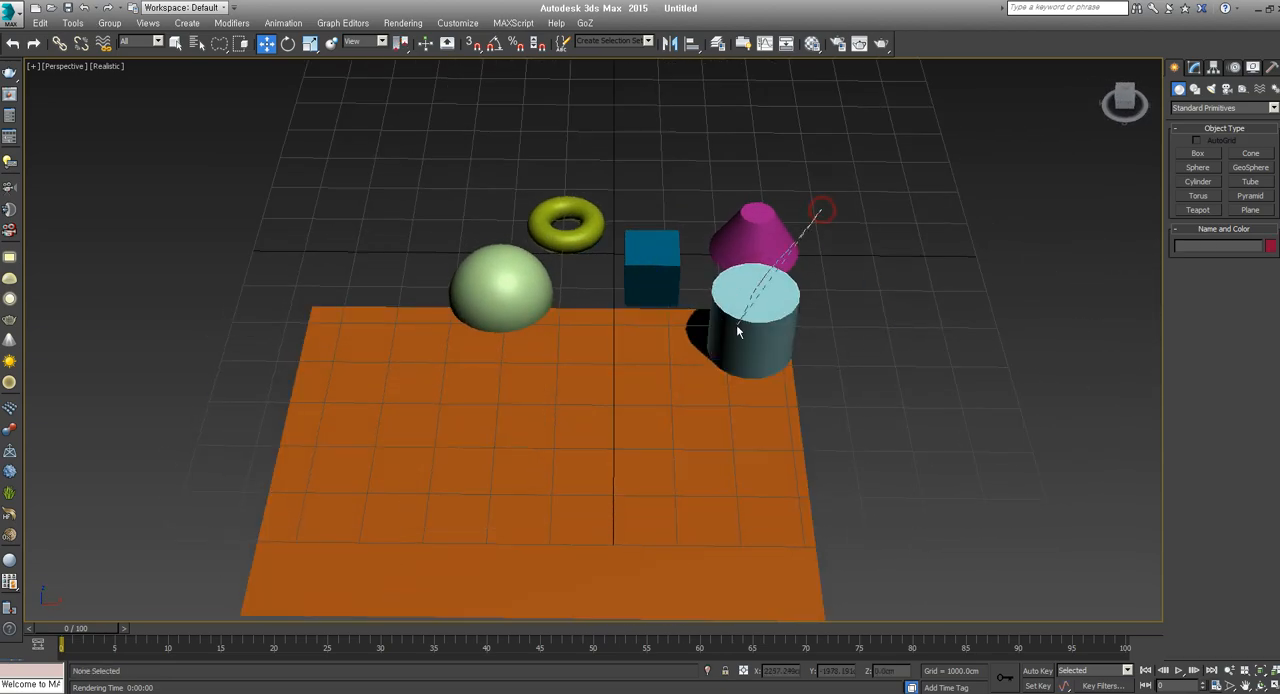
left_click(770, 228, "ctrl")
Switch to the paint selection region and paint-select the sphere, followed by the cylinder on its own
left_click_drag(221, 47, 221, 149)
left_click(541, 302)
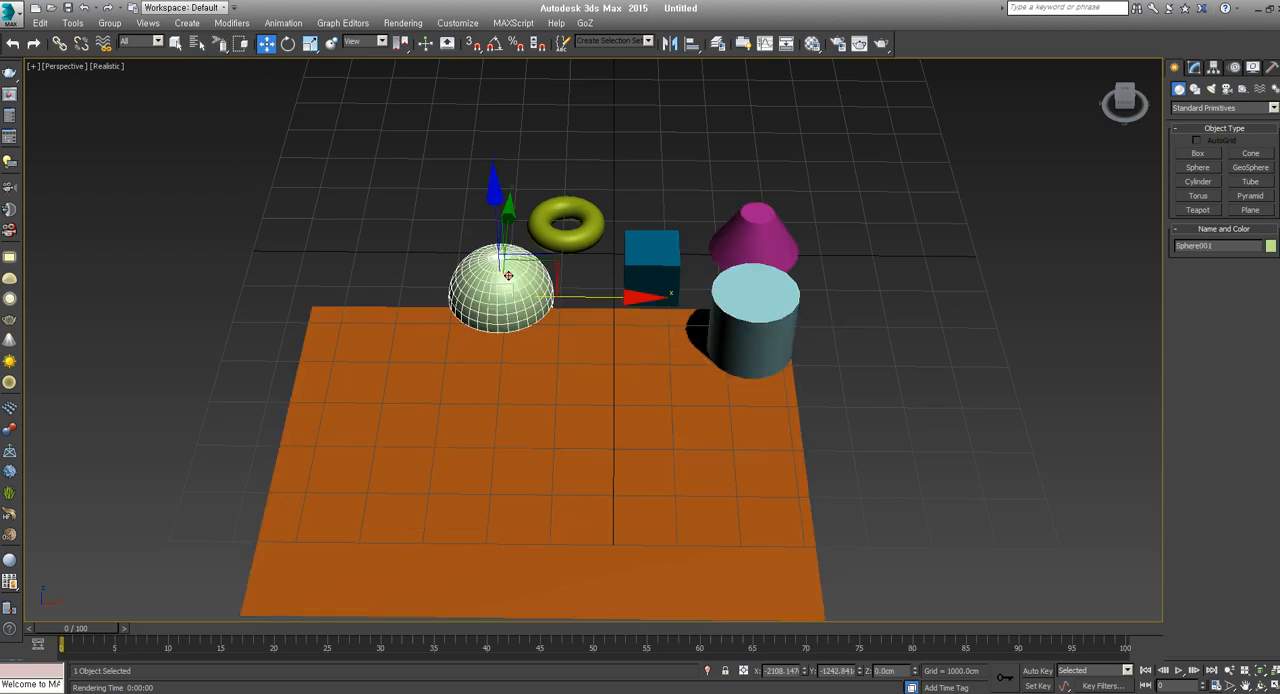
mouse_move(541, 302)
left_mouse_down()
mouse_move(629, 300)
mouse_move(518, 302)
mouse_move(539, 302)
left_mouse_up()
mouse_move(726, 346)
left_mouse_down()
mouse_move(708, 348)
mouse_move(763, 350)
mouse_move(725, 350)
left_mouse_up()
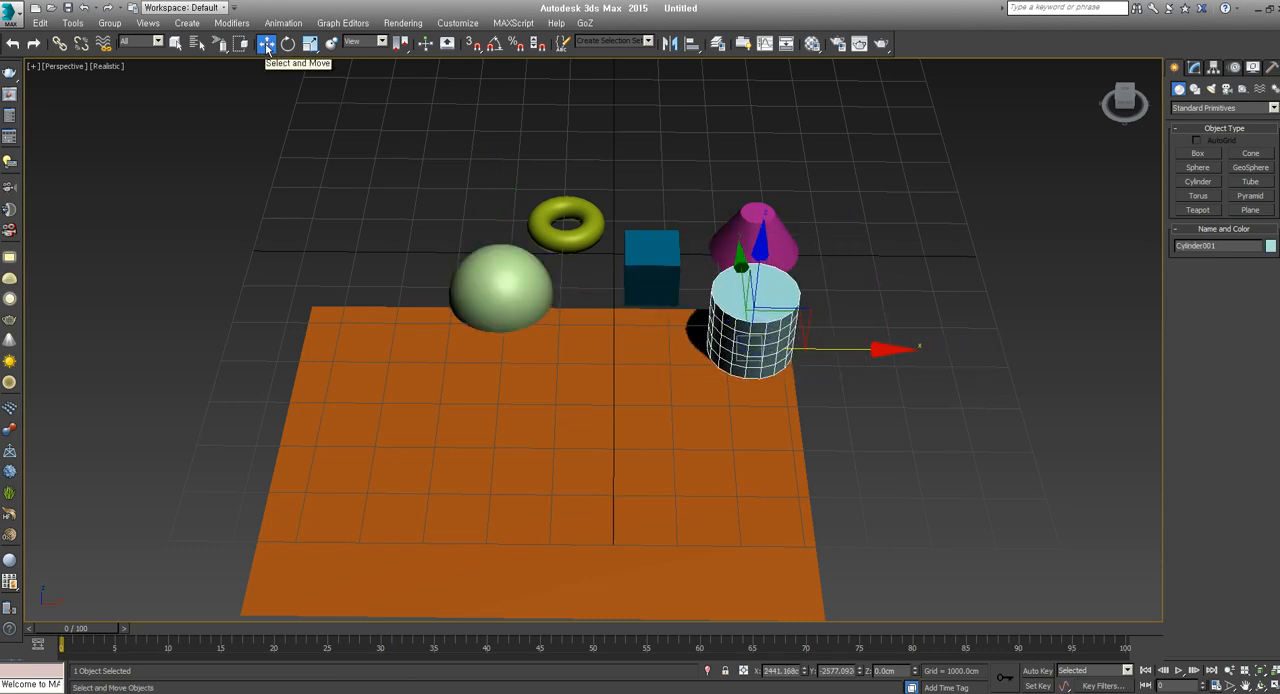
Activate the Select Object tool, paint-select all six primitives in one stroke starting from the sphere, and clear the selection
left_click(176, 45)
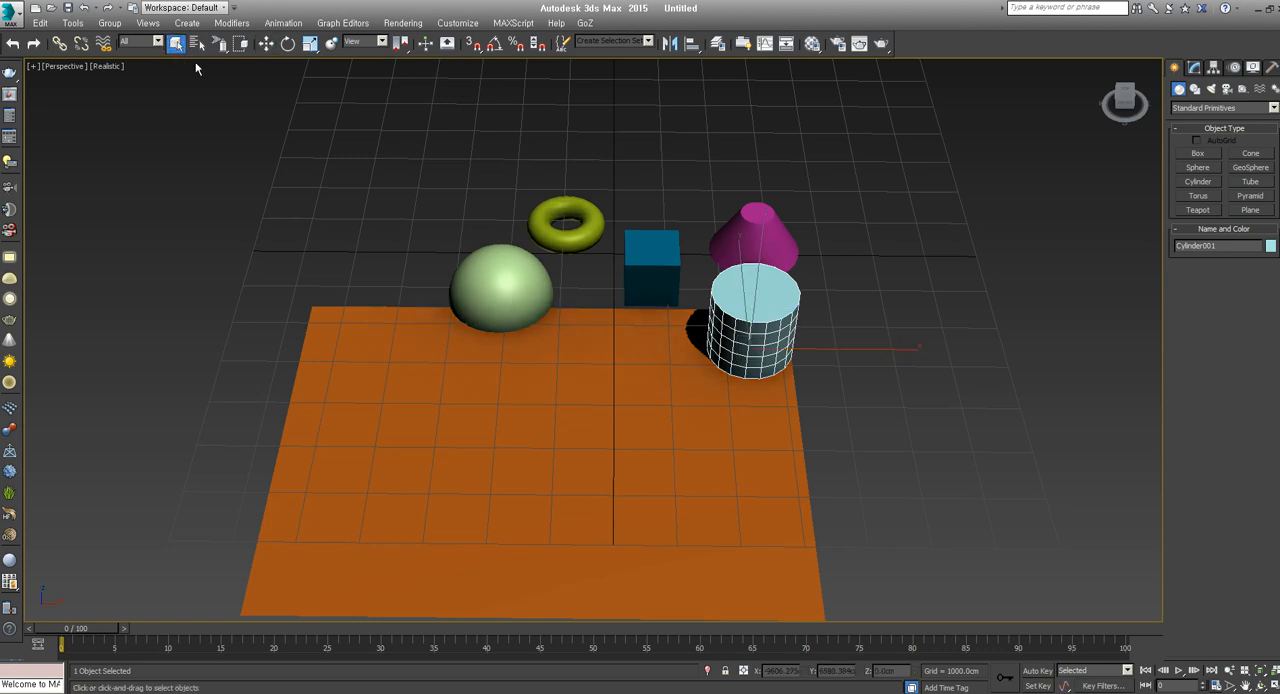
left_click(493, 273)
left_click(652, 432, "ctrl")
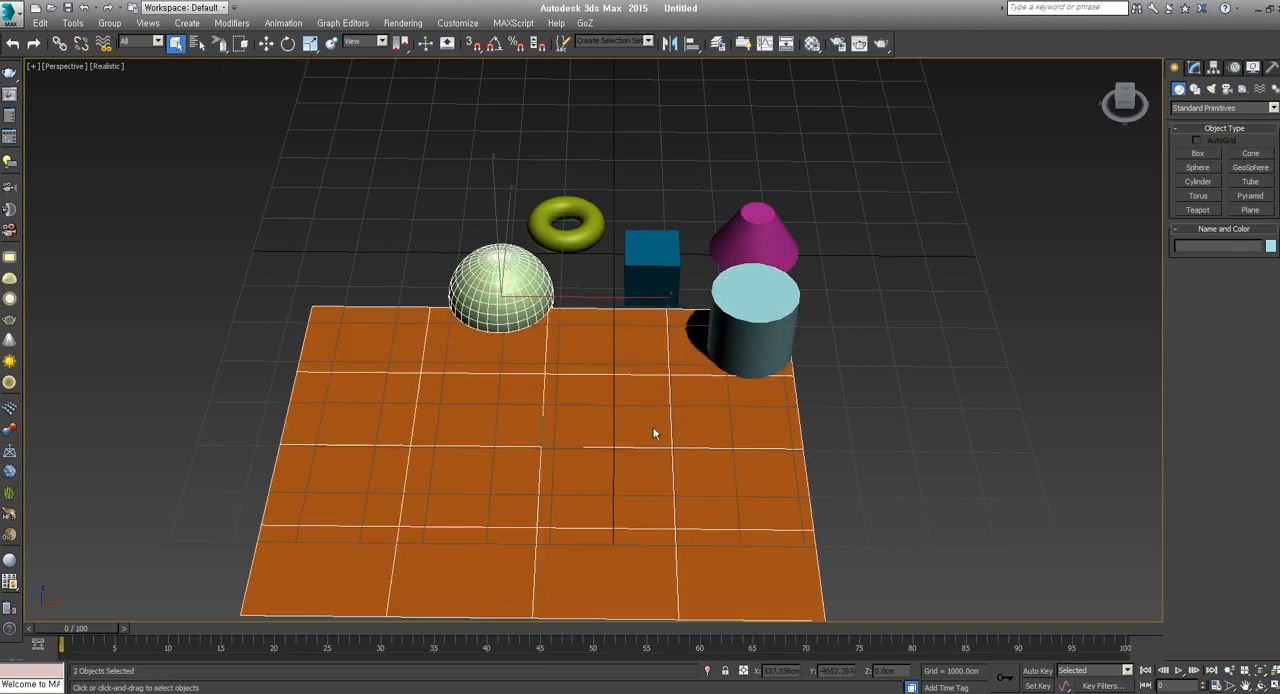
left_click(752, 325, "ctrl")
left_click(756, 240, "ctrl")
left_click(652, 236, "ctrl")
left_click(579, 235, "ctrl")
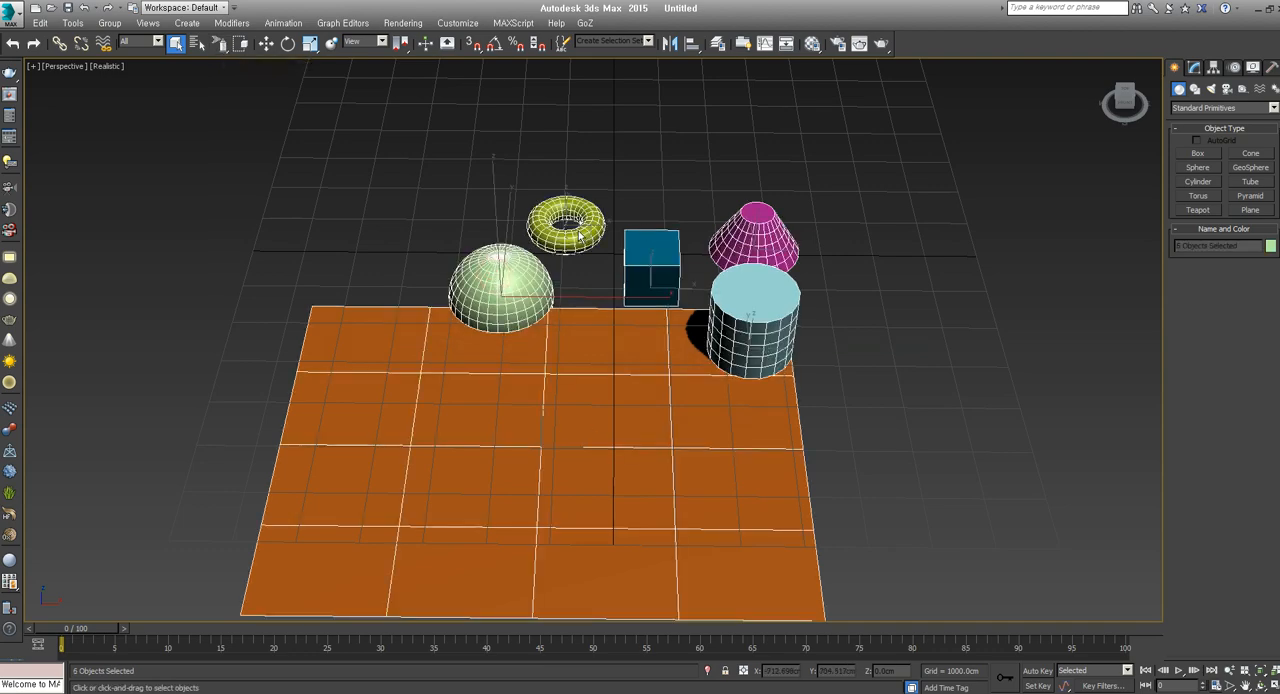
left_click(829, 235)
Paint-select the cylinder, plane and box, adding the cone, torus and sphere in the same stroke
scroll(825, 326, "up", 5)
mouse_move(737, 309)
left_mouse_down()
mouse_move(624, 401)
mouse_move(471, 271)
mouse_move(455, 225)
mouse_move(465, 228)
left_mouse_up()
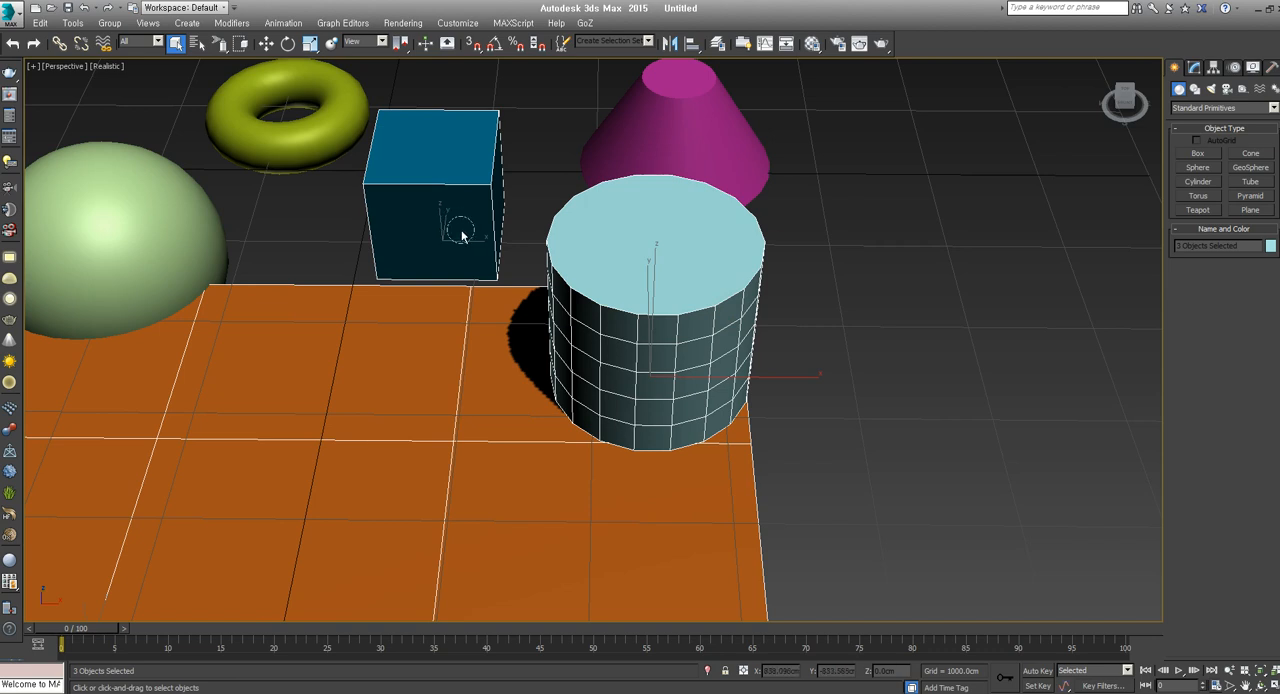
left_click(626, 147, "ctrl")
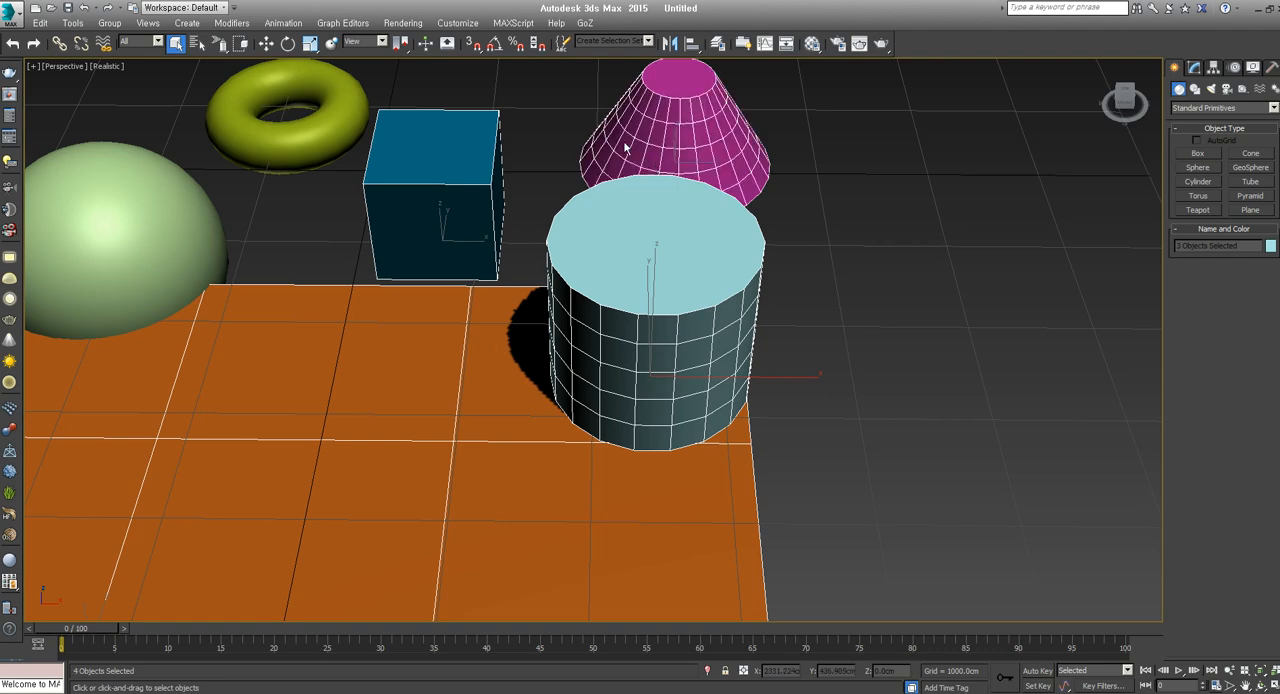
left_click(336, 133, "ctrl")
left_click(180, 257, "ctrl")
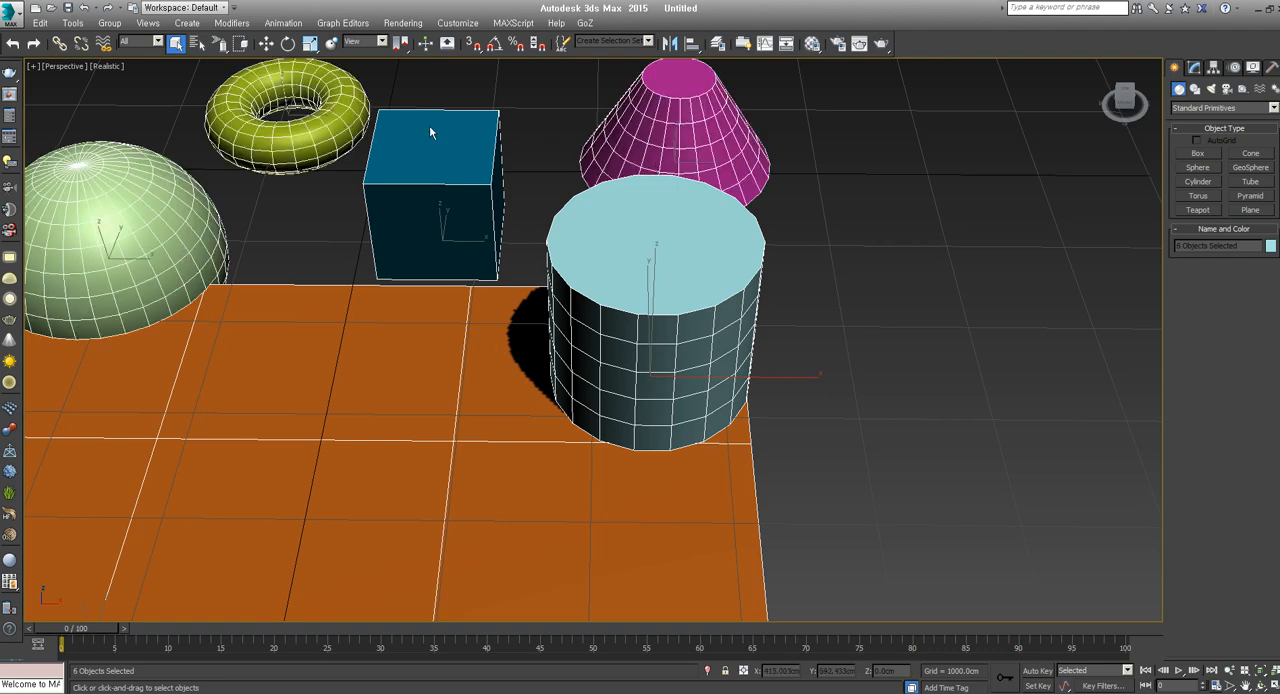
Paint a new selection over the cylinder, cone, plane and box, and clear it
mouse_move(459, 308)
left_mouse_down("alt")
mouse_move(206, 162)
mouse_move(646, 220)
mouse_move(584, 341)
left_mouse_up("alt")
left_click(584, 341, "ctrl")
left_click(689, 127, "ctrl")
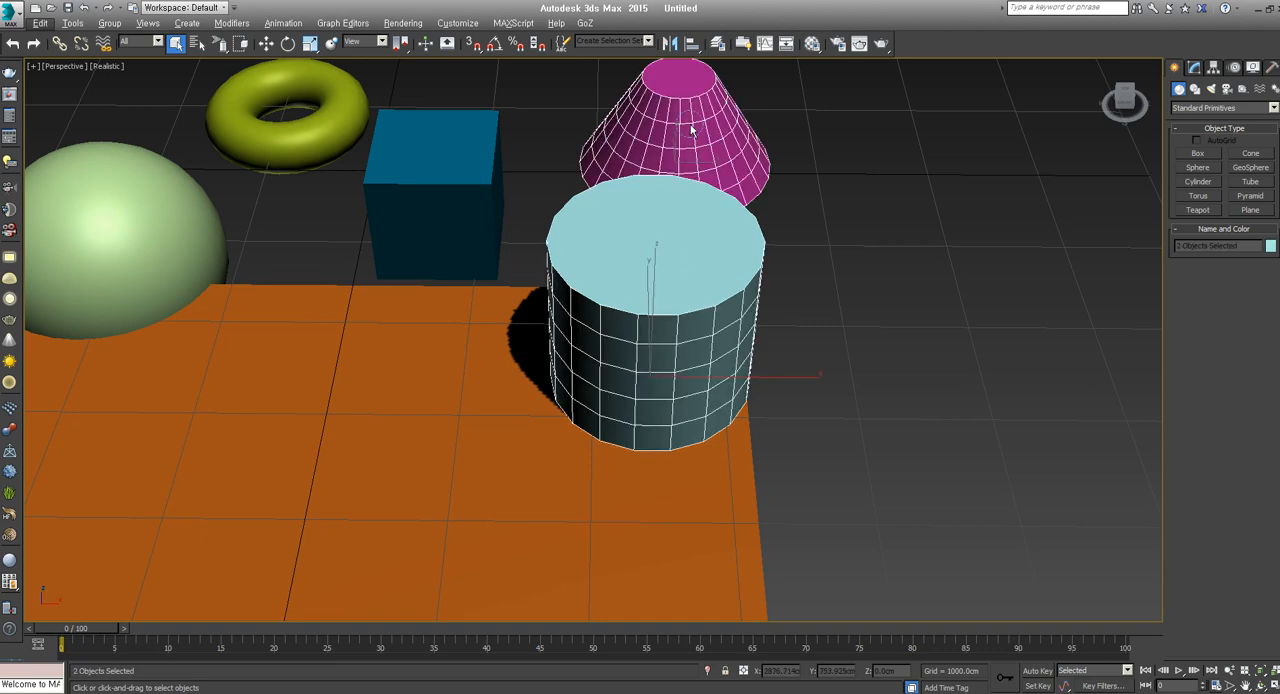
left_click(582, 369, "ctrl")
left_click(443, 256, "ctrl")
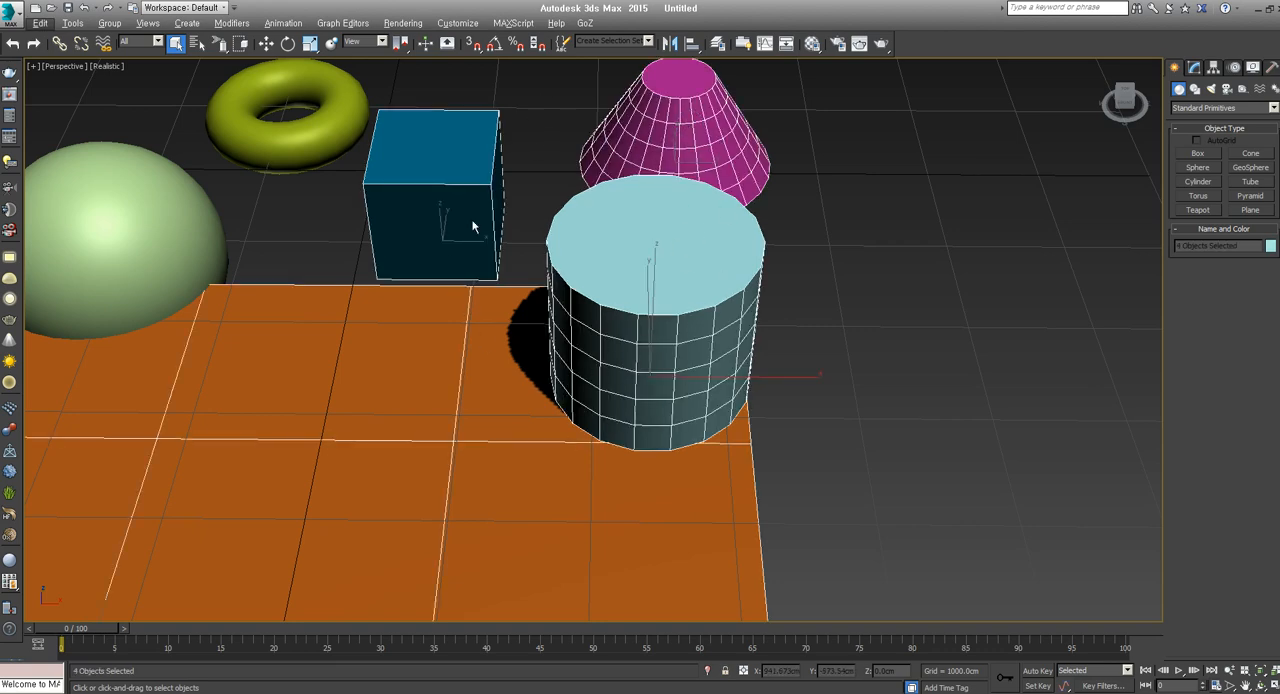
mouse_move(683, 340)
left_mouse_down("alt")
mouse_move(486, 252)
mouse_move(671, 168)
left_mouse_up("alt")
key("z")
middle_click_drag(650, 343, 617, 298, "alt")
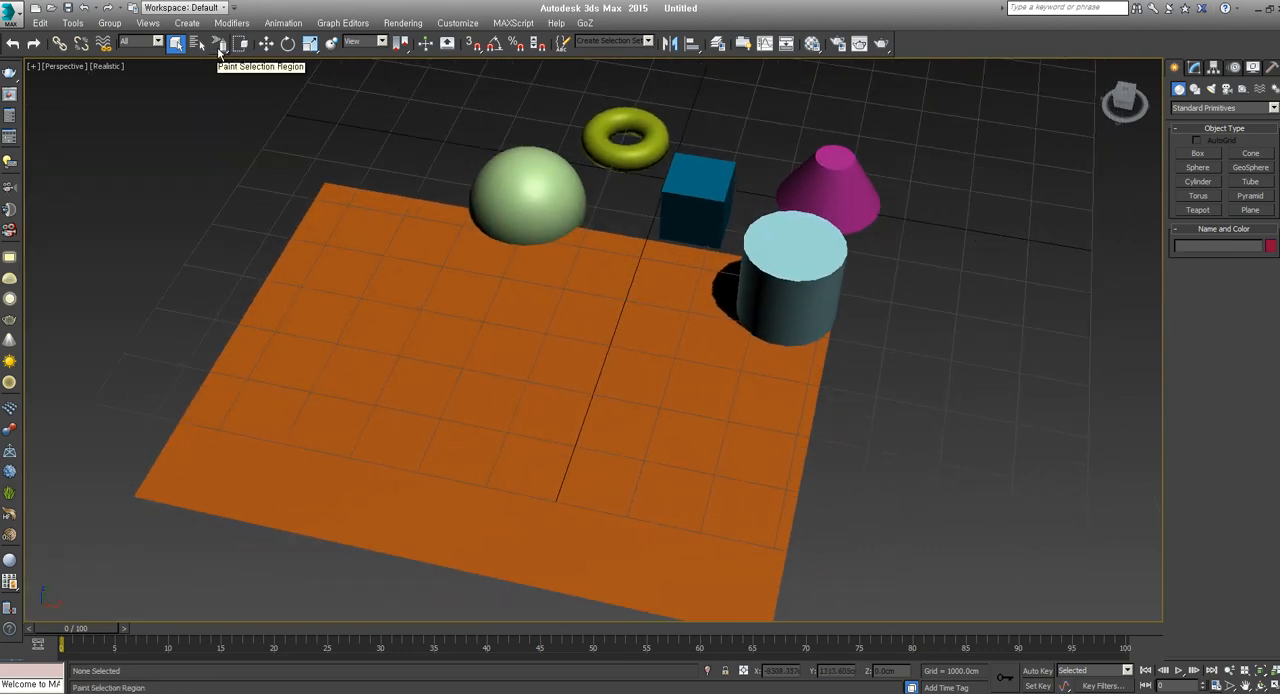
Switch back to the rectangular selection region and select the sphere, torus, box, cone, cylinder and plane one at a time in crossing mode
left_click_drag(220, 43, 222, 70)
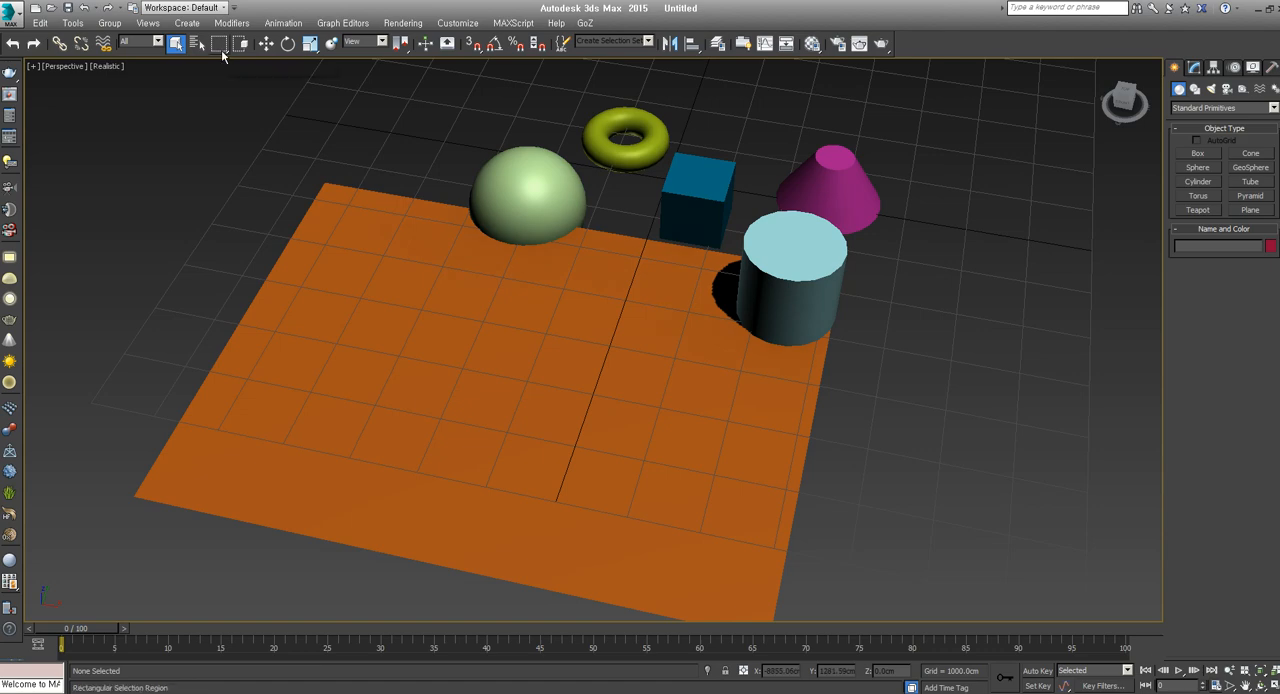
middle_click_drag(432, 198, 459, 178, "alt")
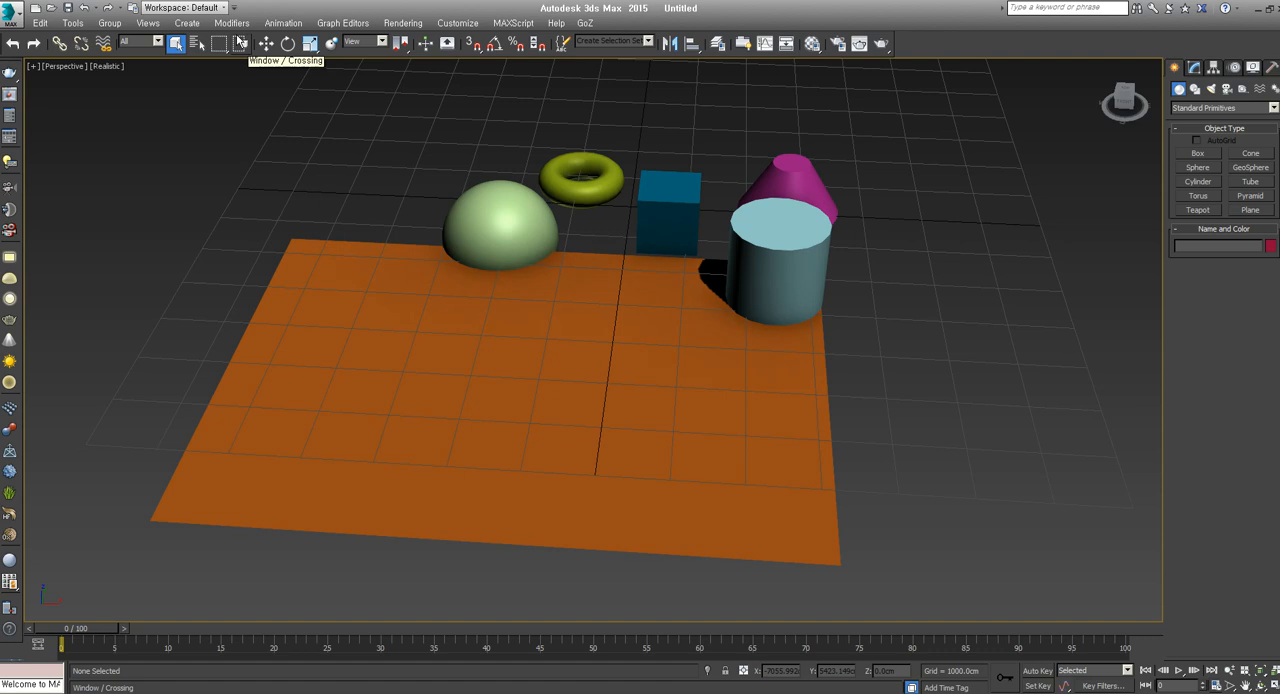
left_click(470, 200)
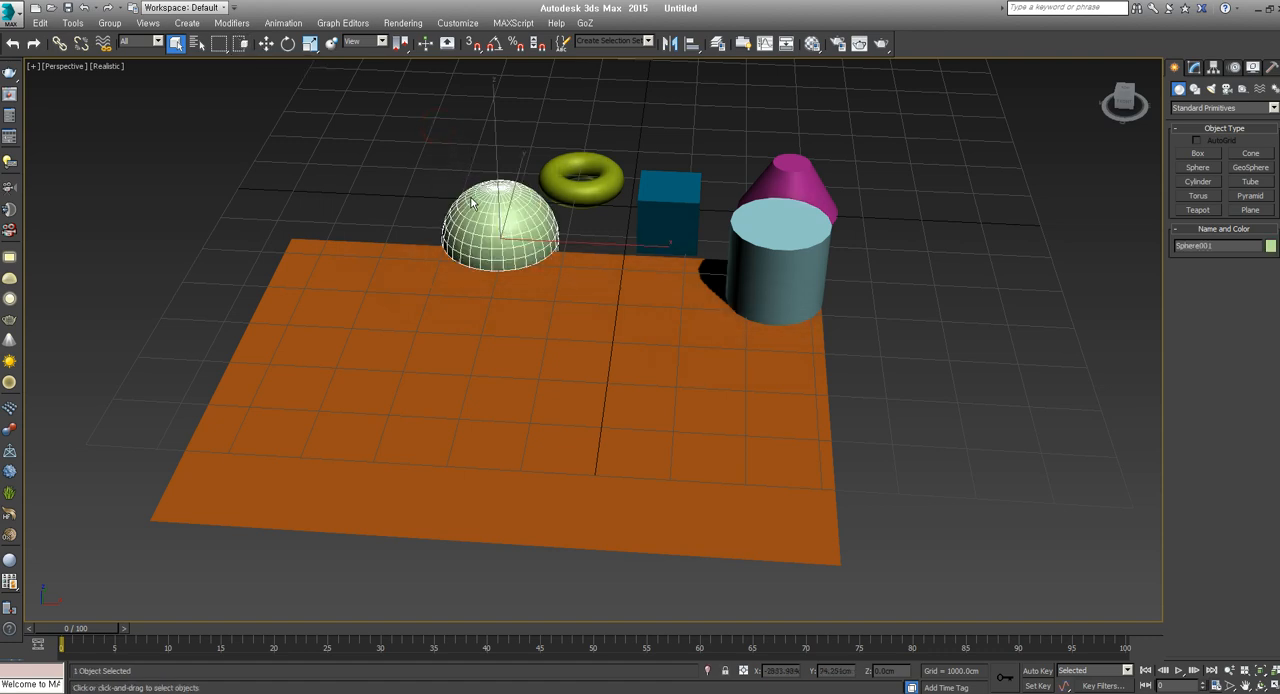
left_click(579, 176)
left_click(686, 196)
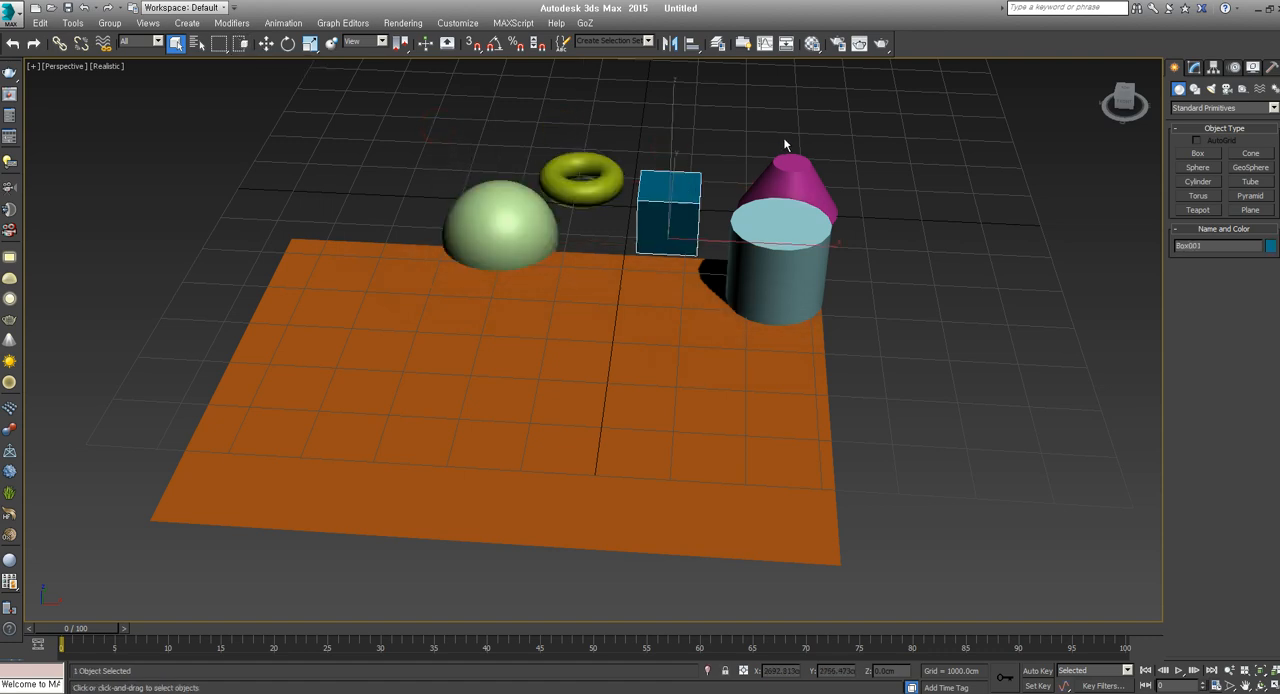
left_click(786, 150)
left_click(834, 294)
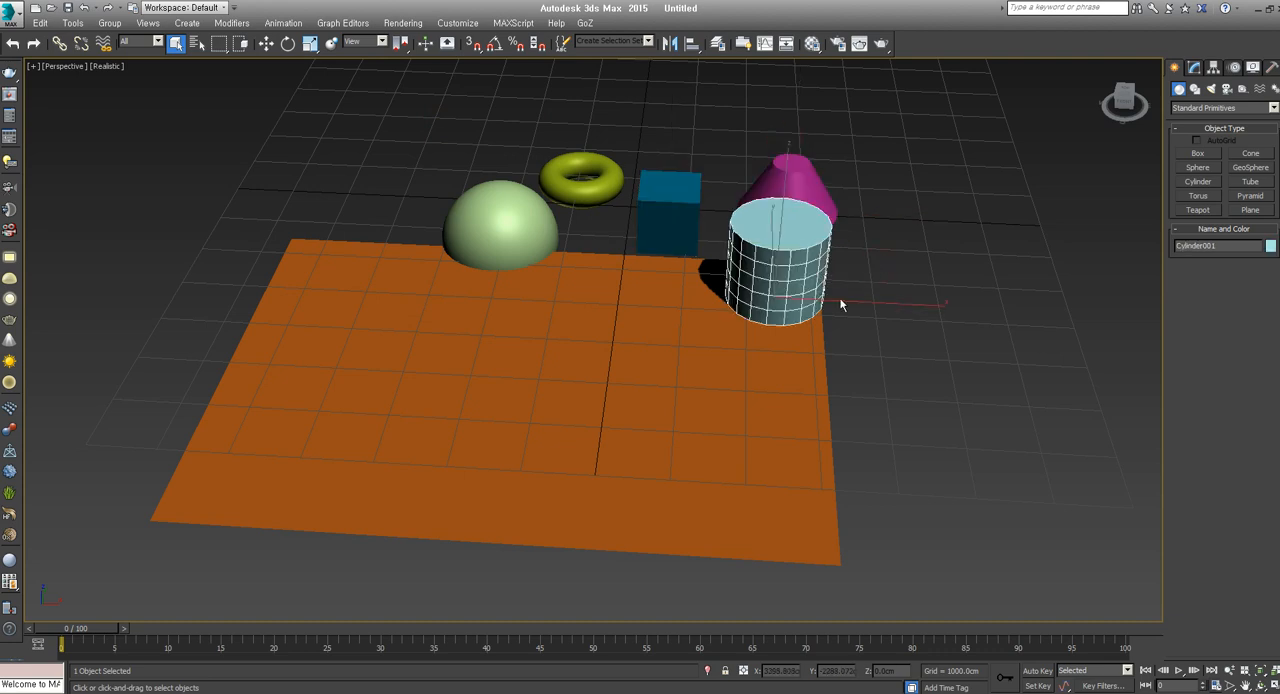
left_click_drag(818, 424, 818, 424)
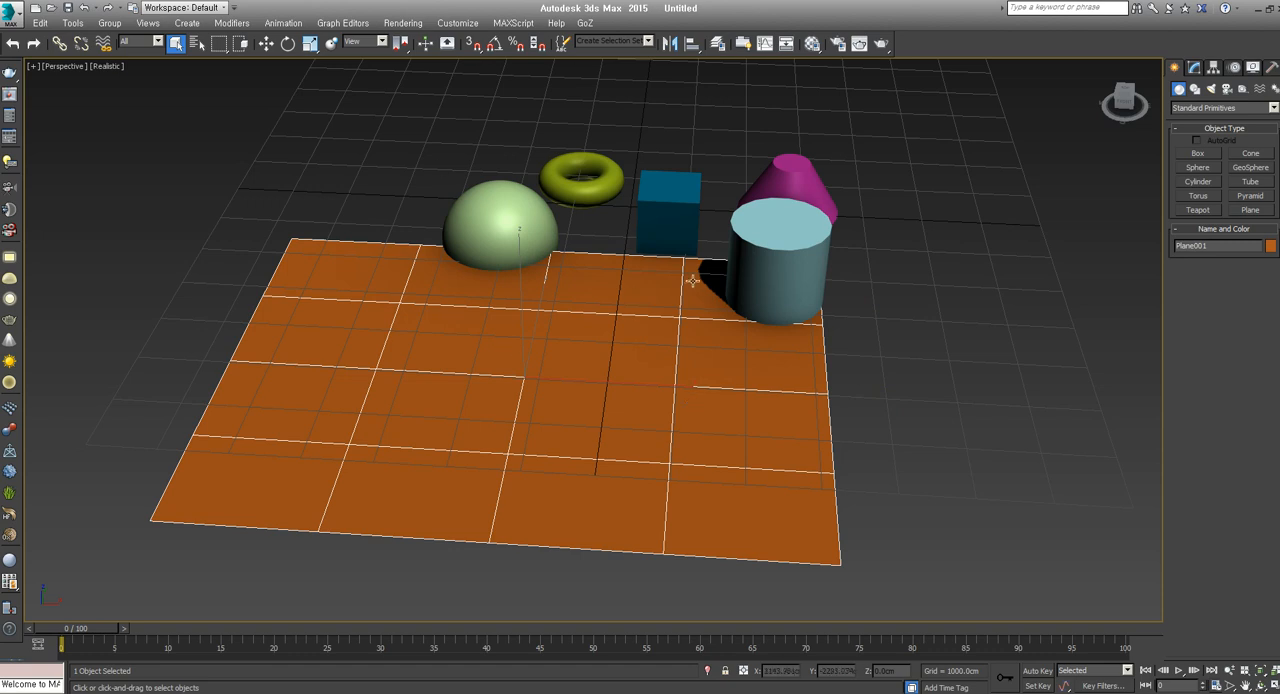
Turn on window selection mode and enclose the sphere in a selection rectangle, followed by the cone and cylinder together
left_click(240, 45)
left_click_drag(393, 163, 590, 314)
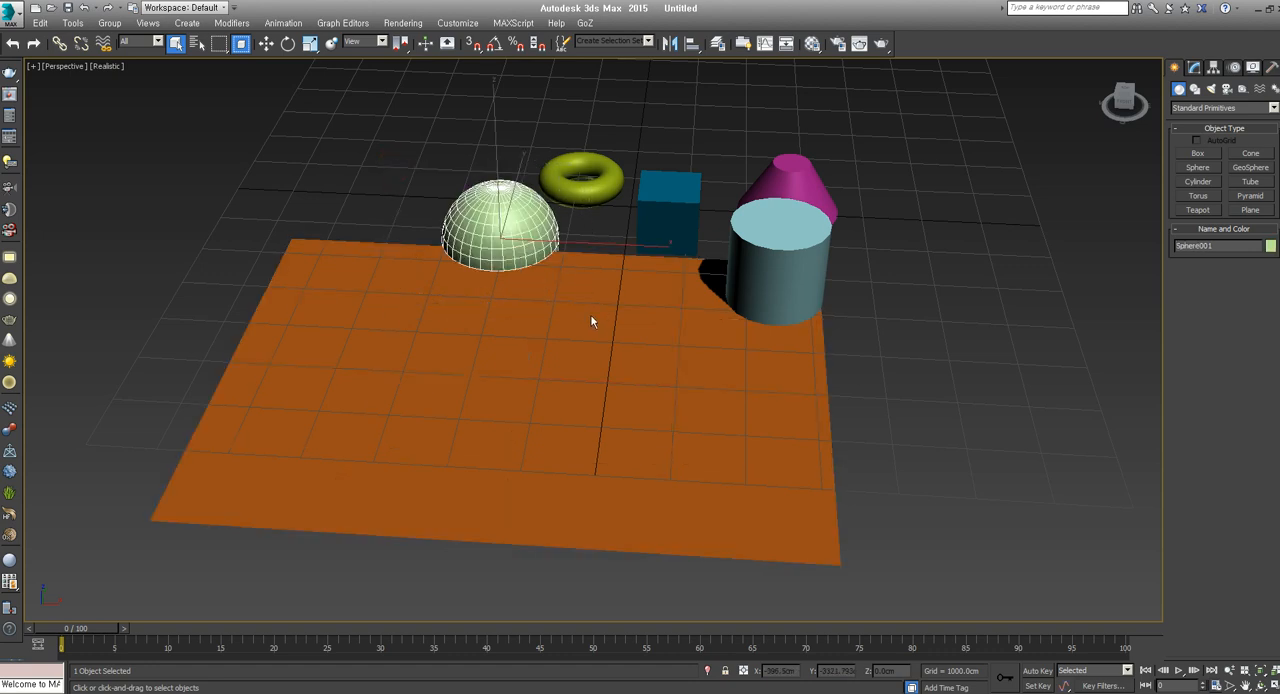
left_click_drag(909, 125, 716, 369)
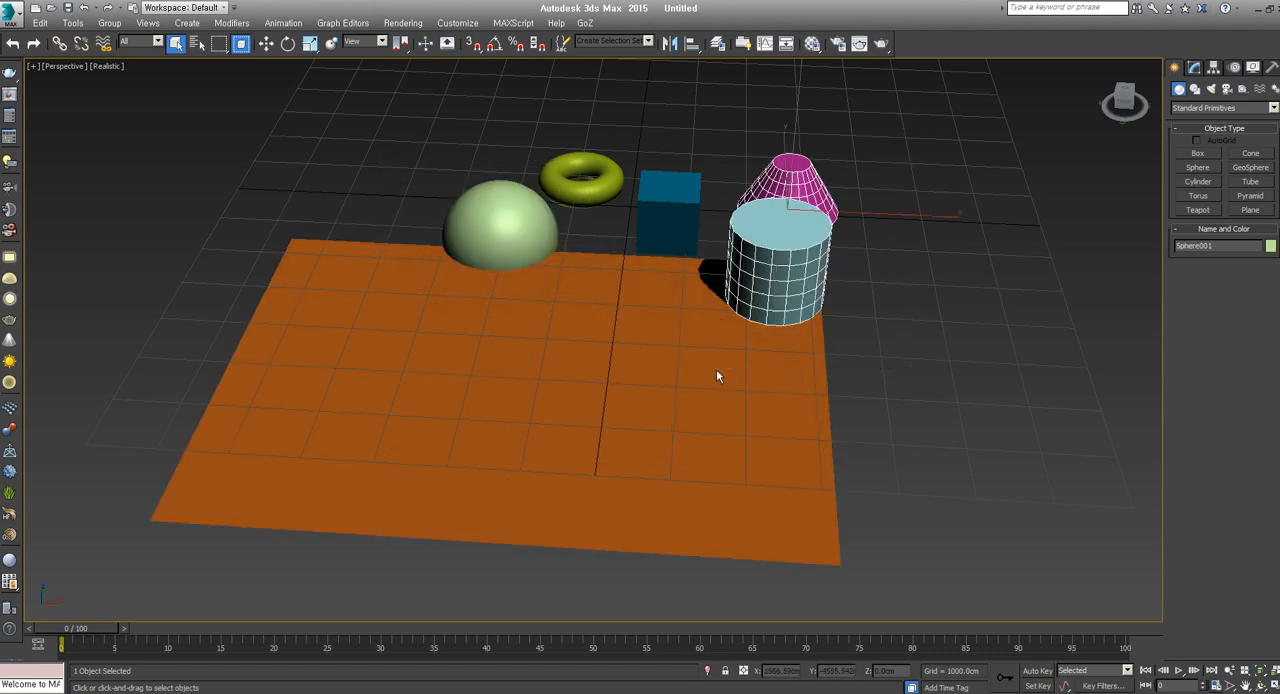
Window-select only the cylinder with rectangles that enclose it fully and the cone only partly
left_click_drag(868, 382, 720, 197)
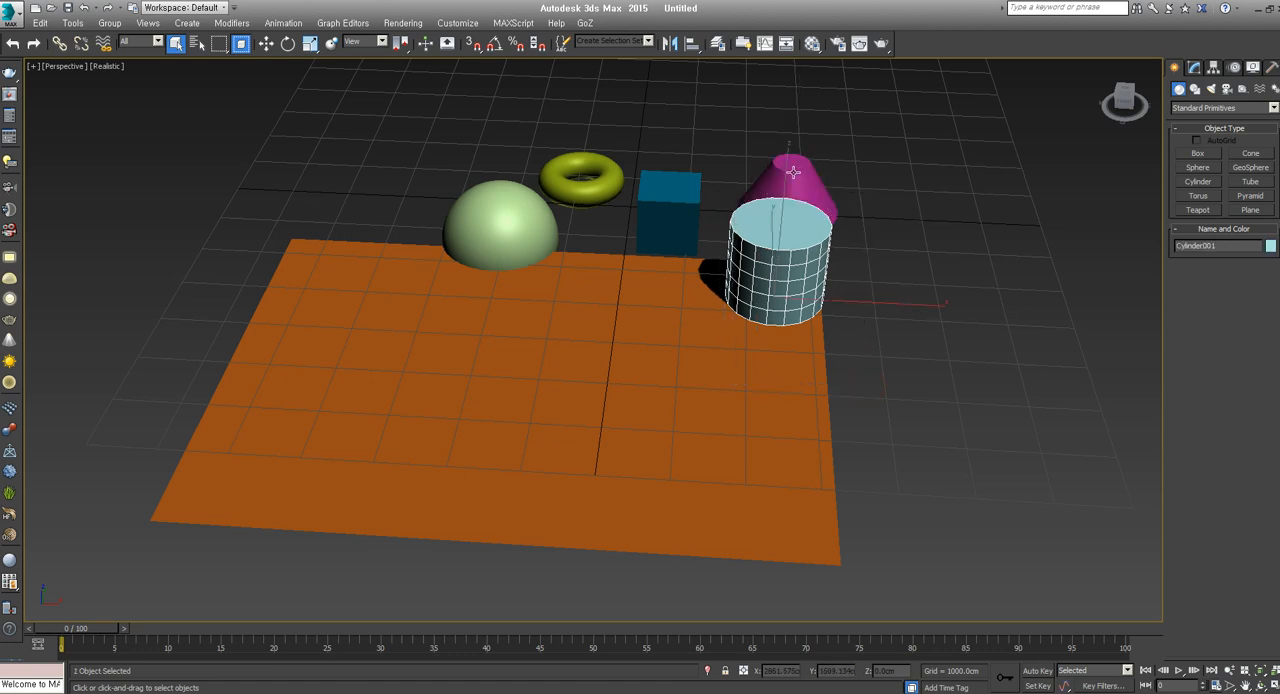
left_click_drag(870, 194, 719, 362)
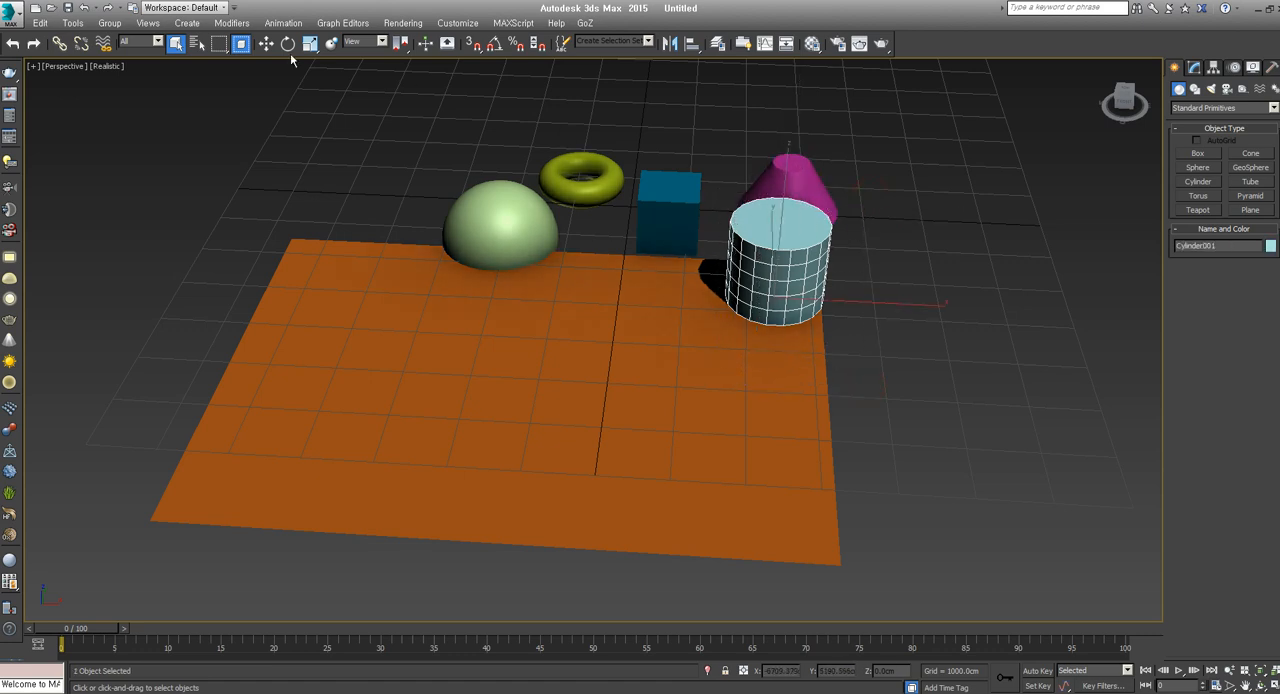
scroll(411, 189, "down", 4)
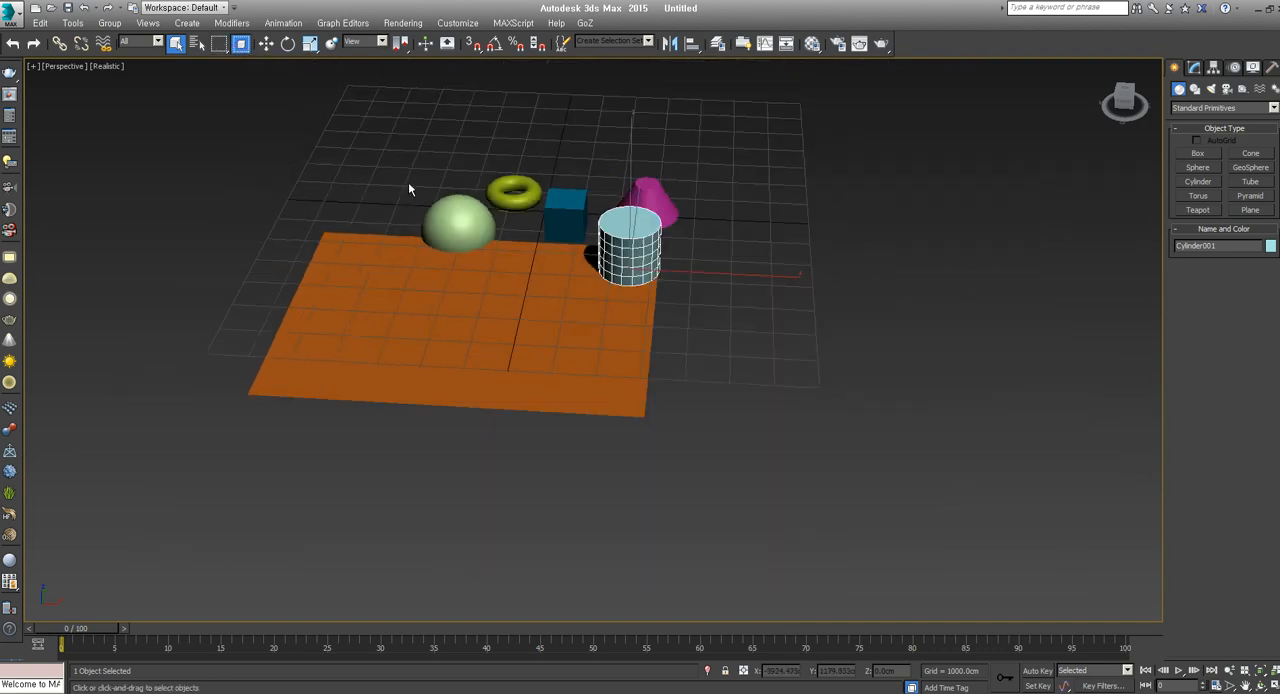
Window-select all objects except the plane, and switch to crossing mode to select all six objects with a rectangle touching the plane
scroll(534, 217, "up", 2)
left_click_drag(473, 346, 463, 340)
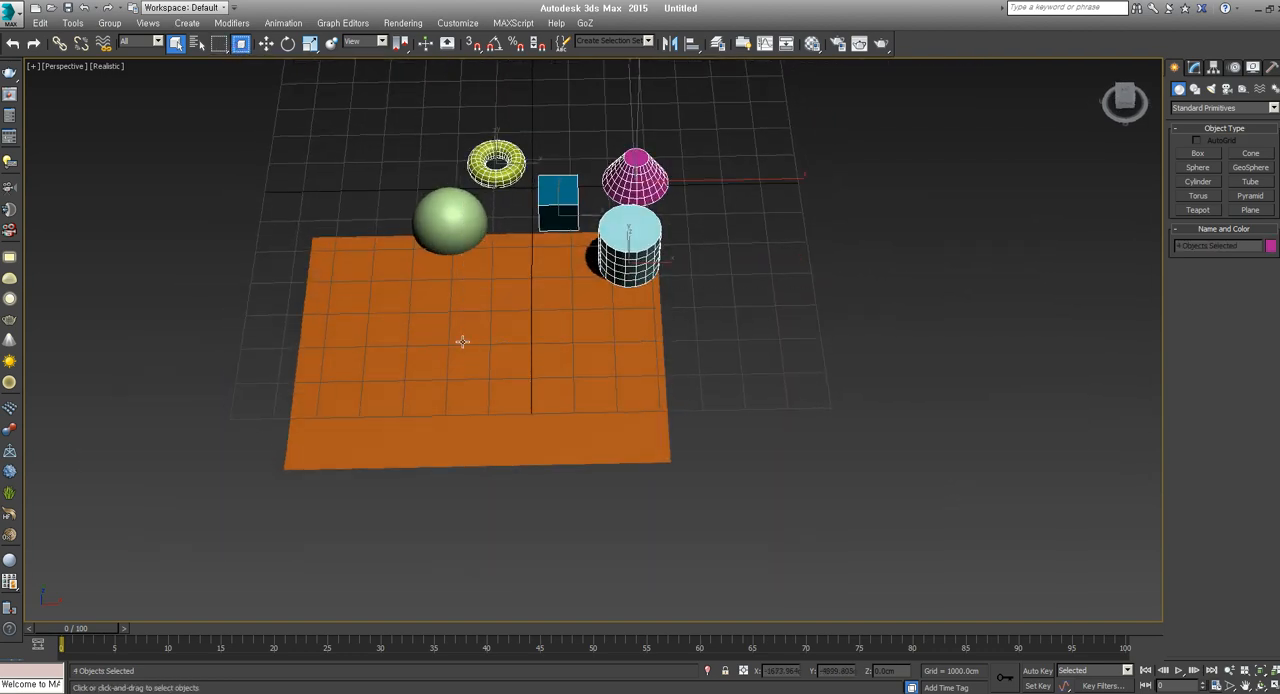
left_click_drag(765, 101, 411, 384)
left_click(242, 47)
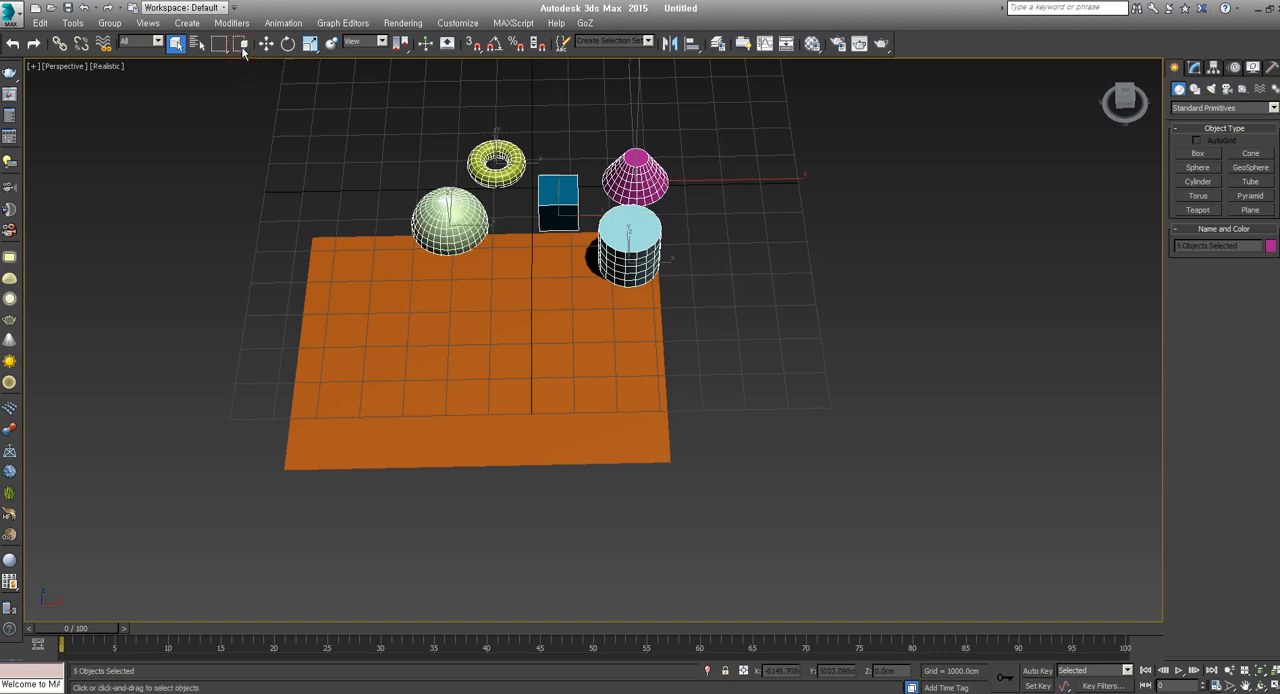
left_click_drag(758, 124, 440, 278)
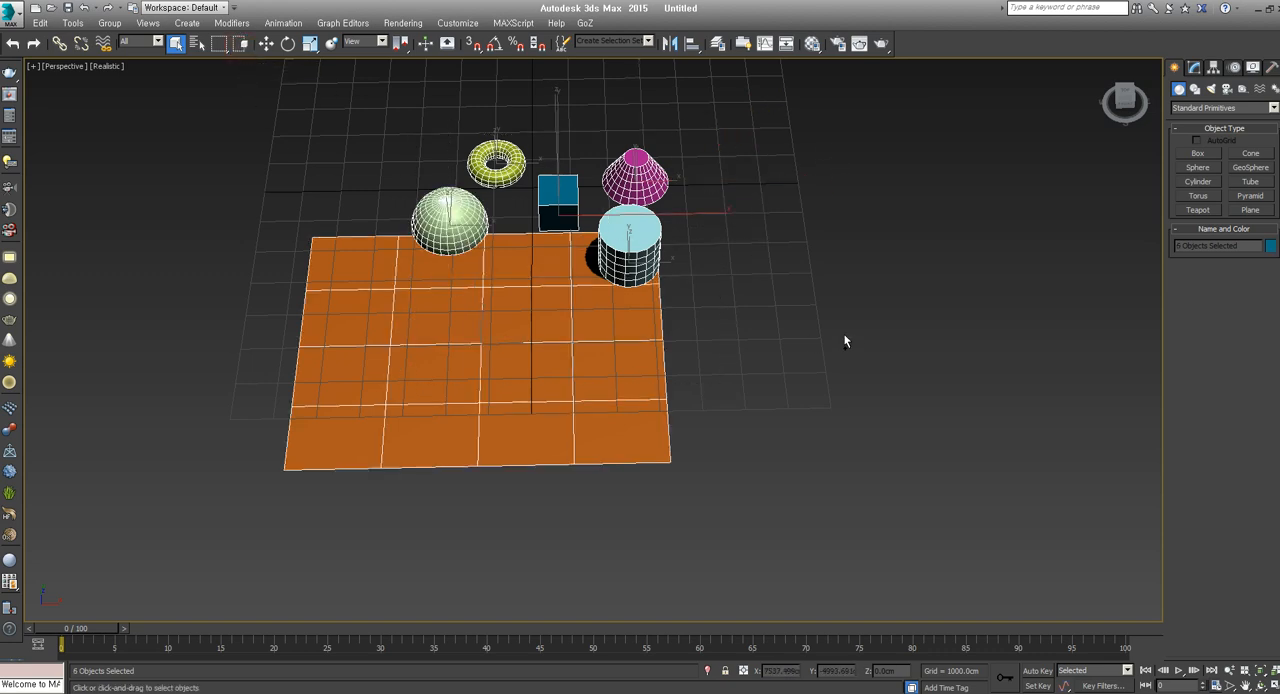
Remove the cylinder, plane, box and sphere from the selection one at a time, and deselect the torus and cone
left_click(609, 232, "alt")
left_click(582, 246, "alt")
left_click(555, 203, "alt")
left_click(443, 211, "alt")
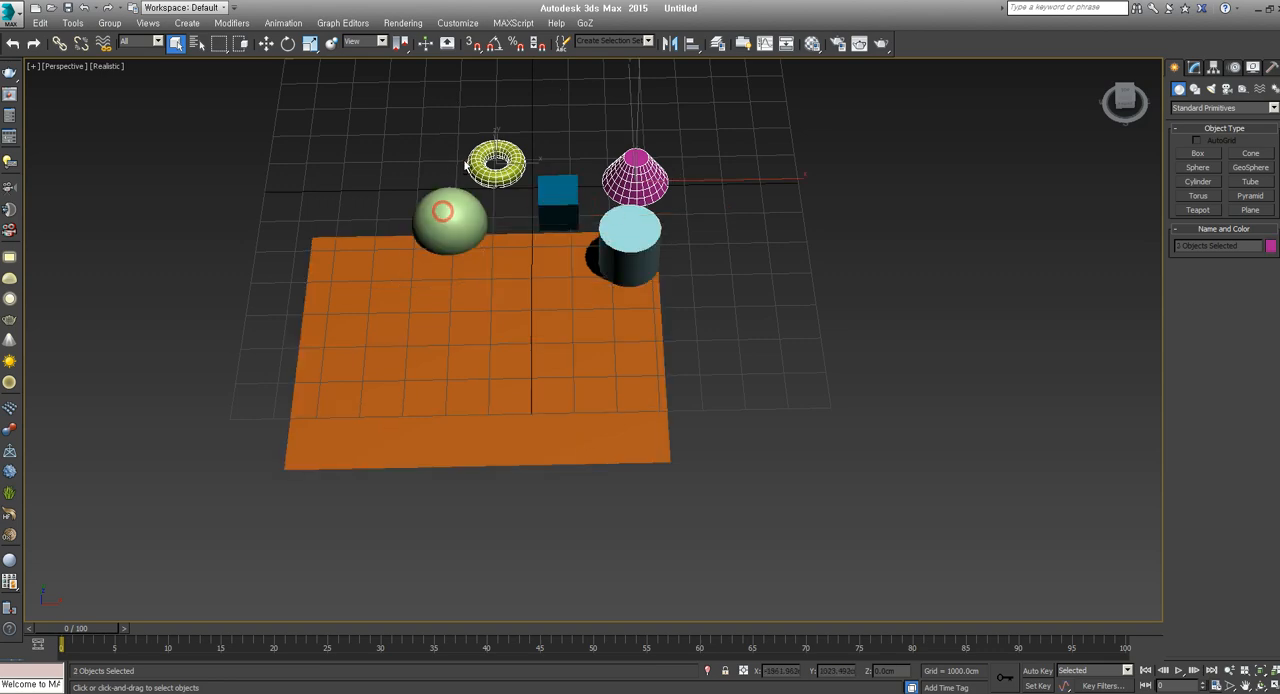
left_click_drag(763, 137, 517, 320, "alt")
middle_click_drag(626, 360, 677, 394, "alt")
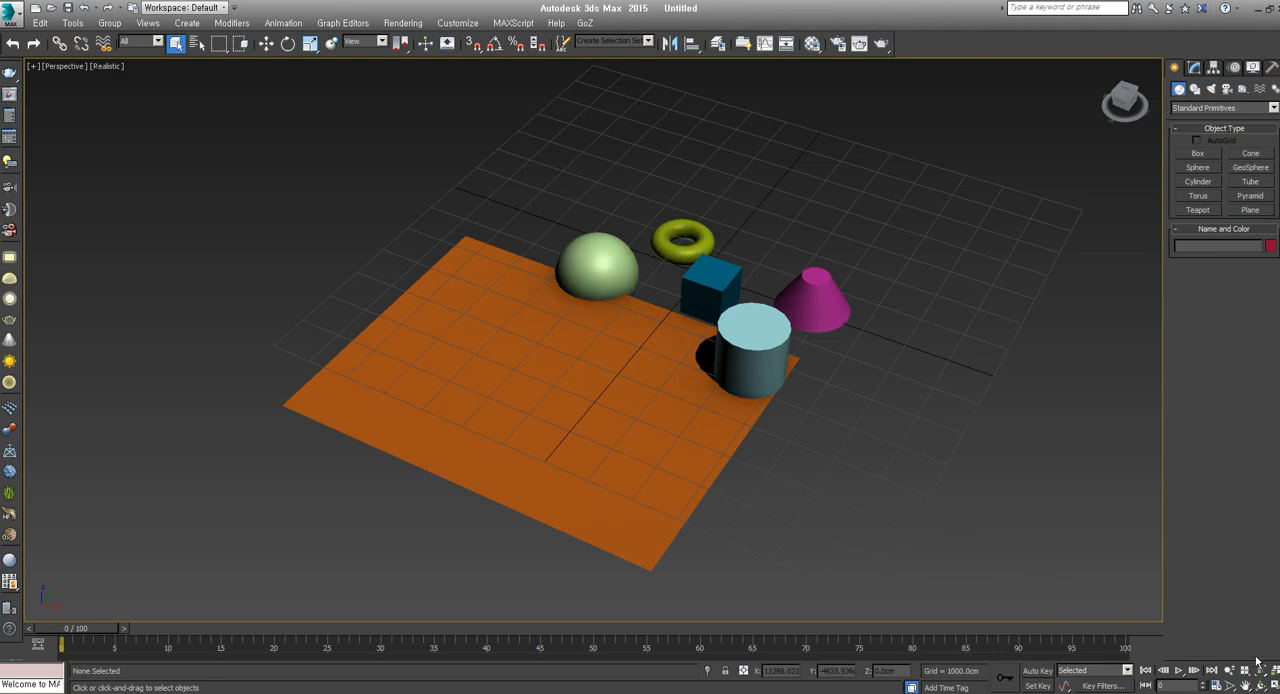
Restore the four-viewport layout and activate the Front, Top, Left and Perspective viewports in turn
left_click(1273, 686)
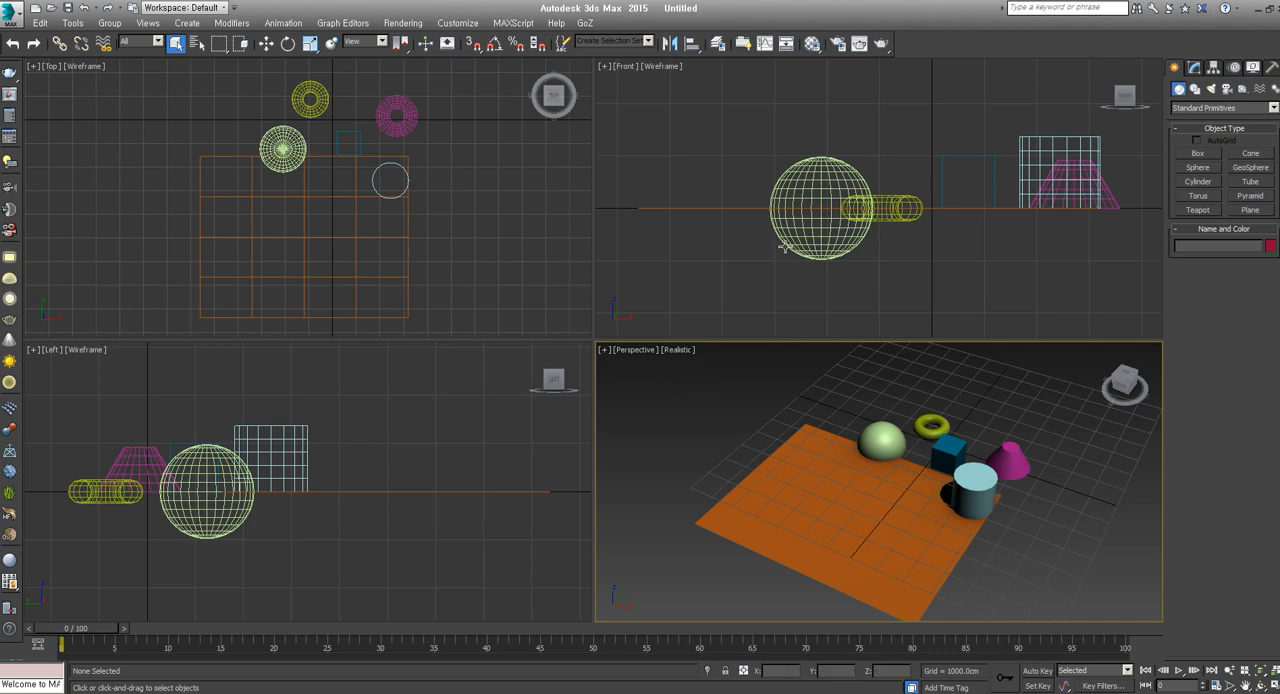
left_click(729, 101)
left_click(502, 173)
left_click(485, 412)
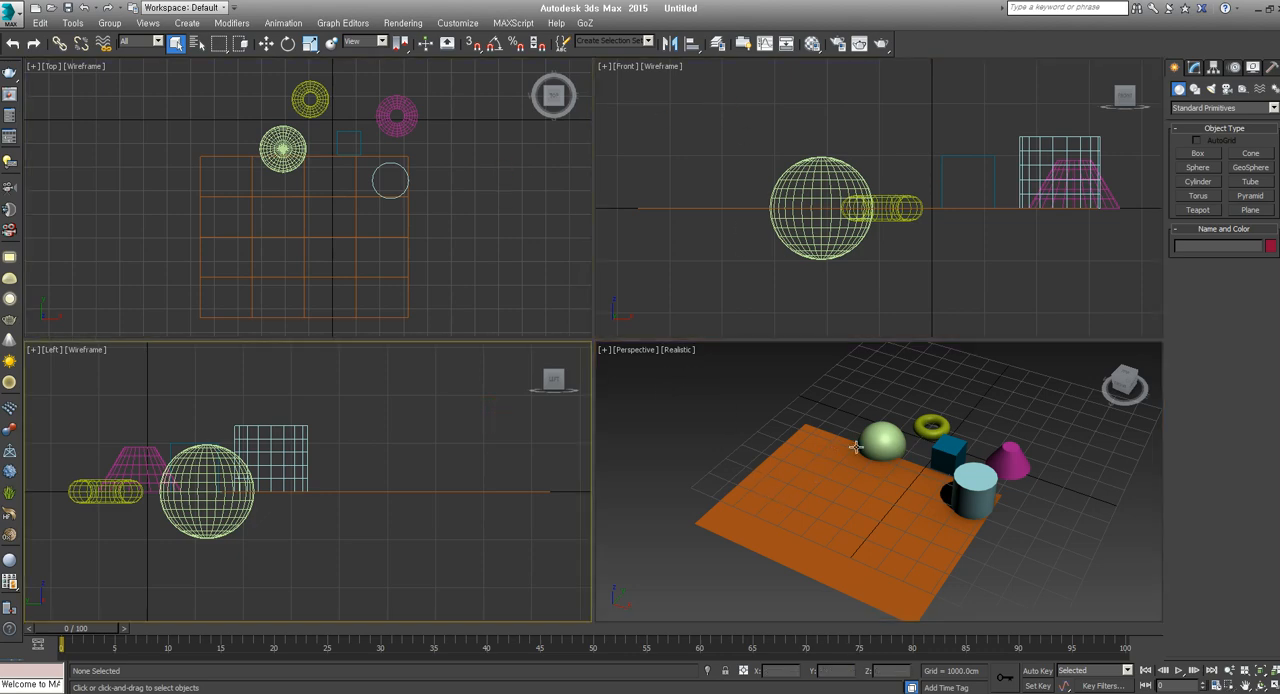
left_click(938, 506)
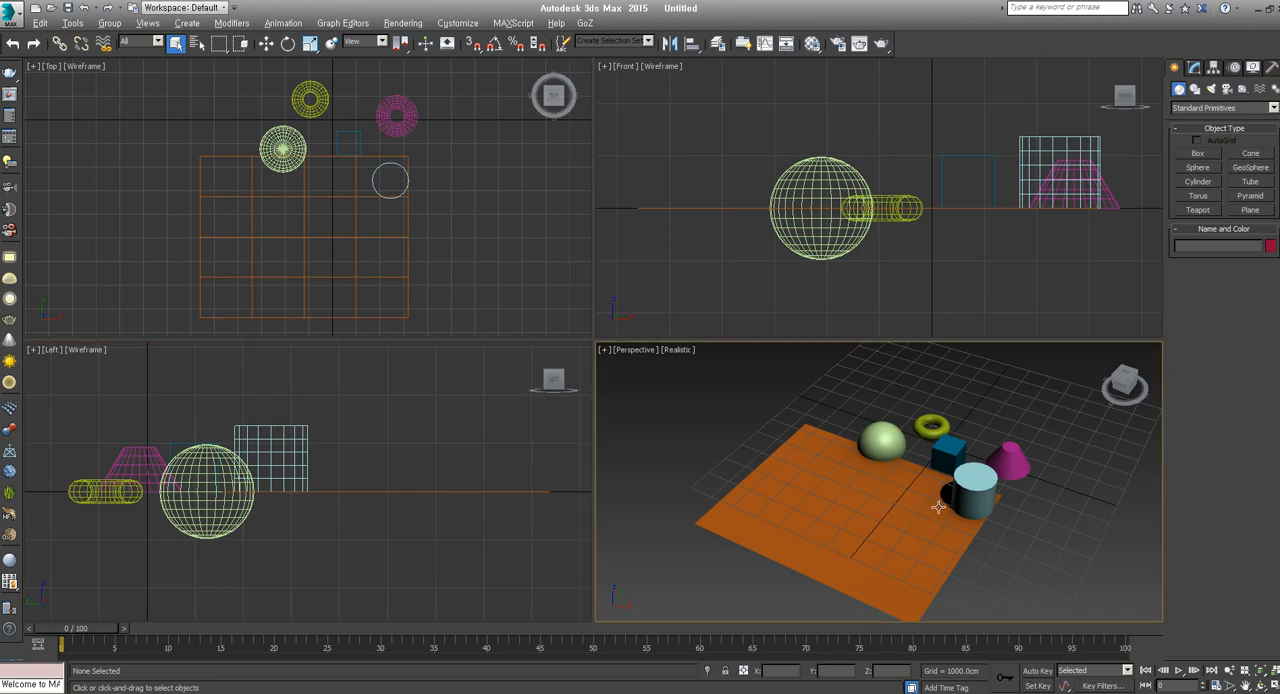
Select the sphere, plane, cylinder, box, torus and cone individually by their surfaces in the Perspective viewport, and clear the selection
left_click(878, 436)
left_click(865, 494)
left_click(962, 490)
left_click(950, 442)
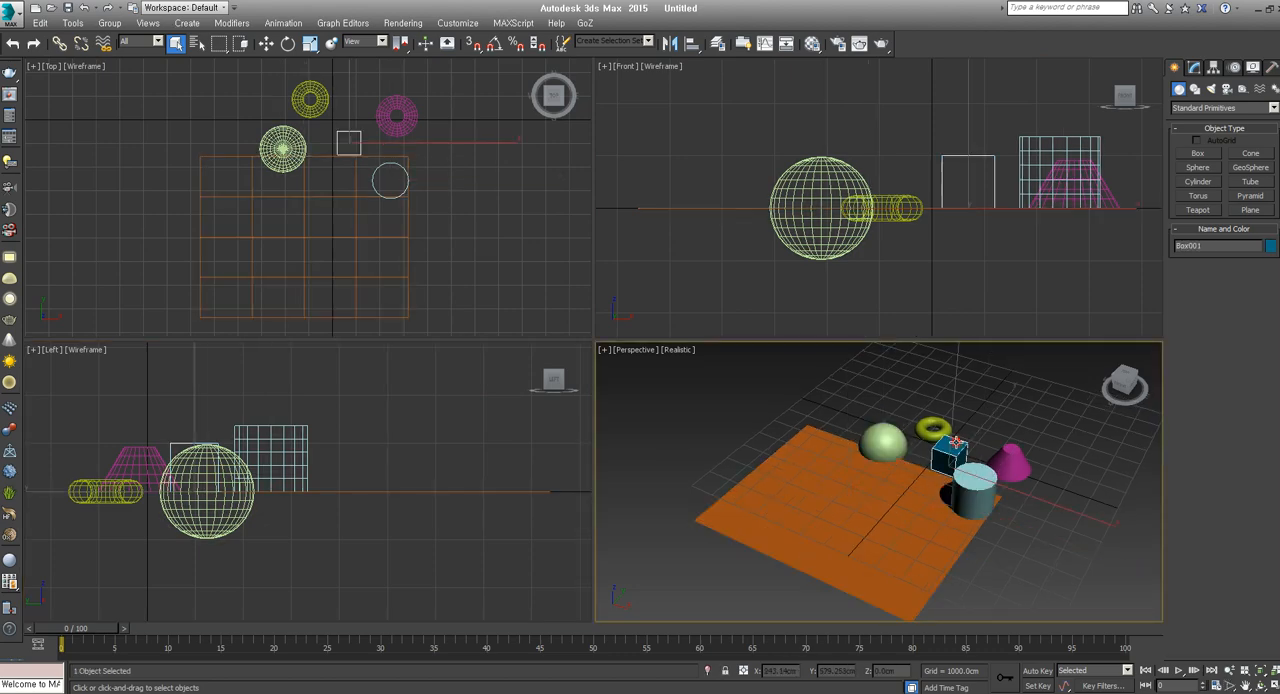
left_click(938, 425)
left_click(1031, 466)
left_click(1014, 462)
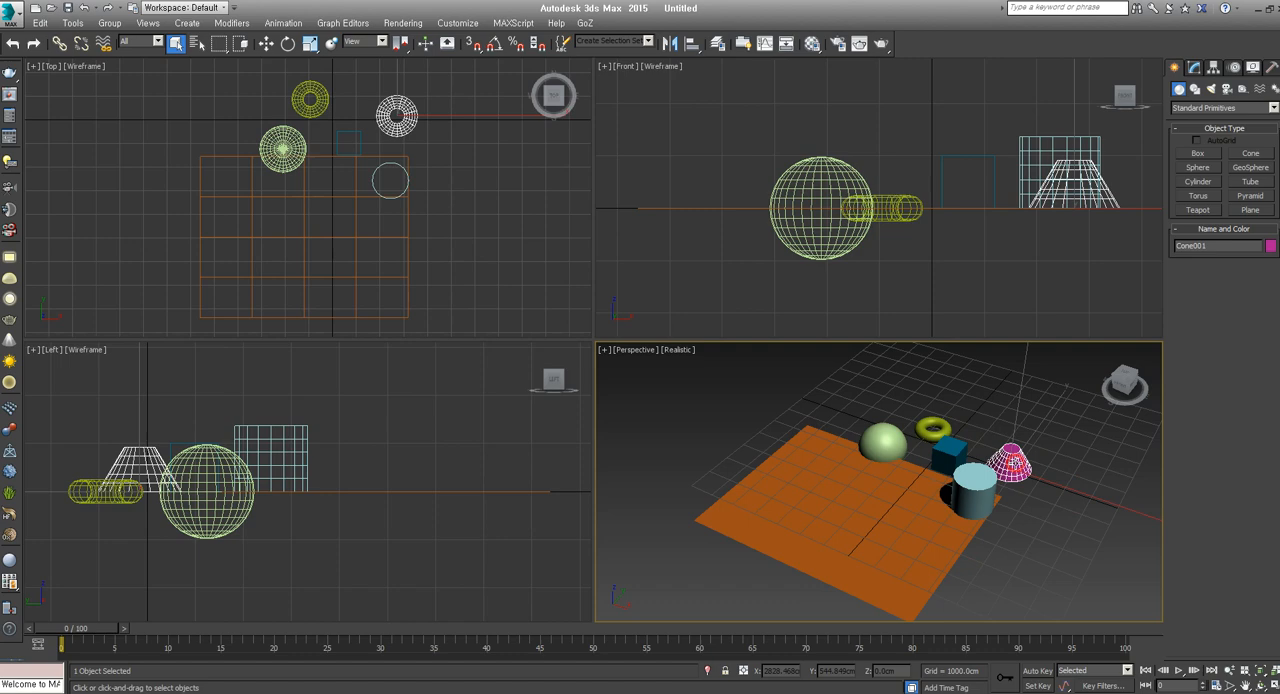
left_click(1053, 414)
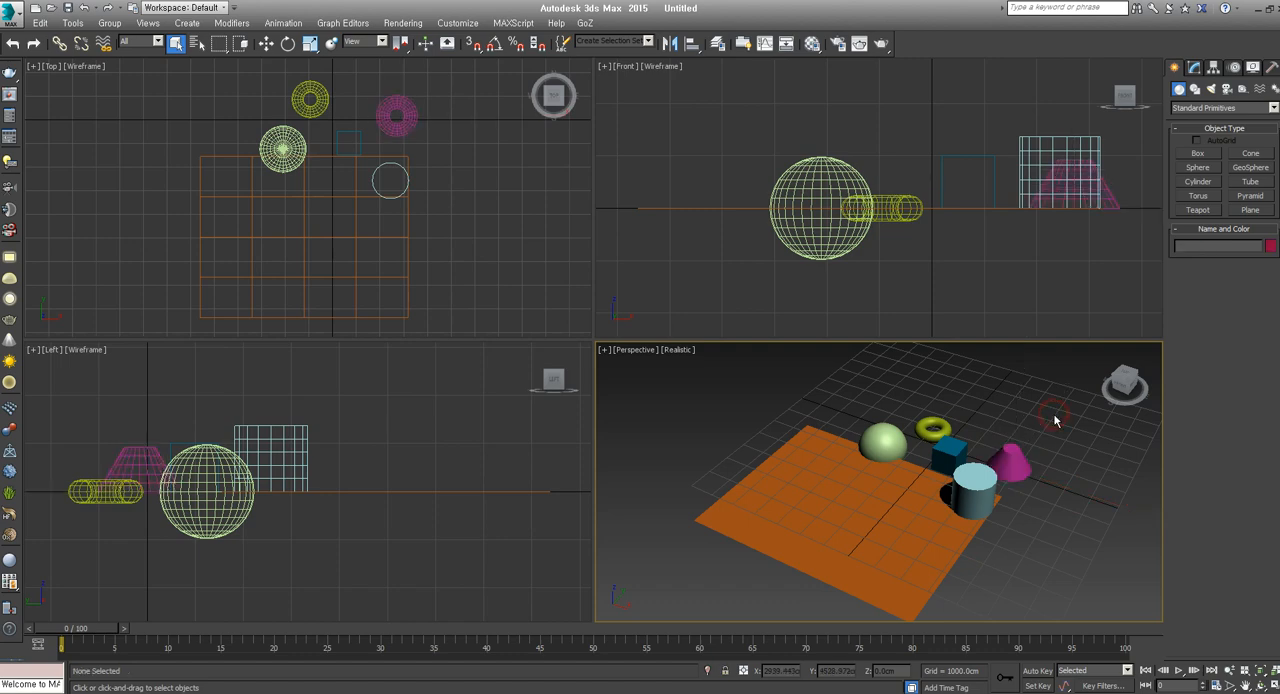
Pick the plane, sphere, box, cylinder and cone by their wireframe edges in the Front viewport, and the plane in the Top viewport
left_click(729, 206)
left_click(788, 243)
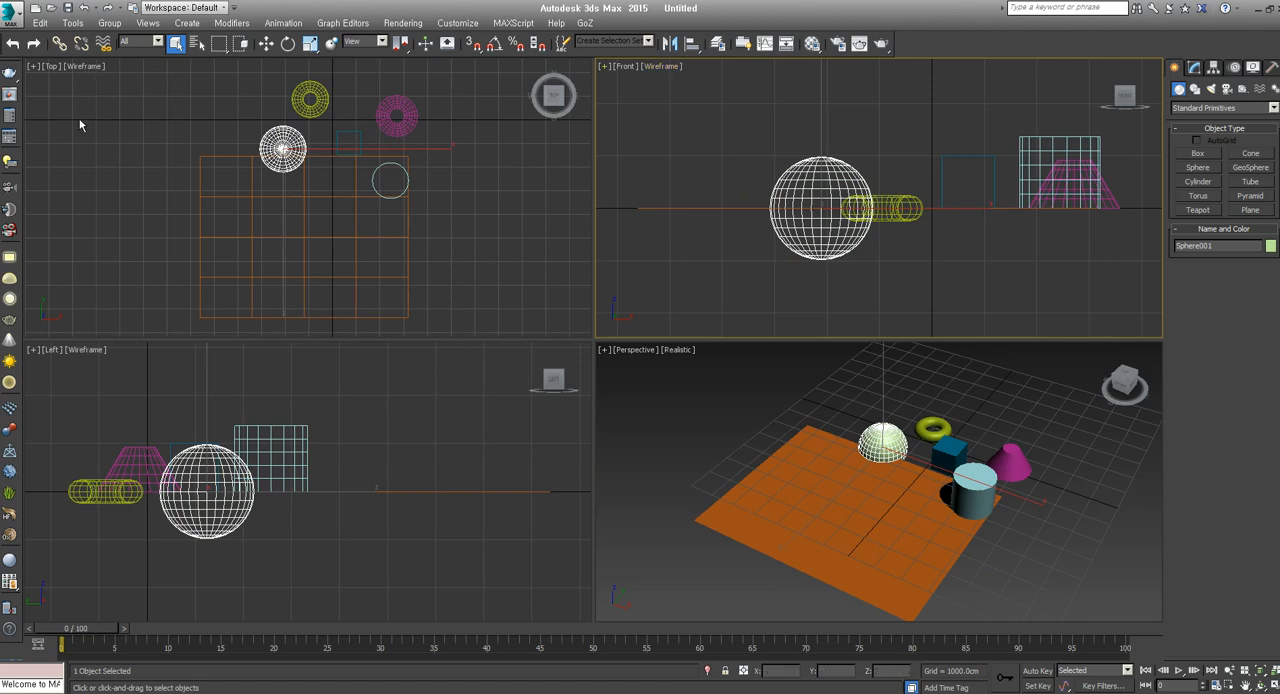
left_click(940, 157)
left_click(1052, 138)
left_click(1106, 188)
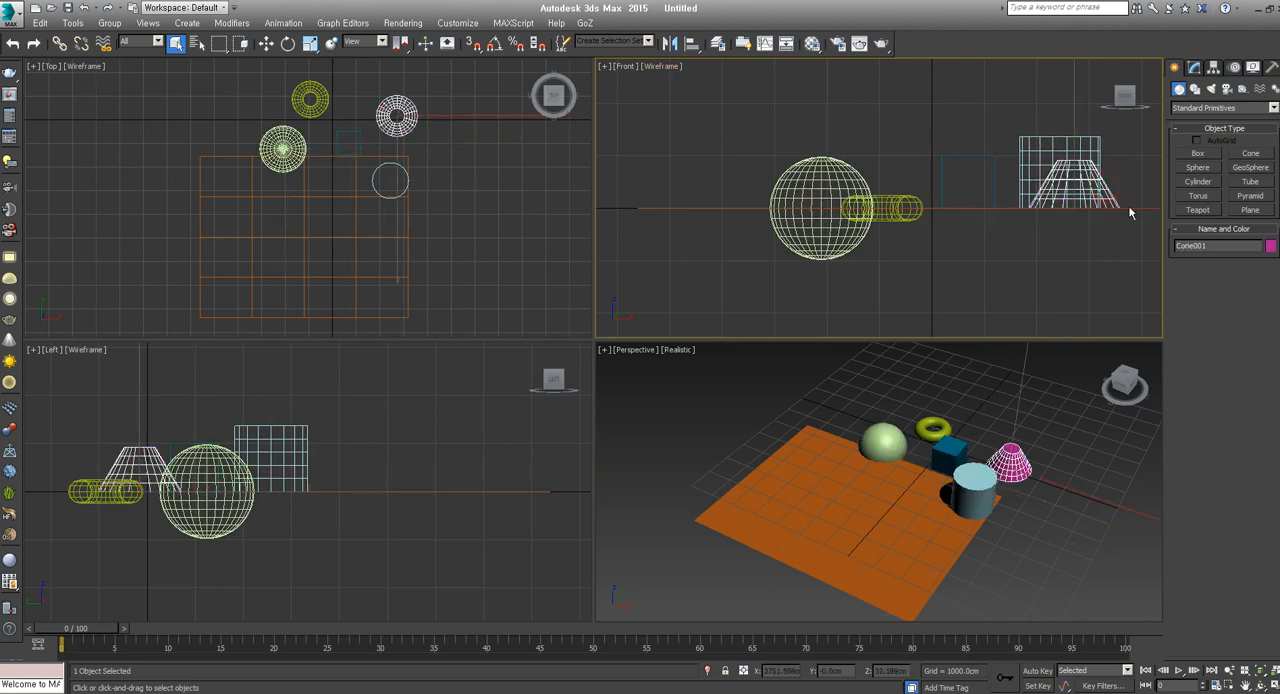
left_click(408, 212)
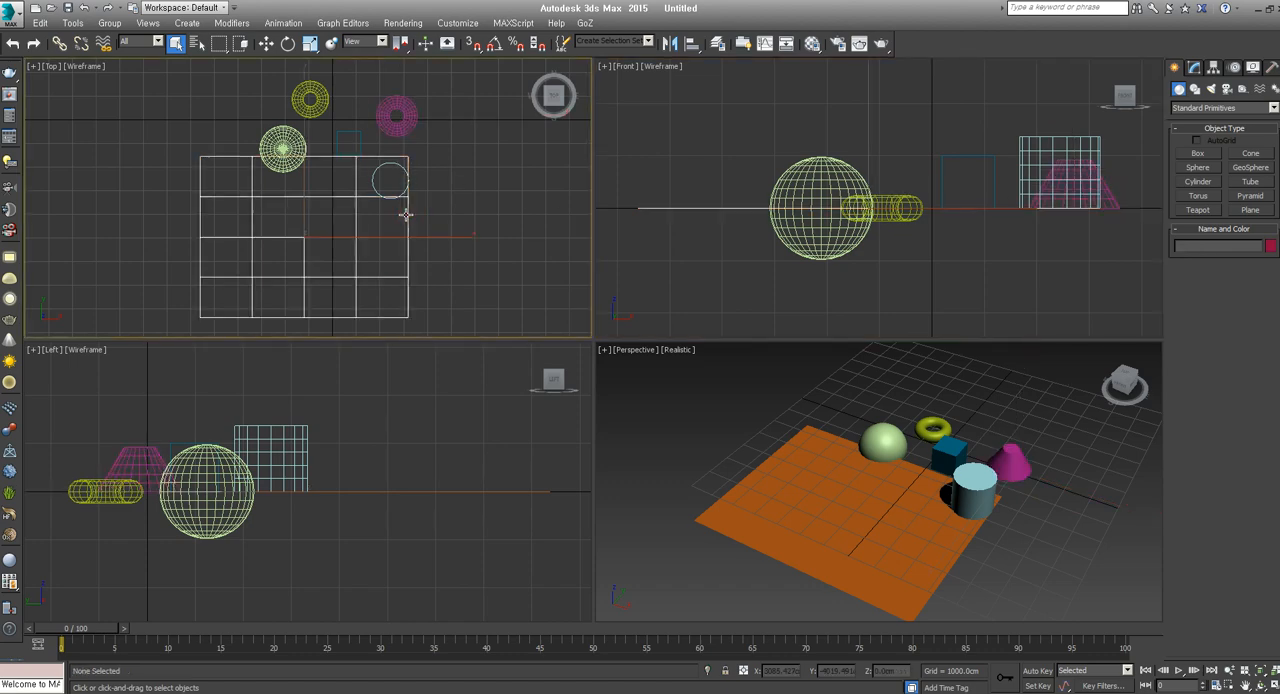
Select the plane, box and cylinder in the Front viewport with crossing rectangles, picking the sphere and torus by their wireframes in between
left_click_drag(624, 141, 652, 220)
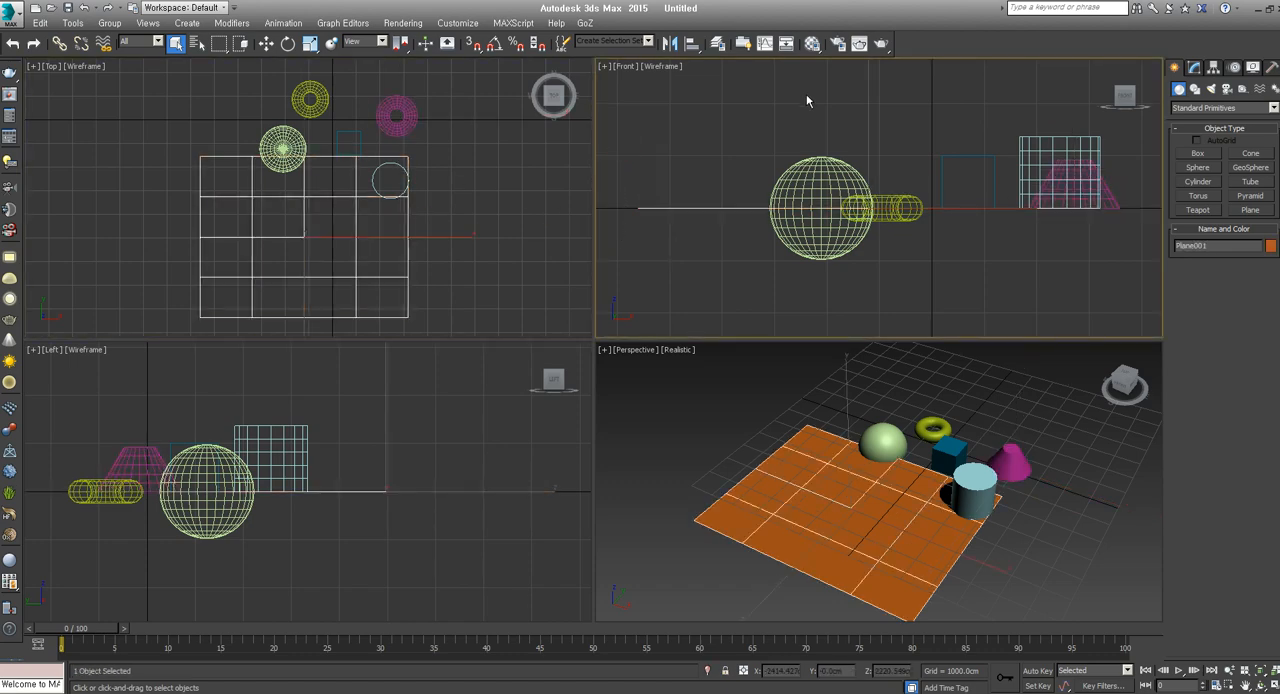
left_click(845, 178)
left_click_drag(894, 194, 893, 197)
left_click_drag(966, 117, 943, 170)
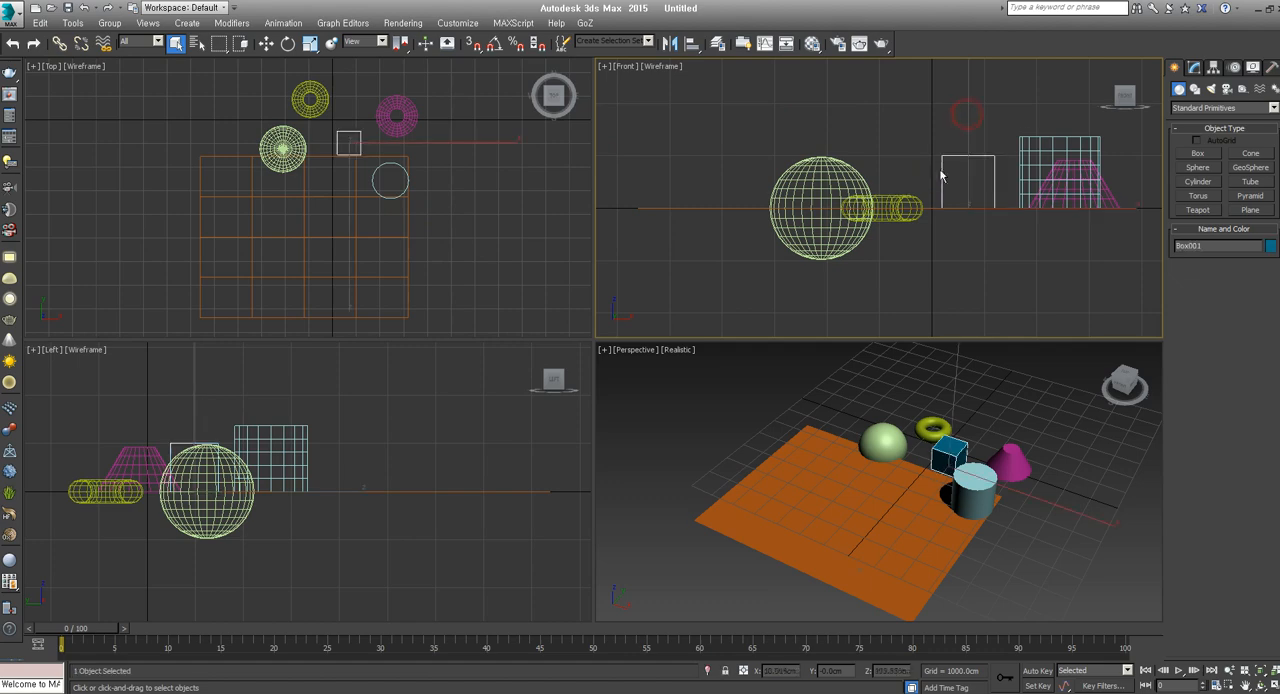
left_click_drag(1026, 120, 1014, 162)
Select the box, torus and sphere one at a time by their wireframe lines in a close-up of the Front viewport
scroll(945, 175, "up", 5)
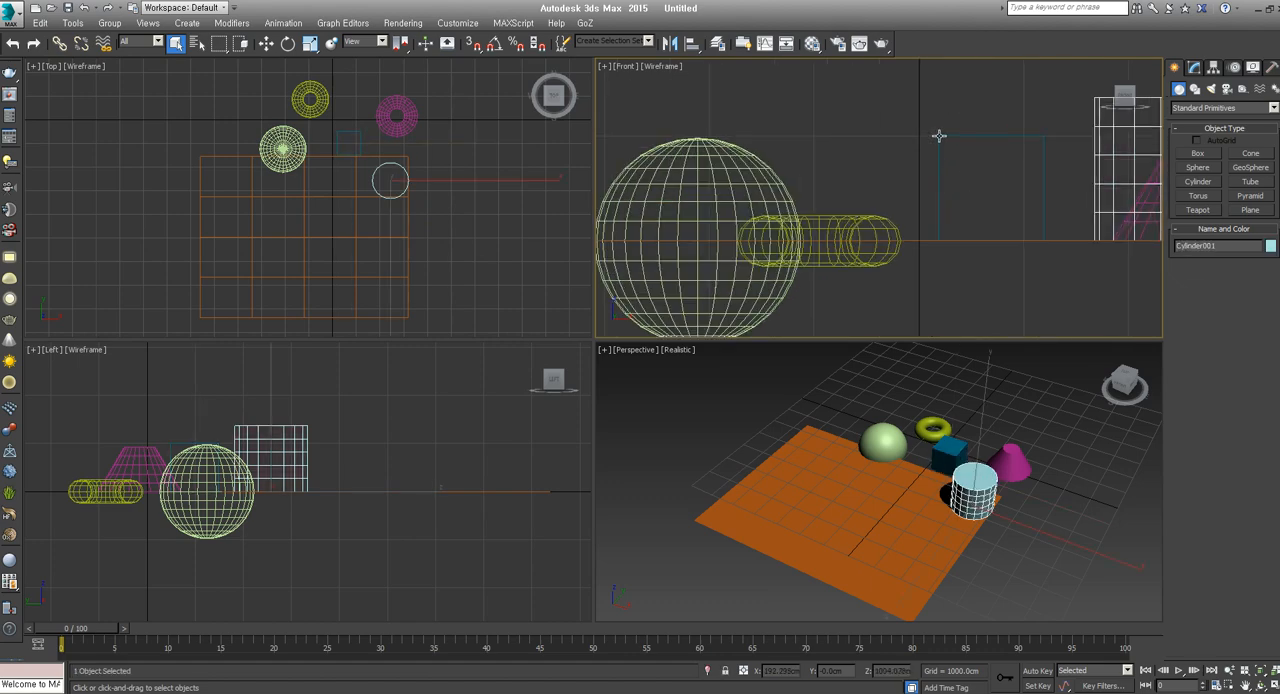
left_click(940, 136)
left_click(868, 219)
left_click(766, 200)
scroll(835, 267, "down", 4)
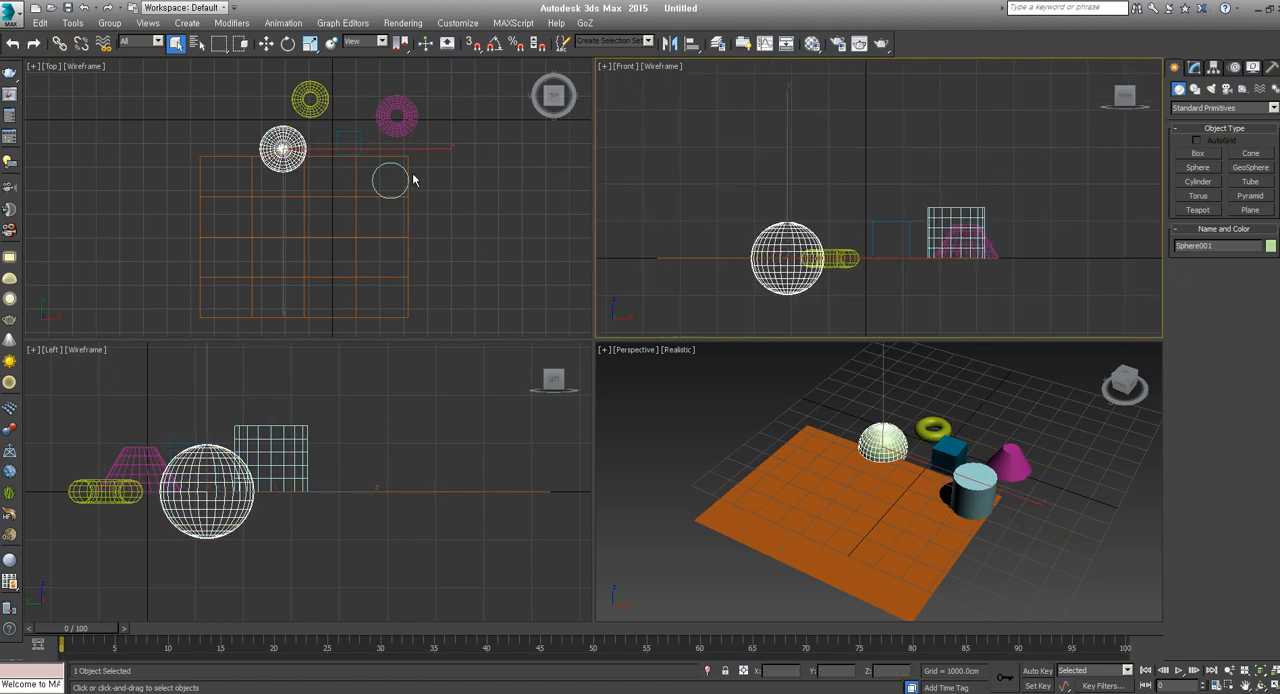
Select the cylinder, plane, box, cone, torus and sphere one at a time by their wireframe lines in the Top viewport
left_click(403, 225)
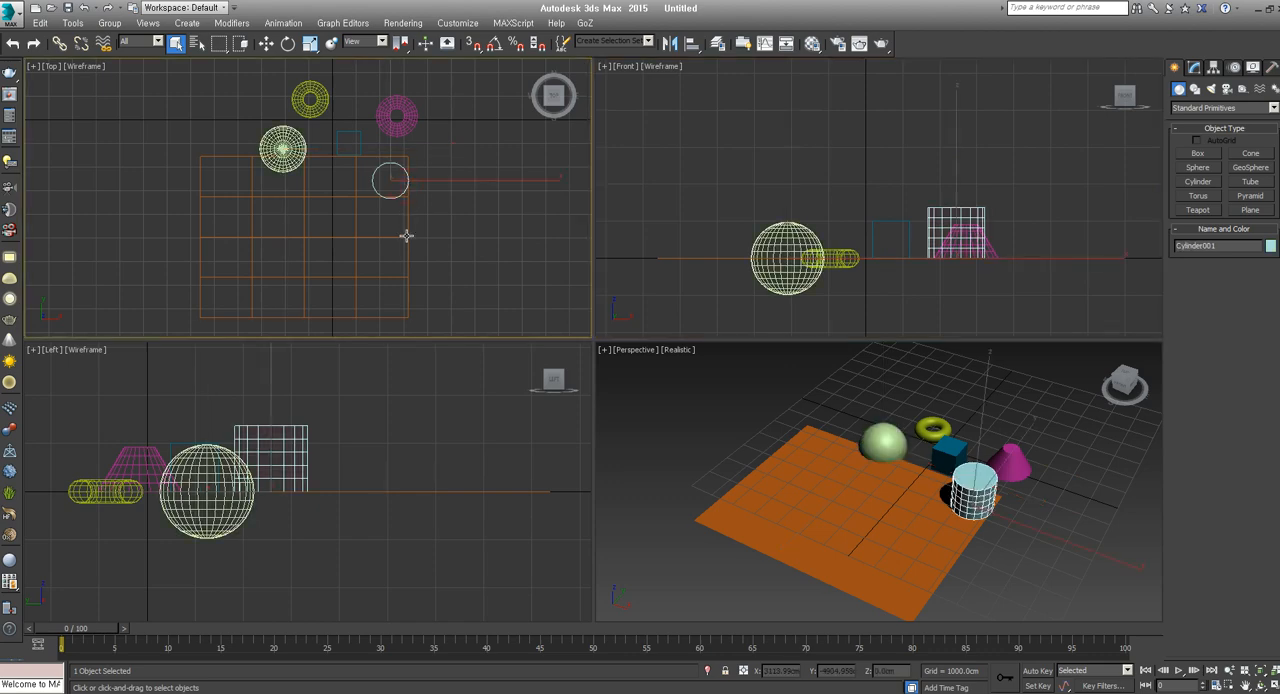
left_click(405, 229)
left_click(362, 150)
left_click(390, 133)
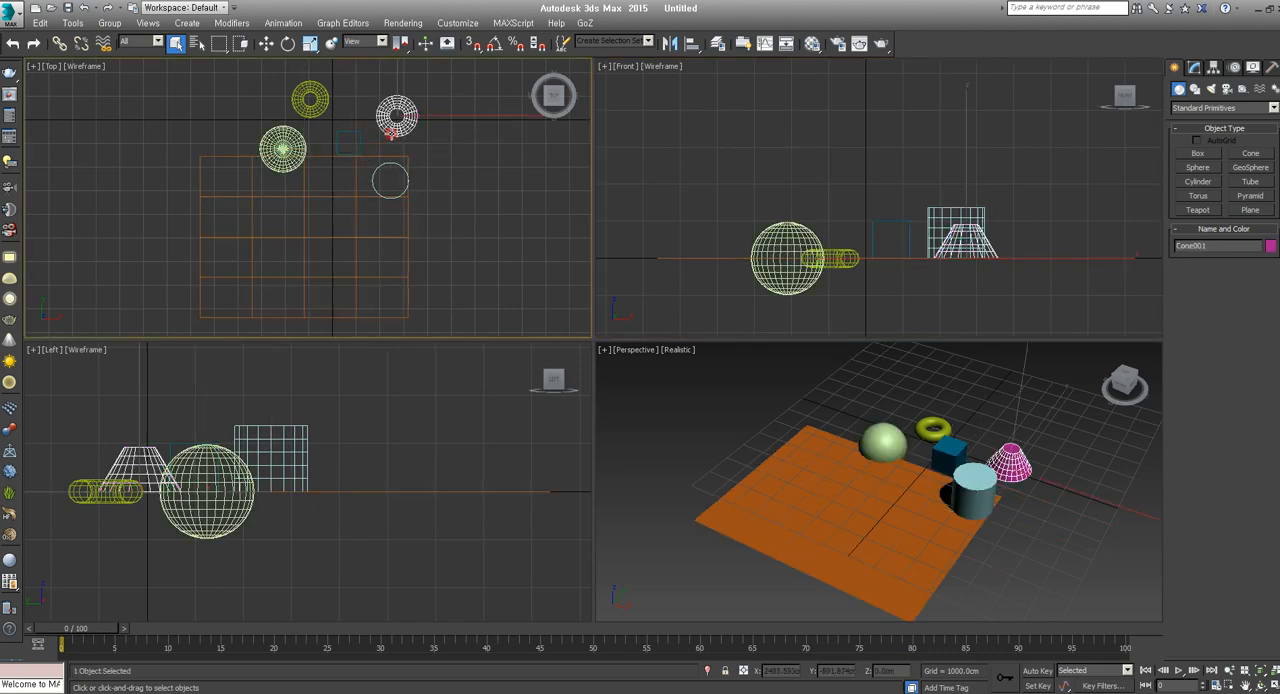
left_click(312, 106)
left_click(283, 148)
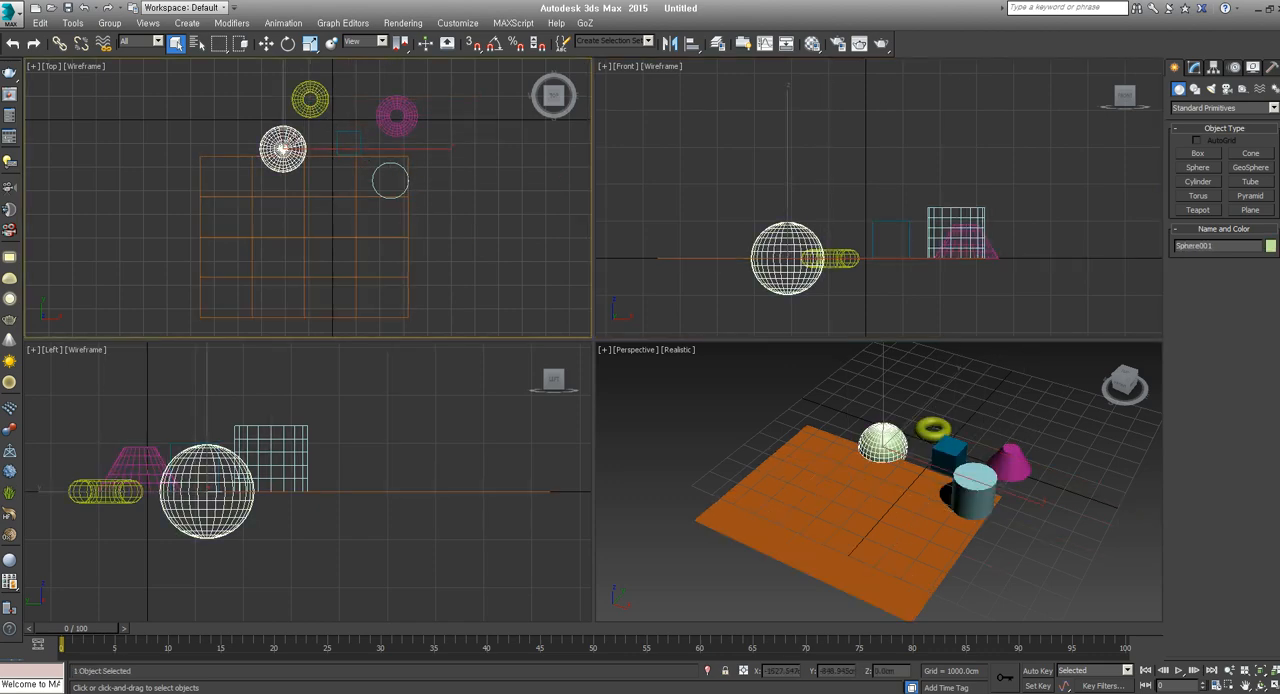
Change the Front viewport's shading mode to Realistic
middle_click_drag(748, 232, 715, 240)
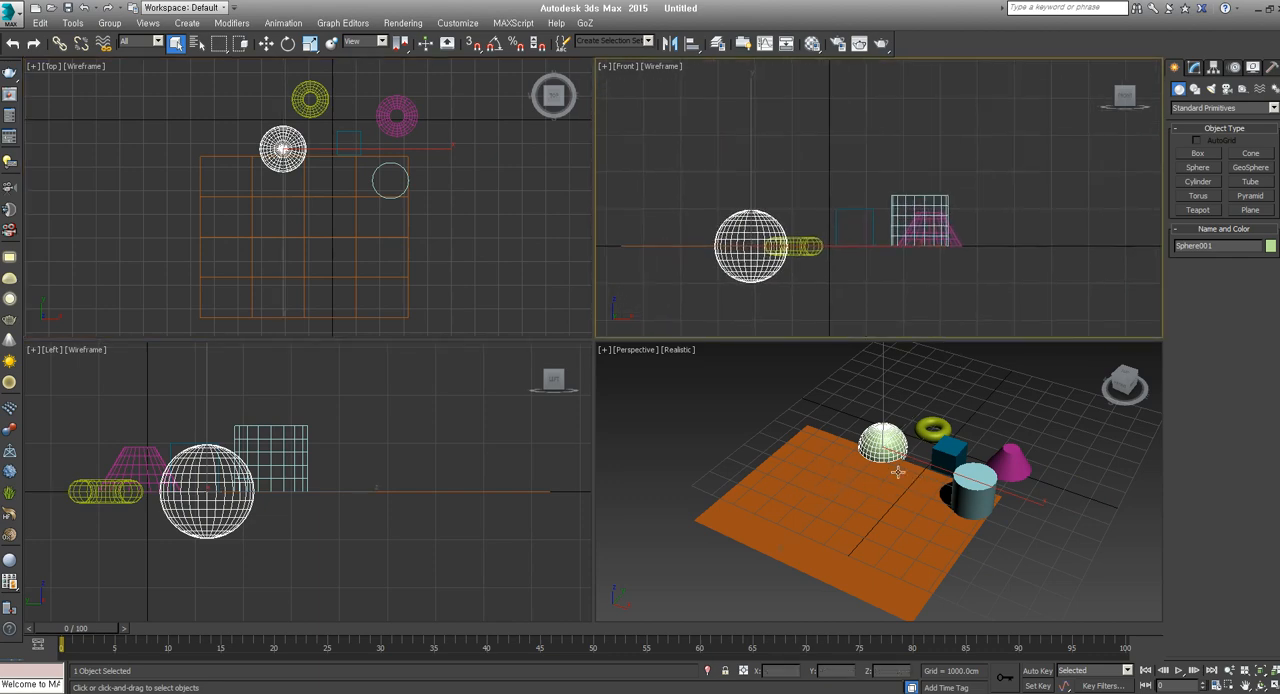
middle_click_drag(857, 467, 839, 473)
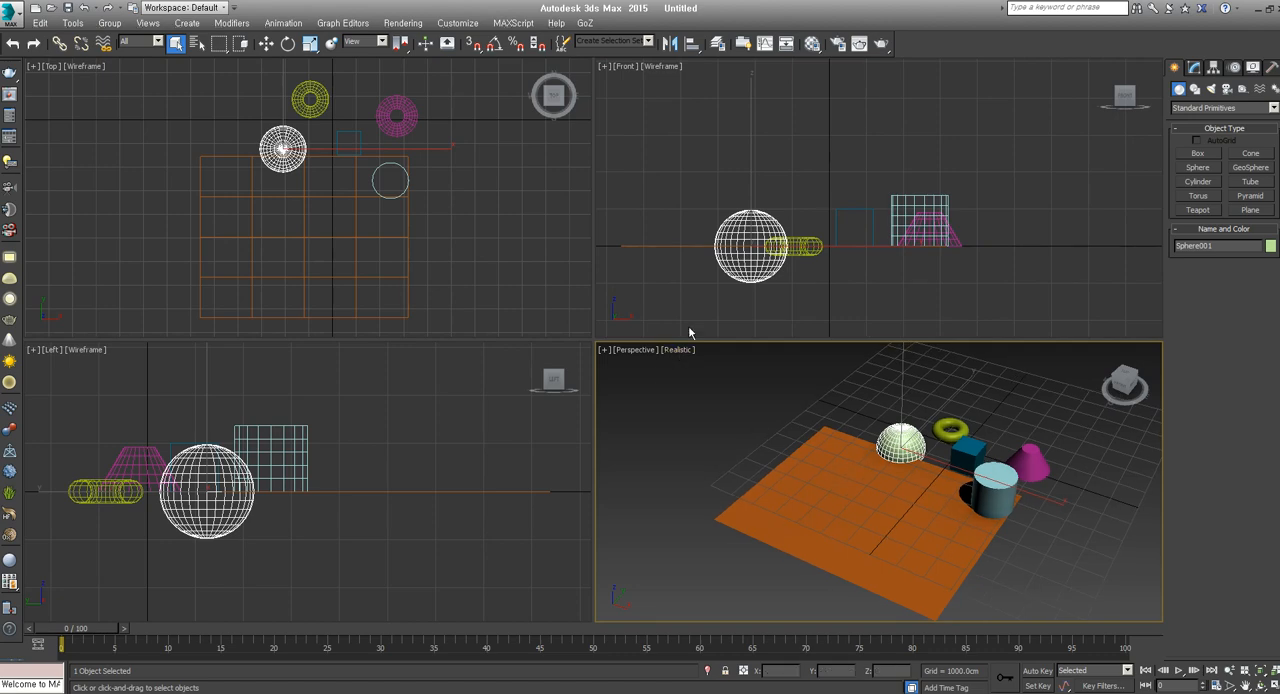
left_click(660, 66)
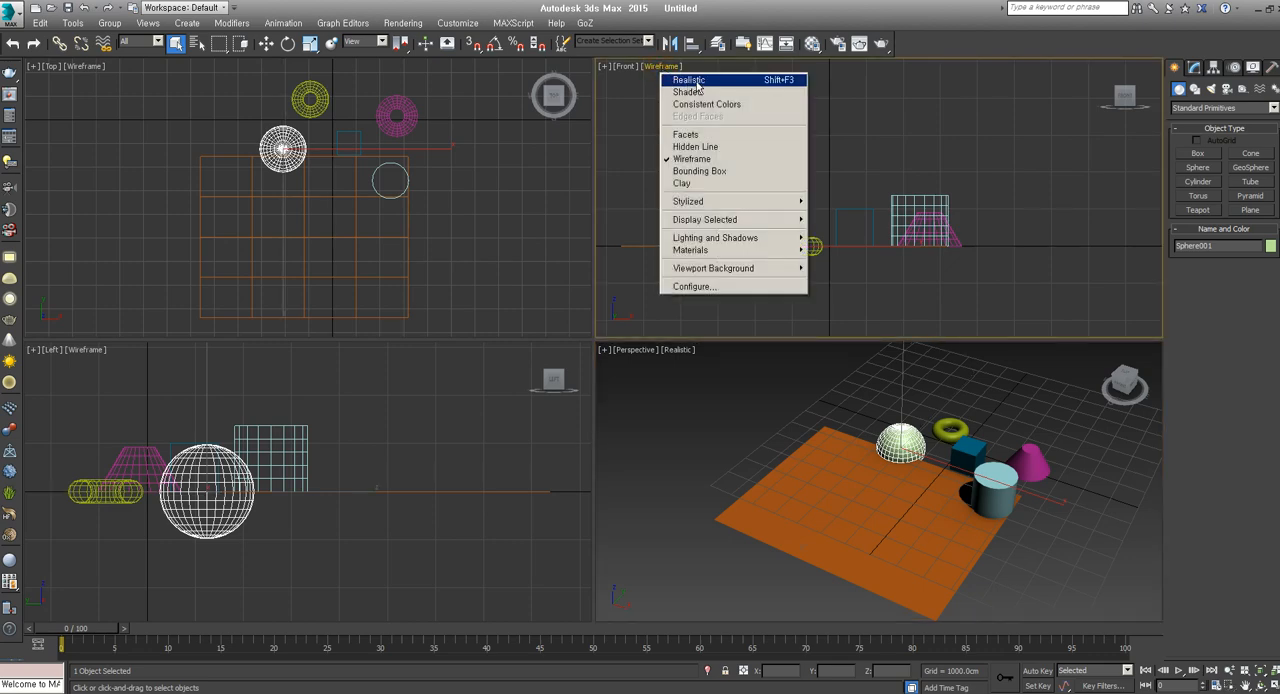
left_click(697, 82)
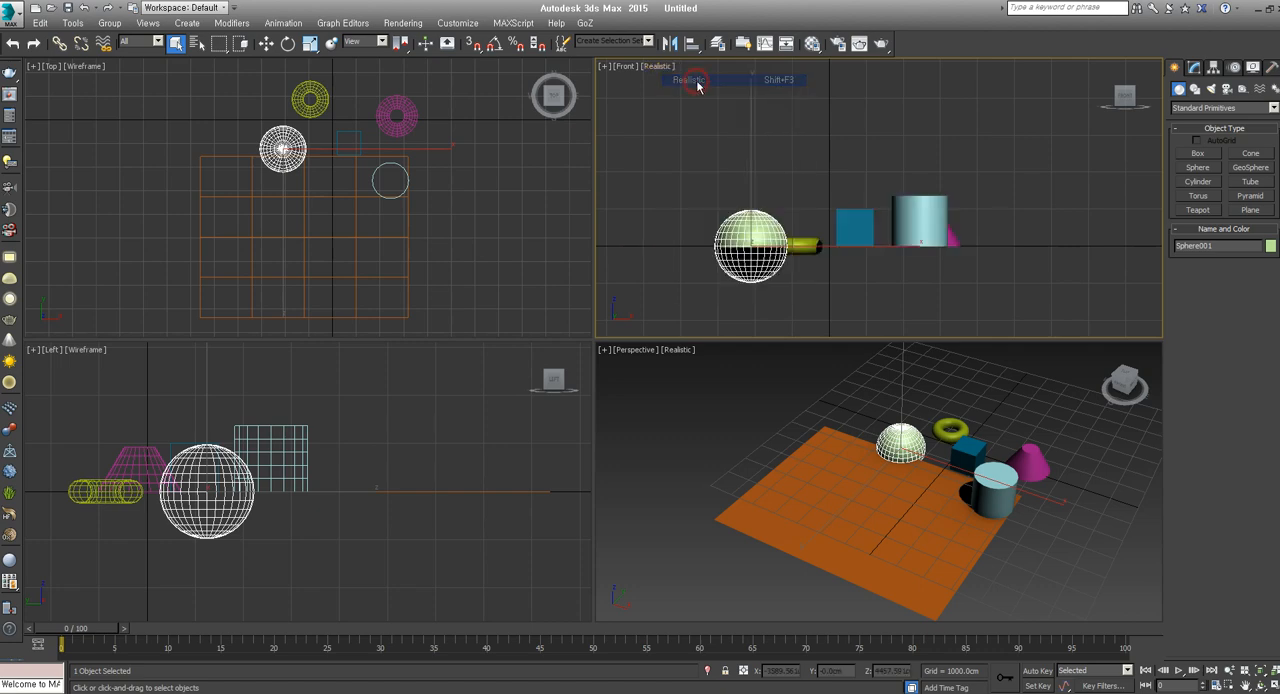
Select the box, cylinder, torus and sphere by their shaded surfaces in the Front viewport, finishing with the torus and cylinder again
left_click(853, 222)
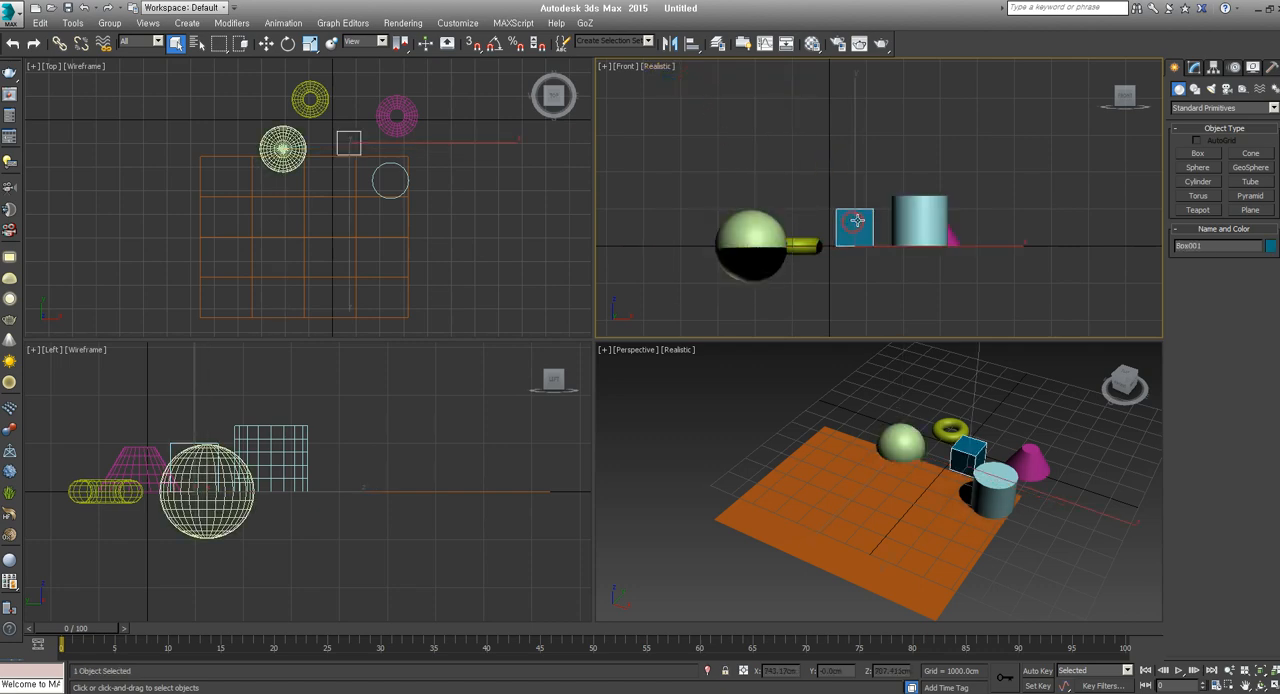
left_click(917, 217)
left_click(813, 242)
left_click(749, 229)
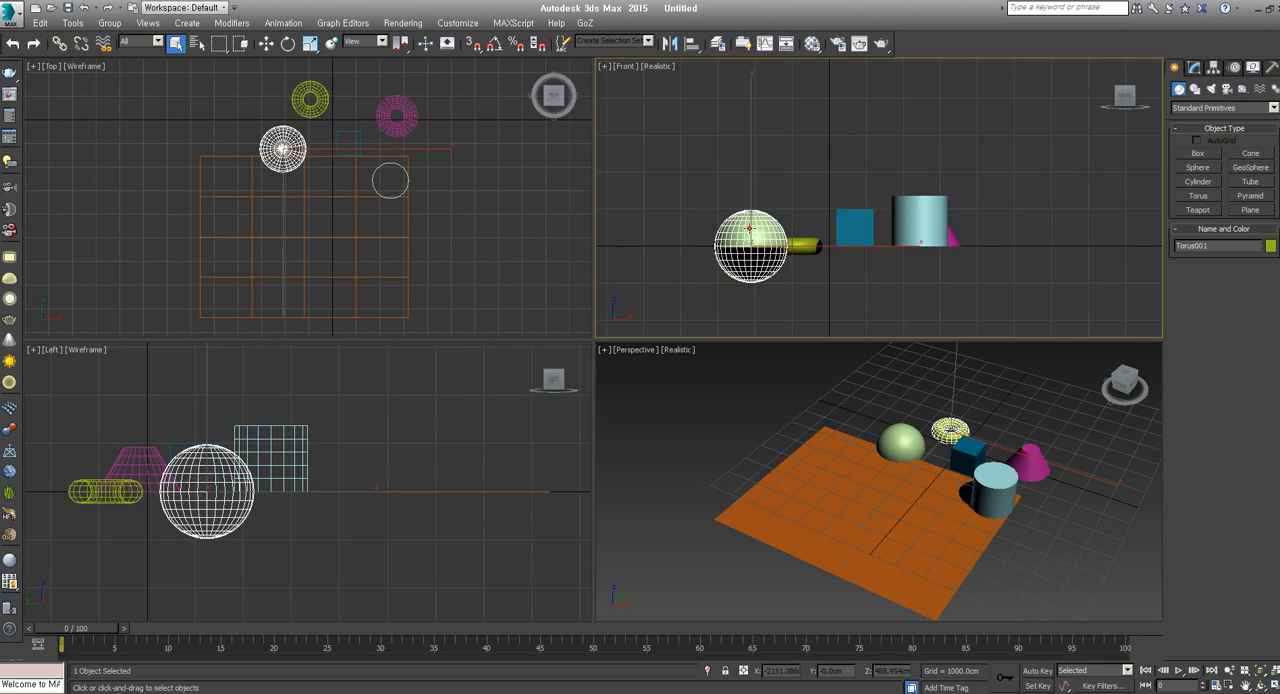
left_click(806, 245)
left_click(918, 220)
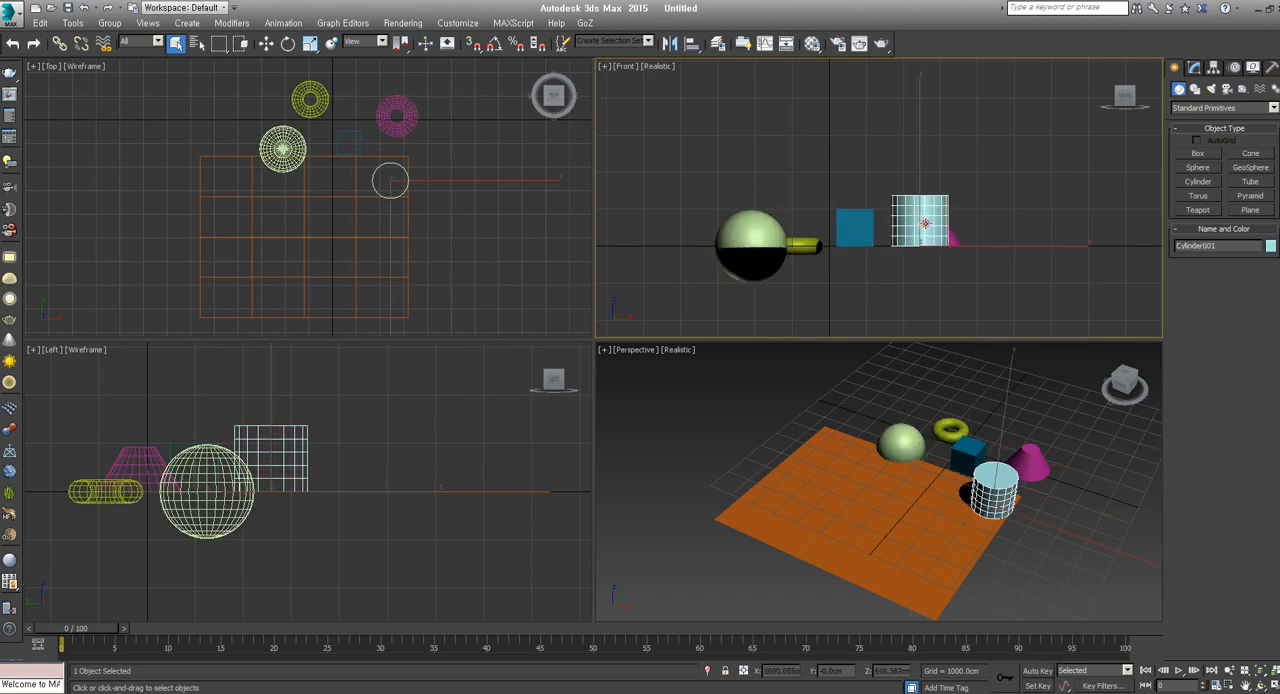
Add Edged Faces to the Front viewport's Realistic display and keep Realistic as the shading mode
left_click(668, 68)
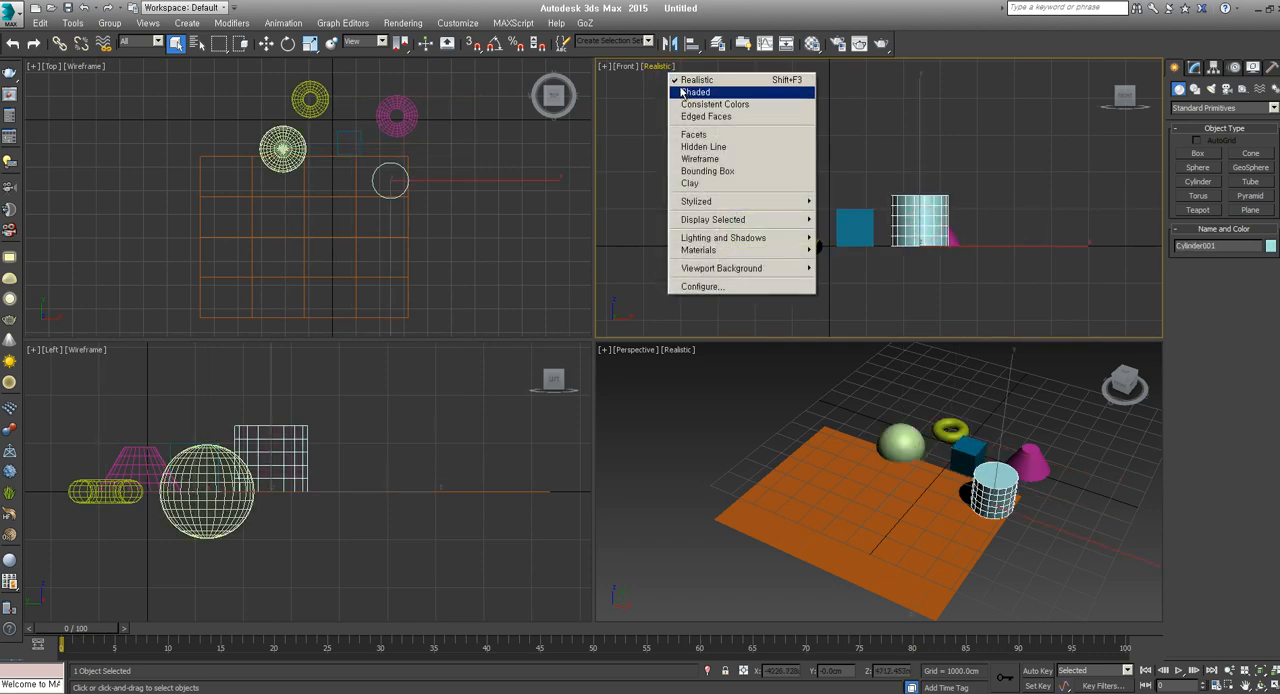
left_click(662, 68)
left_click(662, 68)
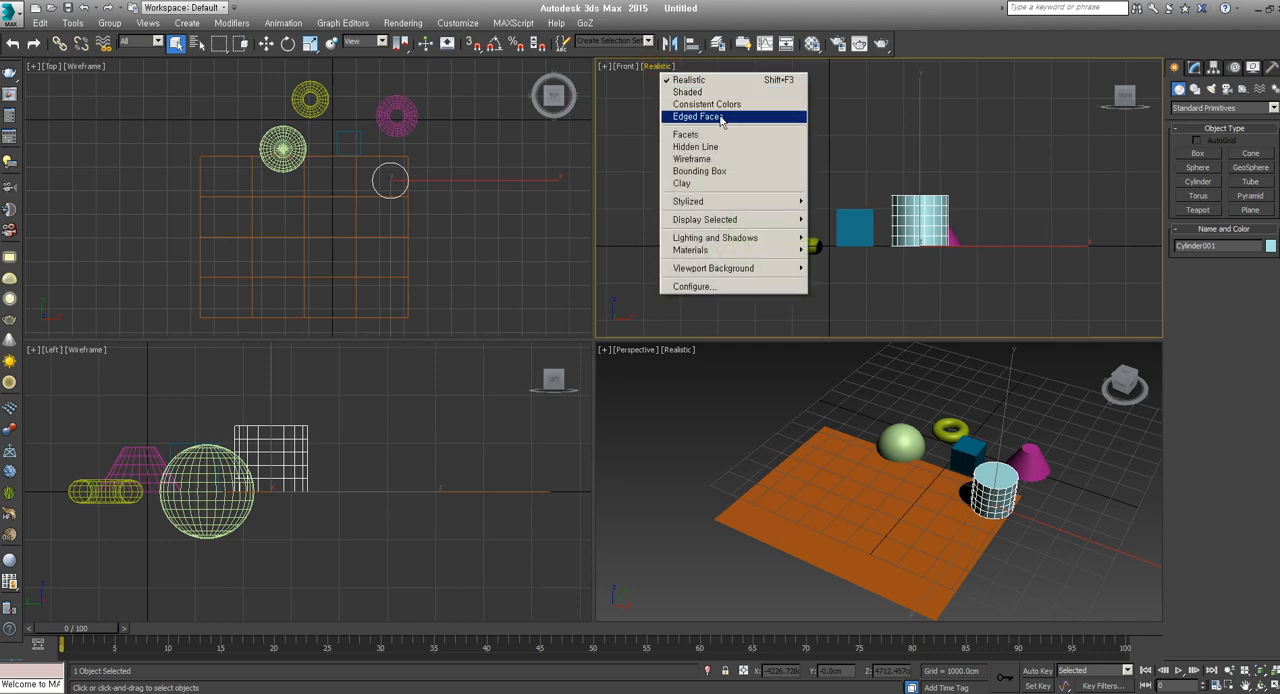
left_click(720, 117)
left_click(689, 70)
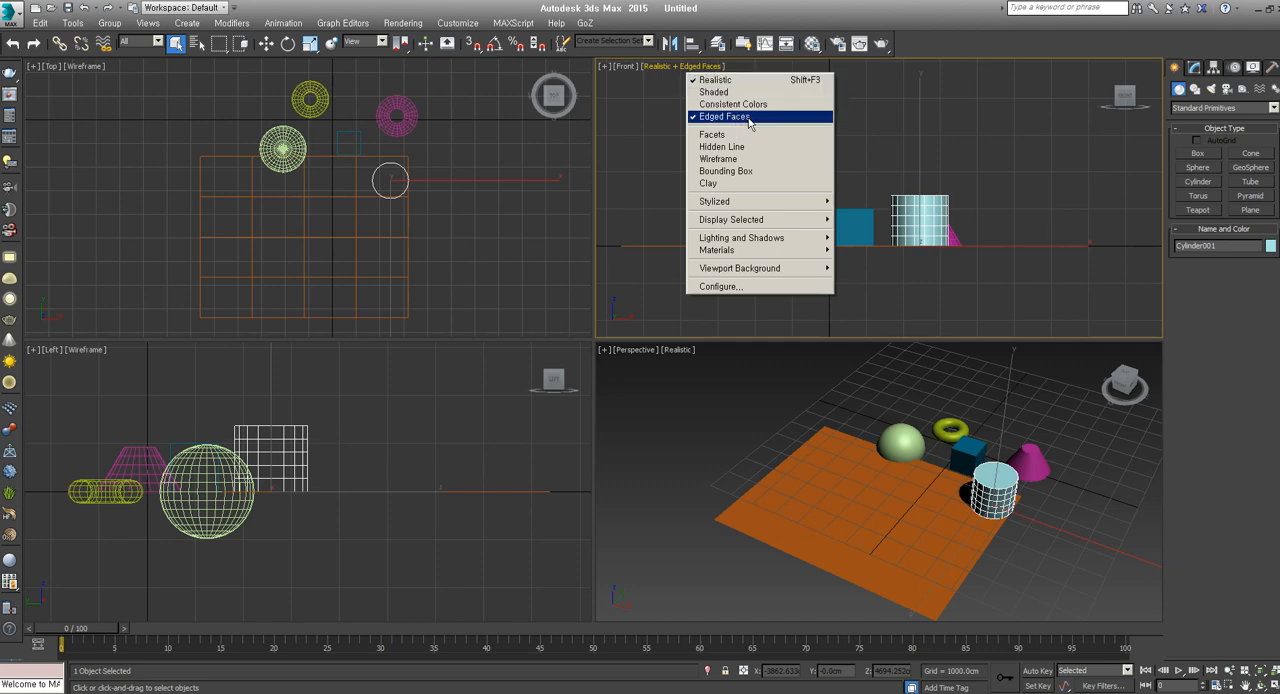
left_click(712, 79)
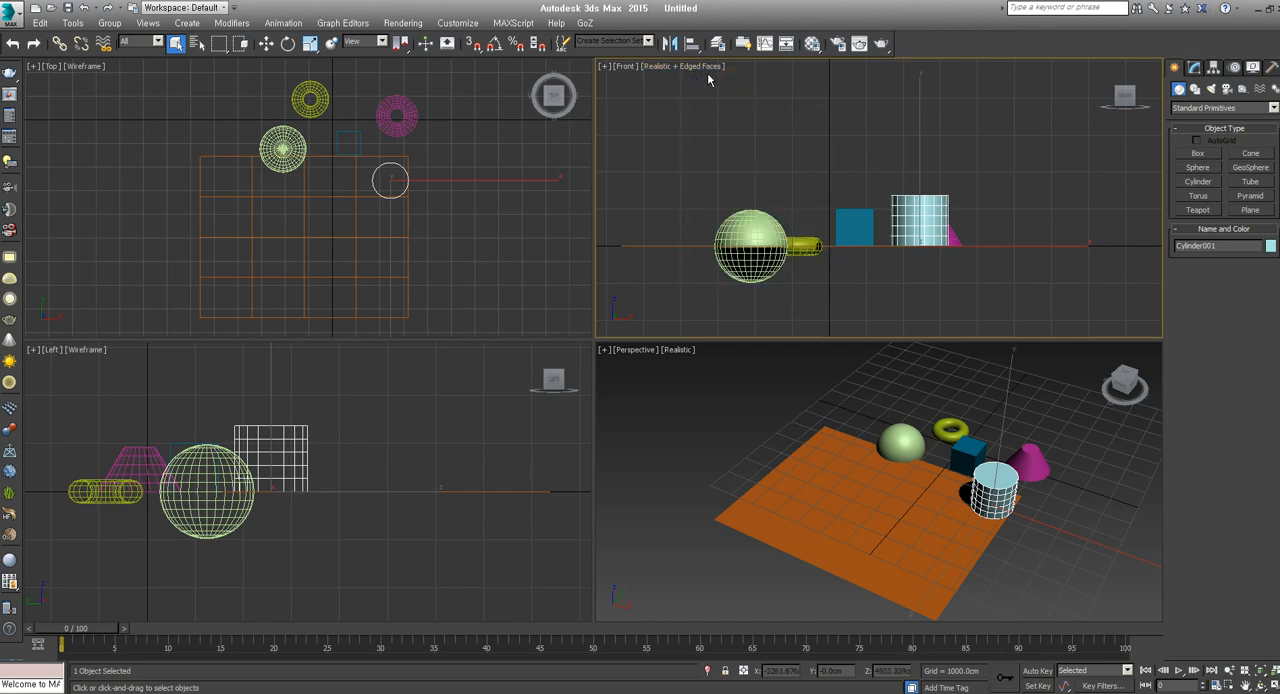
Toggle the Front viewport twice between wireframe and realistic display, ending on realistic
key("F3")
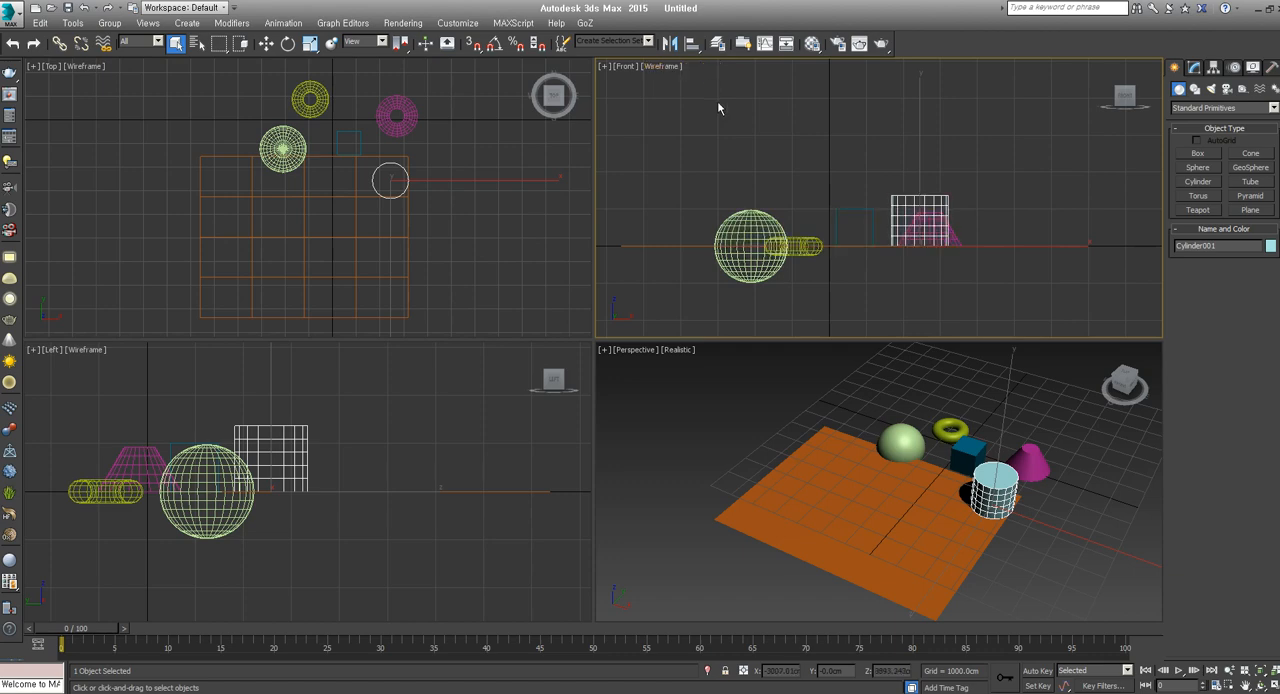
key("F3")
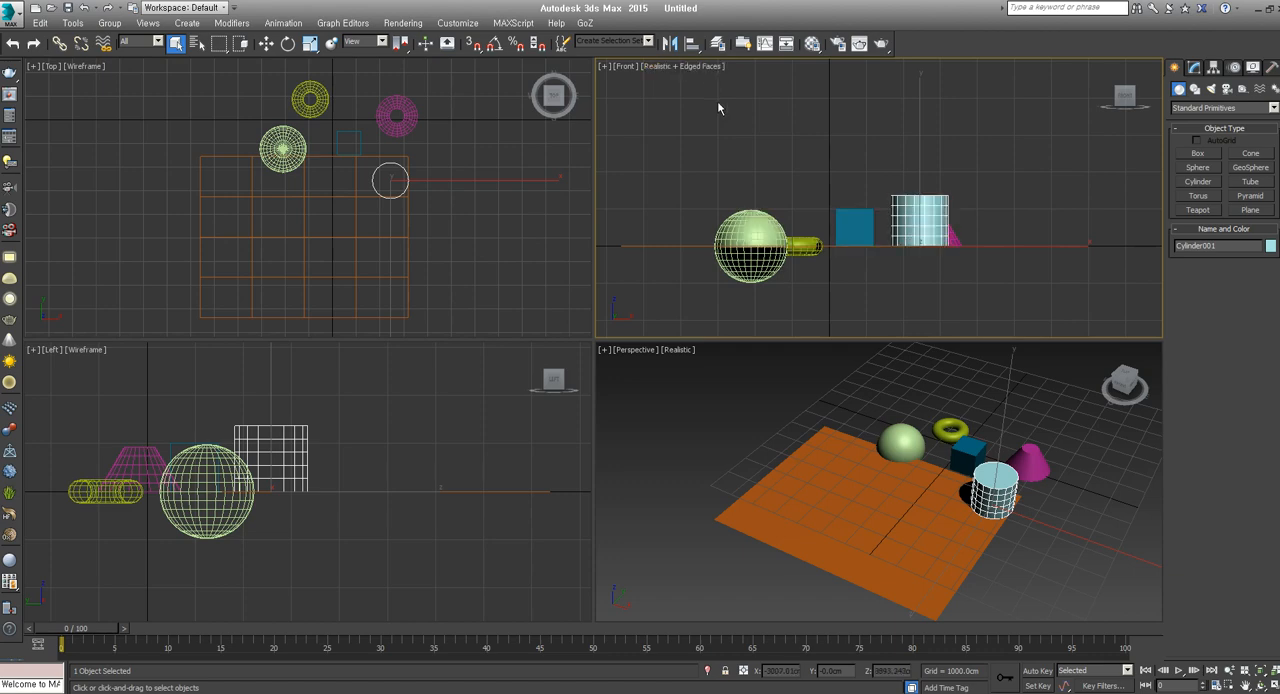
key("F3")
key("F3")
Toggle Edged Faces off in the Front viewport, clear the cylinder selection, and toggle Edged Faces back on
key("F4")
left_click(999, 303)
key("F4")
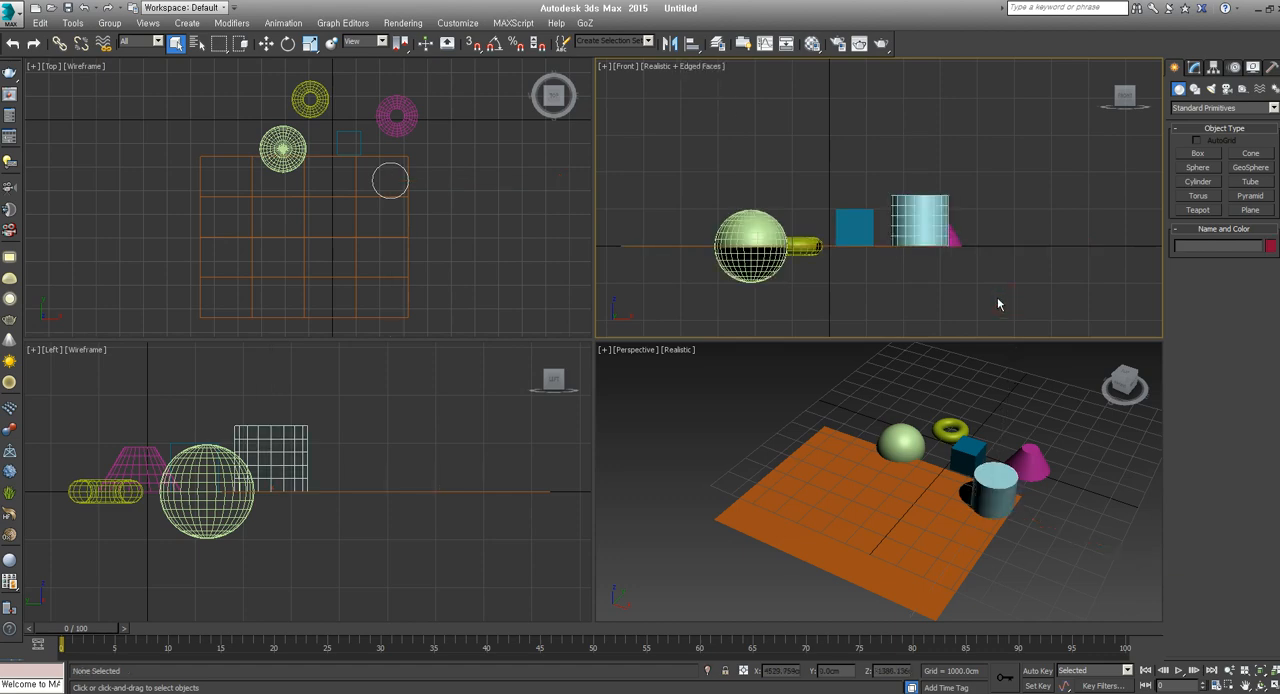
Toggle Edged Faces and wireframe/realistic shading several times in the Front viewport, ending on Realistic with Edged Faces on
key("F4")
key("F3")
key("F3")
key("F4")
key("F4")
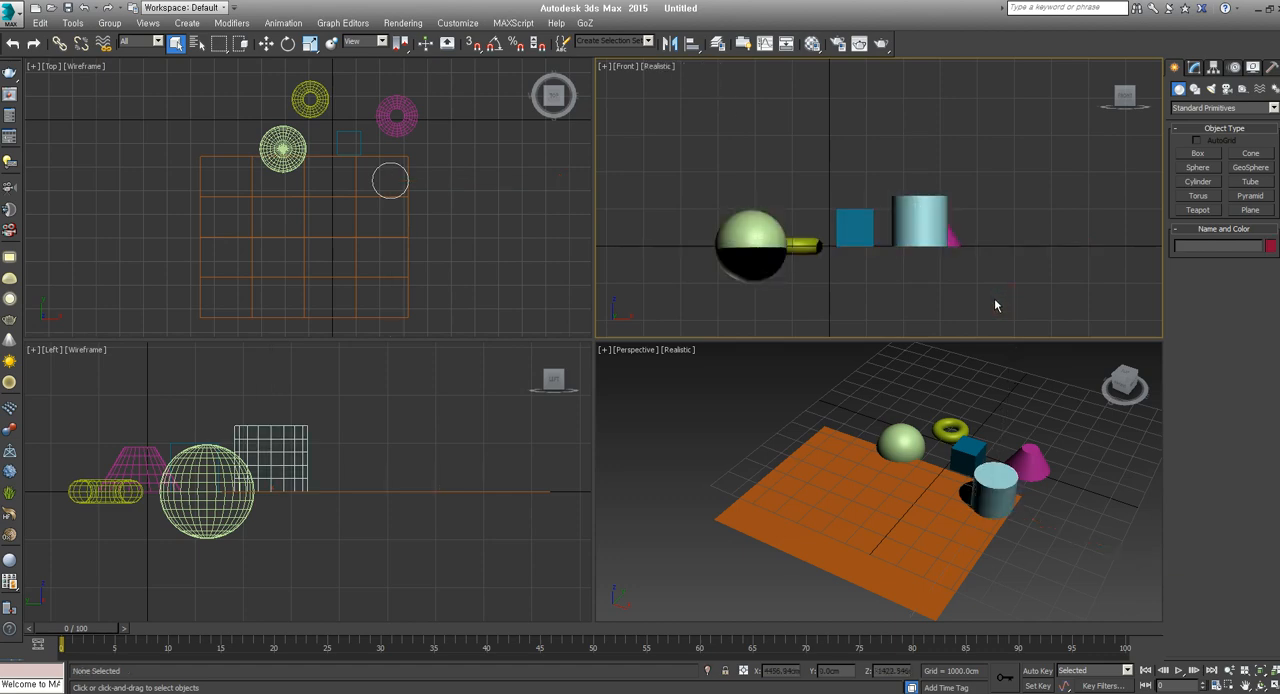
key("F3")
Turn Edged Faces off in the Front viewport and switch repeatedly between wireframe and realistic shading, ending on Realistic
key("F3")
key("F4")
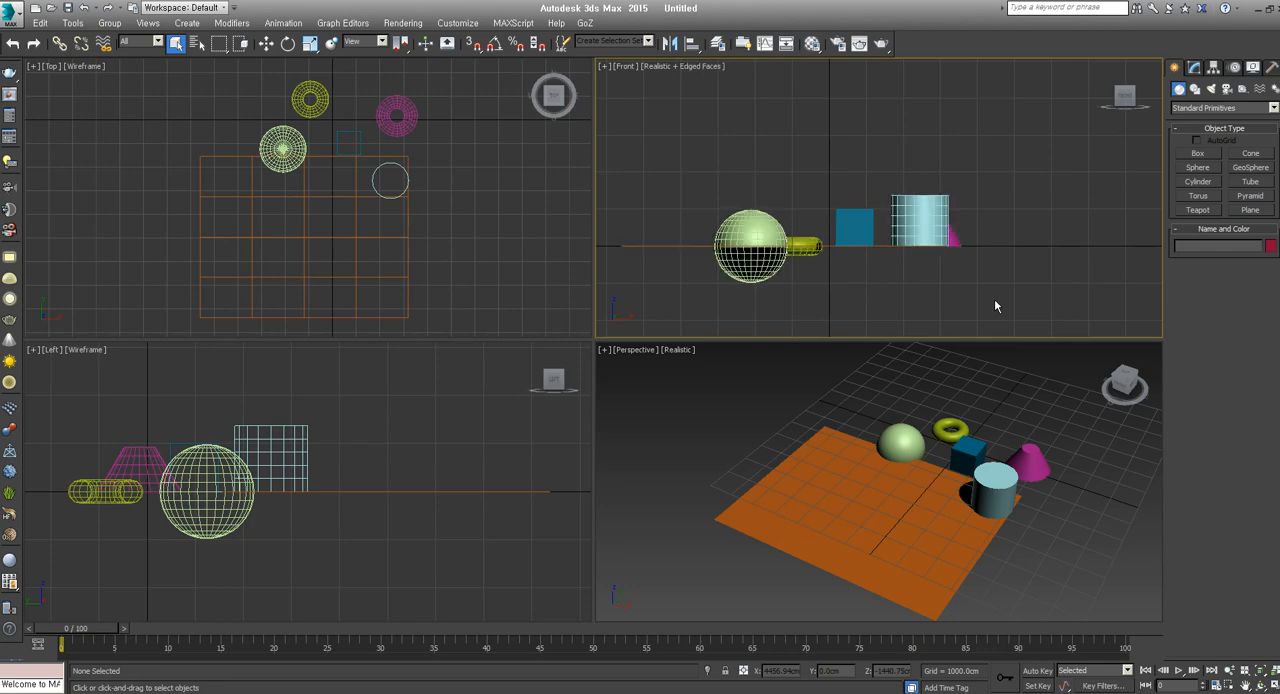
key("F4")
key("F3")
key("F3")
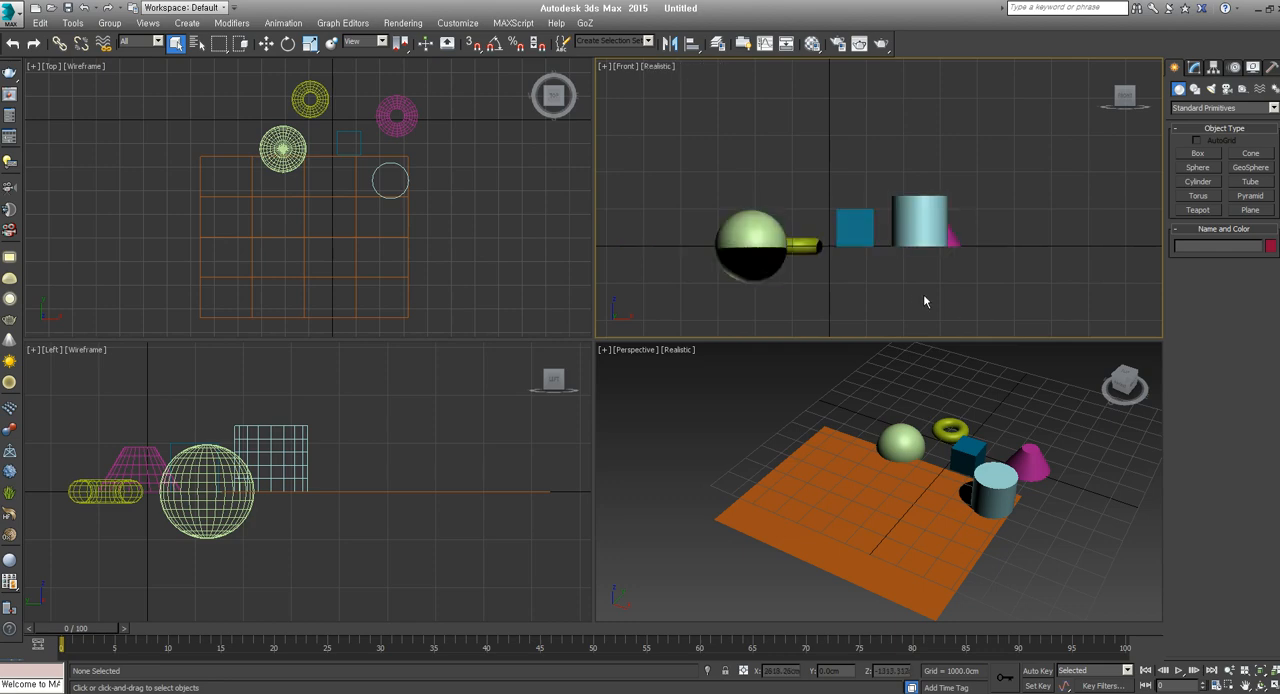
key("F3")
key("F3")
key("F3")
key("F3")
key("F3")
key("F3")
key("F3")
key("F3")
Toggle Edged Faces on and off in the Front viewport, pass through wireframe once, and finish with Realistic plus Edged Faces
key("F4")
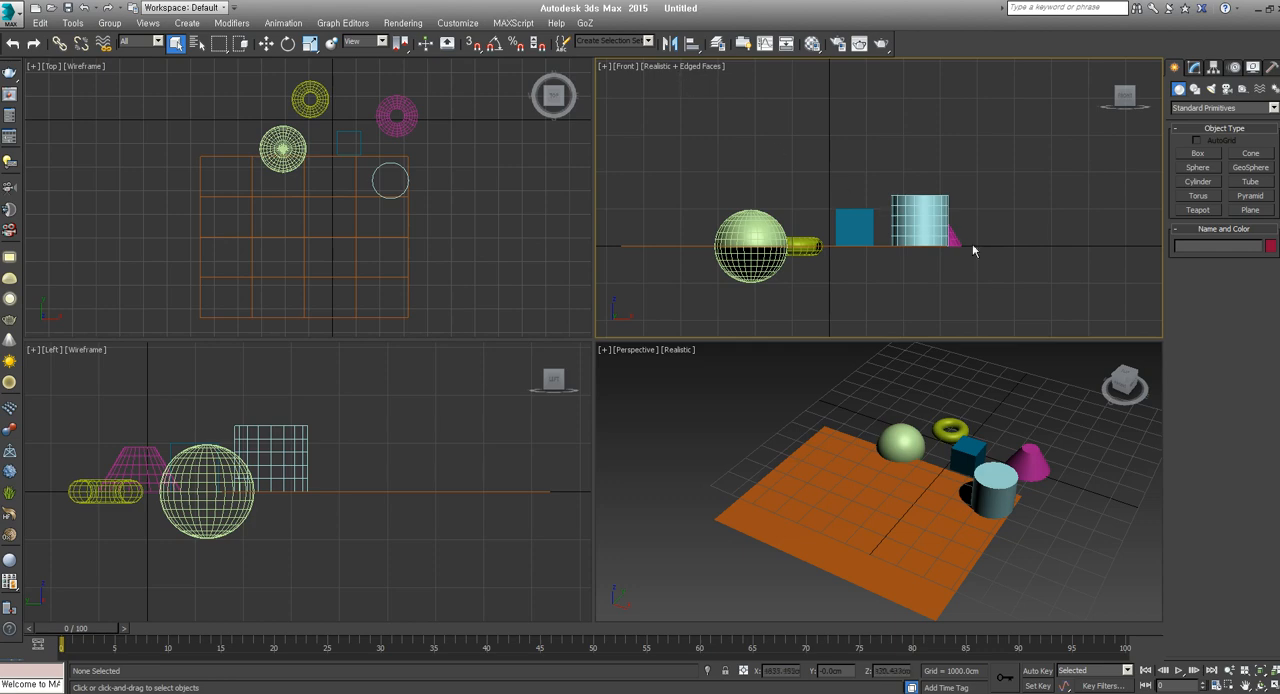
key("F4")
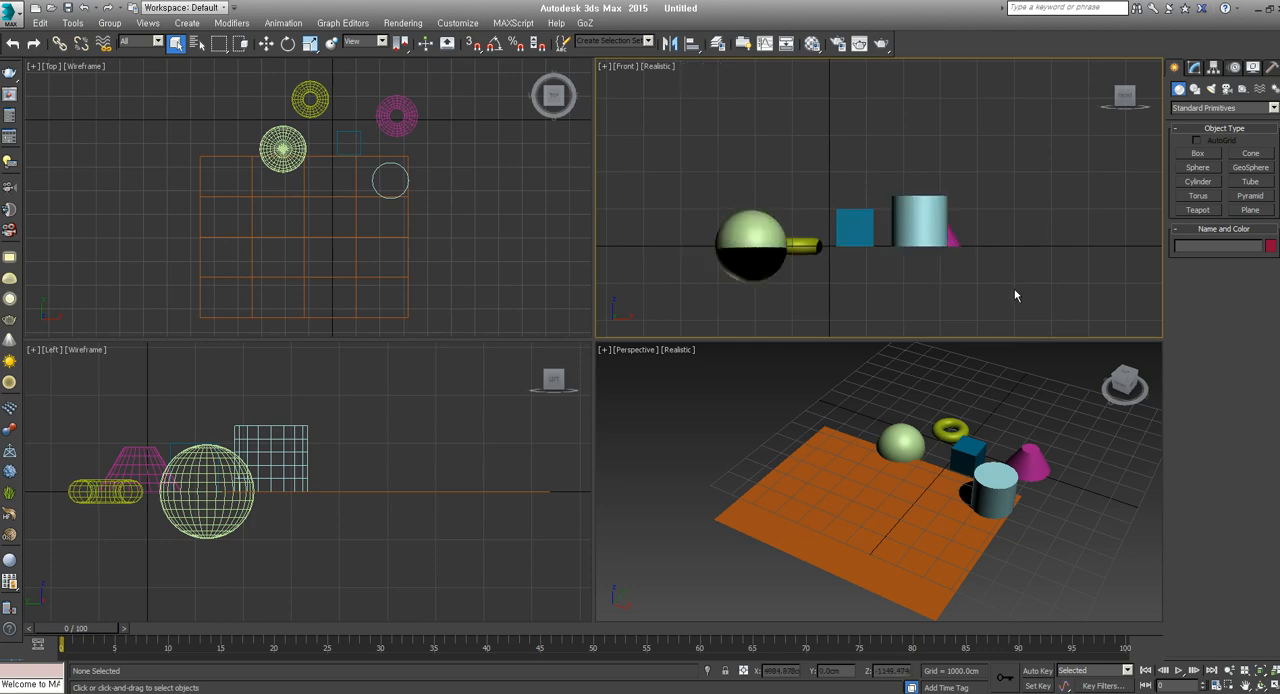
key("F3")
Switch the Top viewport and the Left viewport to realistic shading, and return both to wireframe
key("F3")
key("F4")
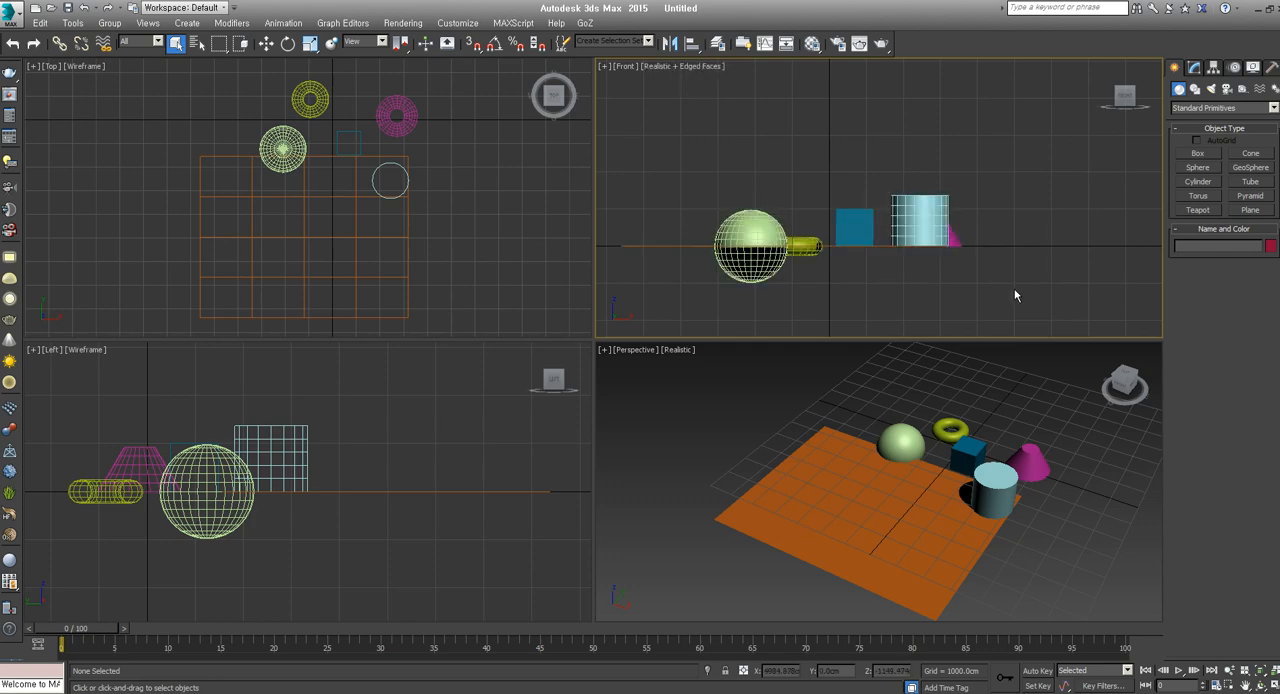
right_click(538, 268)
key("F3")
right_click(488, 365)
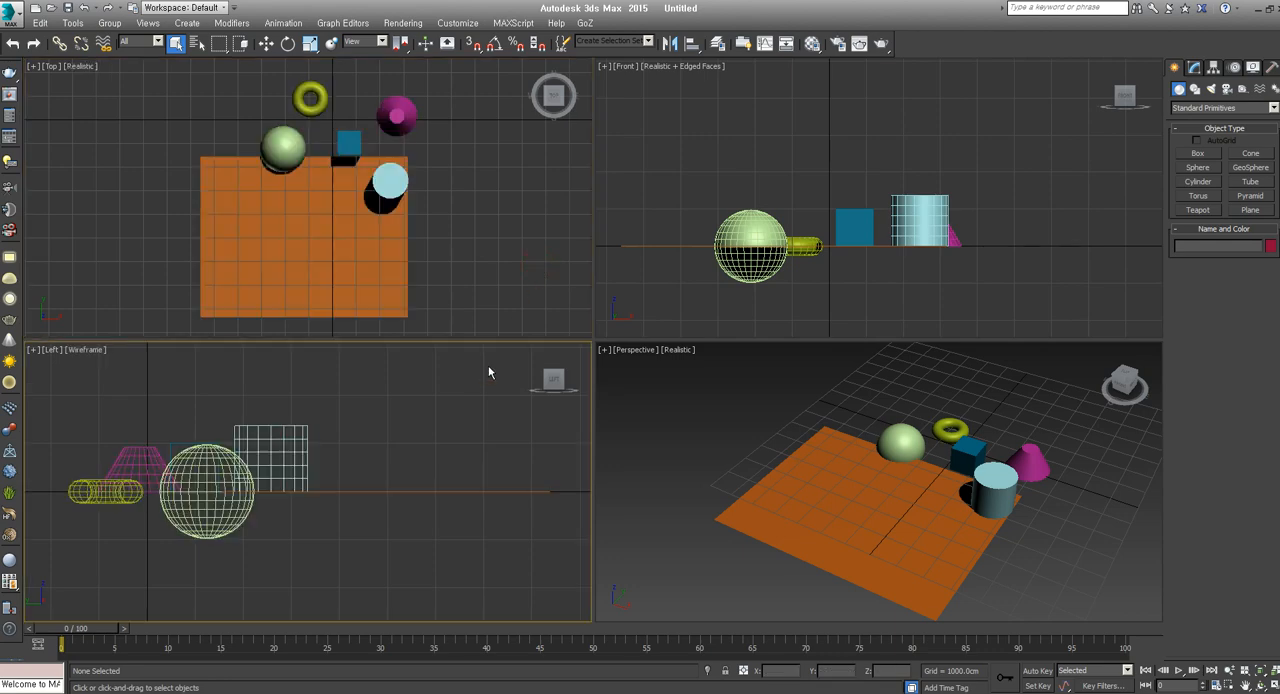
key("F3")
Switch the Front viewport to wireframe shading and frame its objects closer
key("F3")
right_click(498, 257)
key("F3")
right_click(666, 289)
key("F3")
middle_click_drag(846, 489, 849, 467)
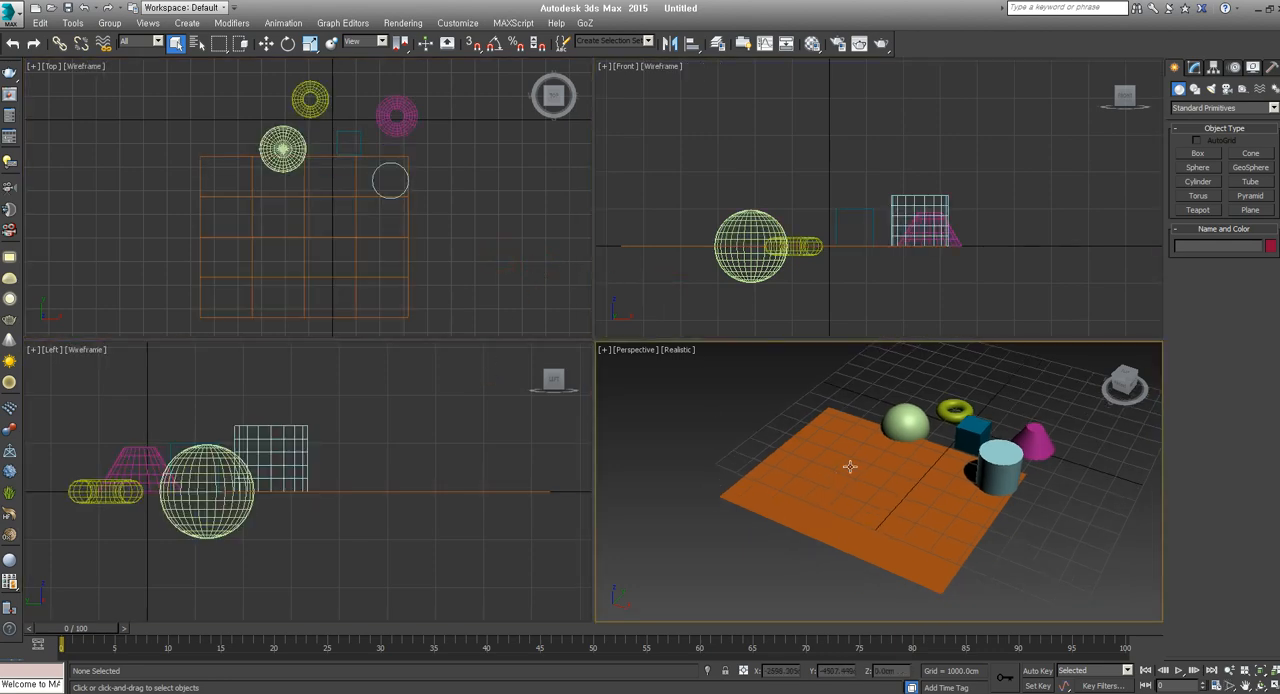
key("z")
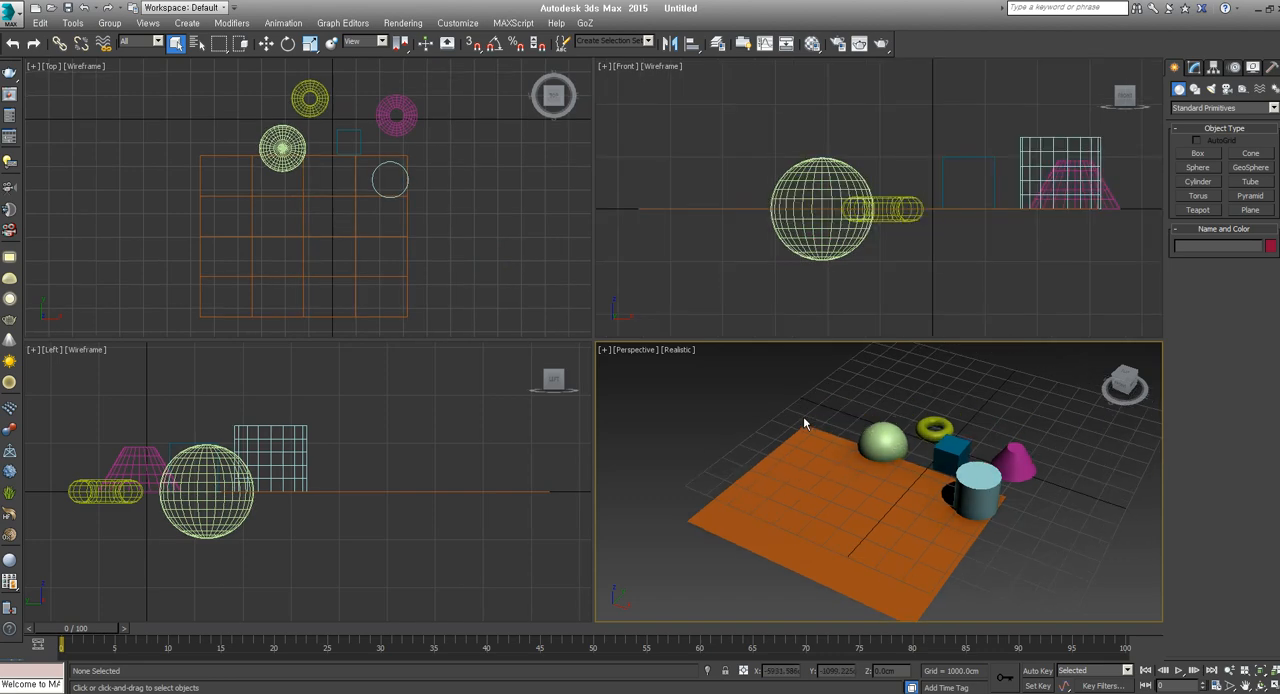
right_click(677, 243)
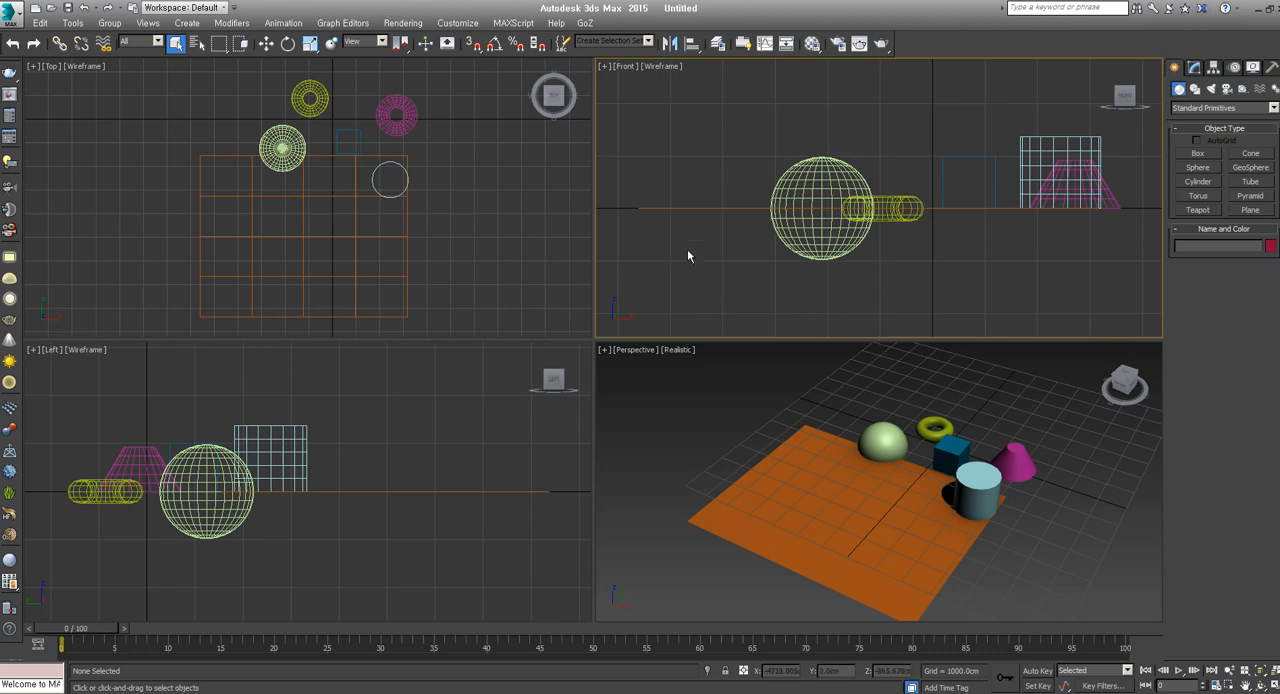
Select the box, torus, cone, cylinder and plane one after another in the Perspective viewport, viewed from the opposite side
middle_click_drag(870, 430, 778, 486, "alt")
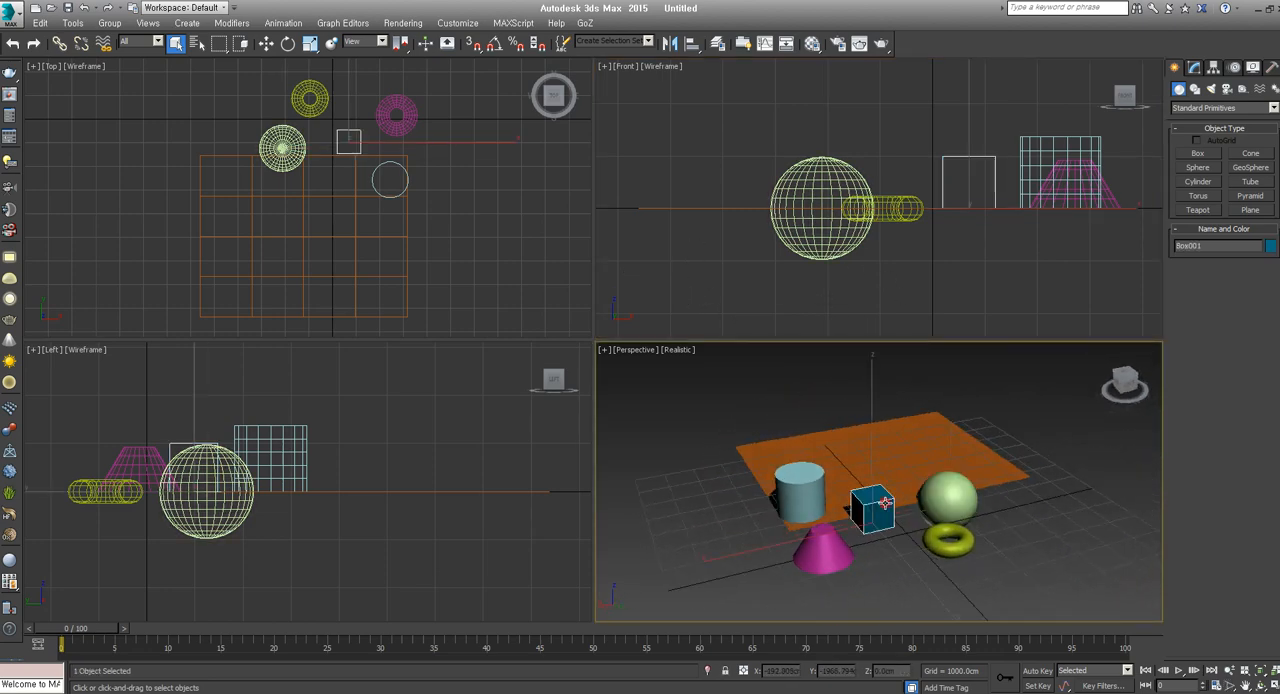
left_click(955, 553)
left_click(816, 562)
left_click(800, 501)
left_click(894, 455)
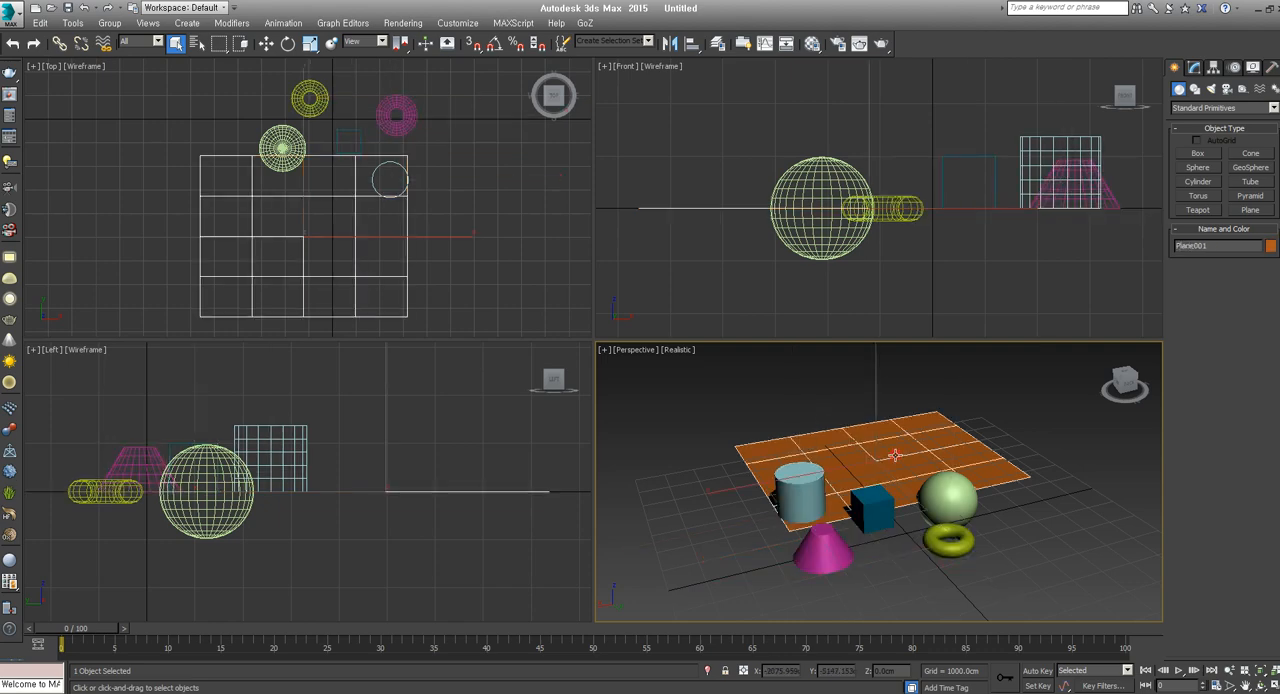
Select the cone, box, torus, sphere and plane in turn in the Perspective viewport, and clear the selection
middle_click_drag(894, 455, 789, 497, "alt")
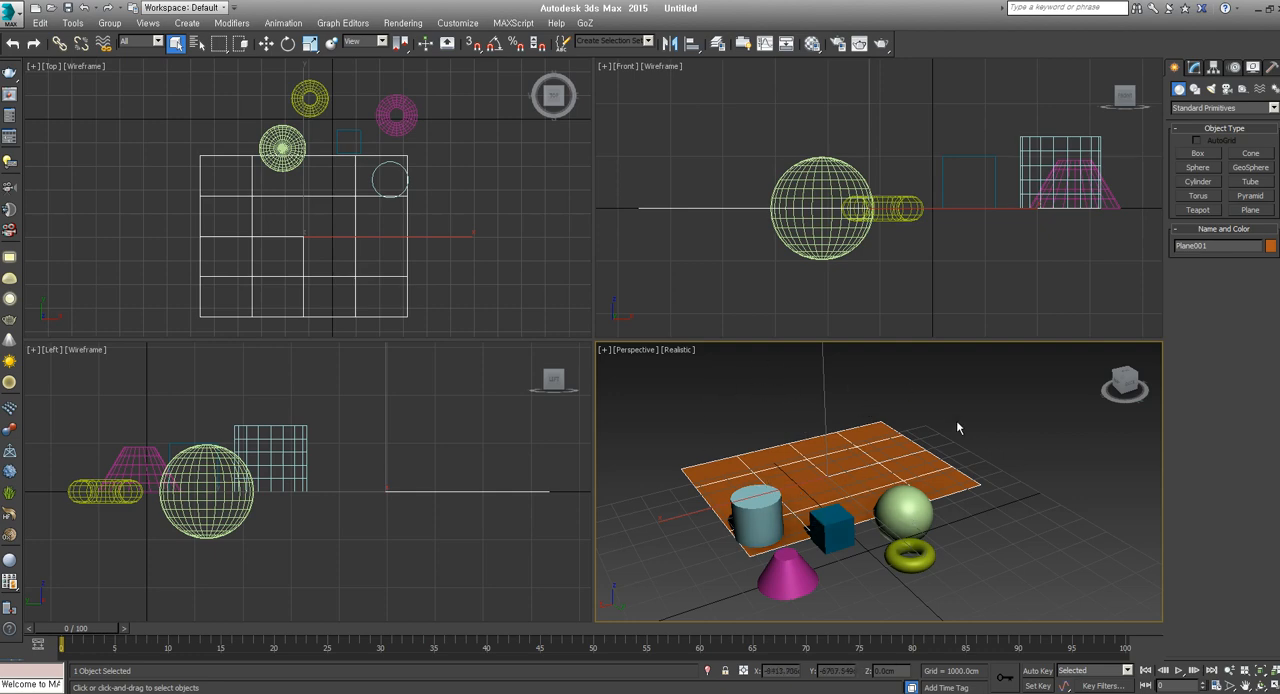
middle_click_drag(957, 428, 1044, 459, "alt")
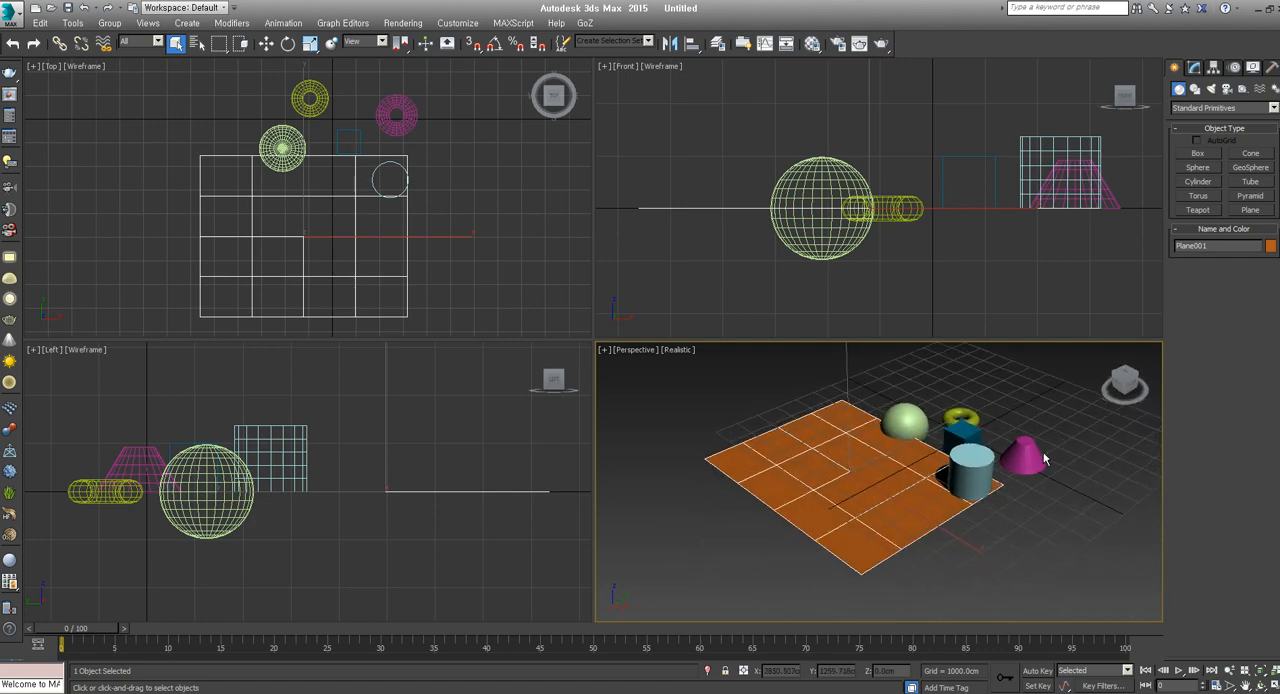
left_click(1031, 453)
left_click(962, 433)
left_click(961, 417)
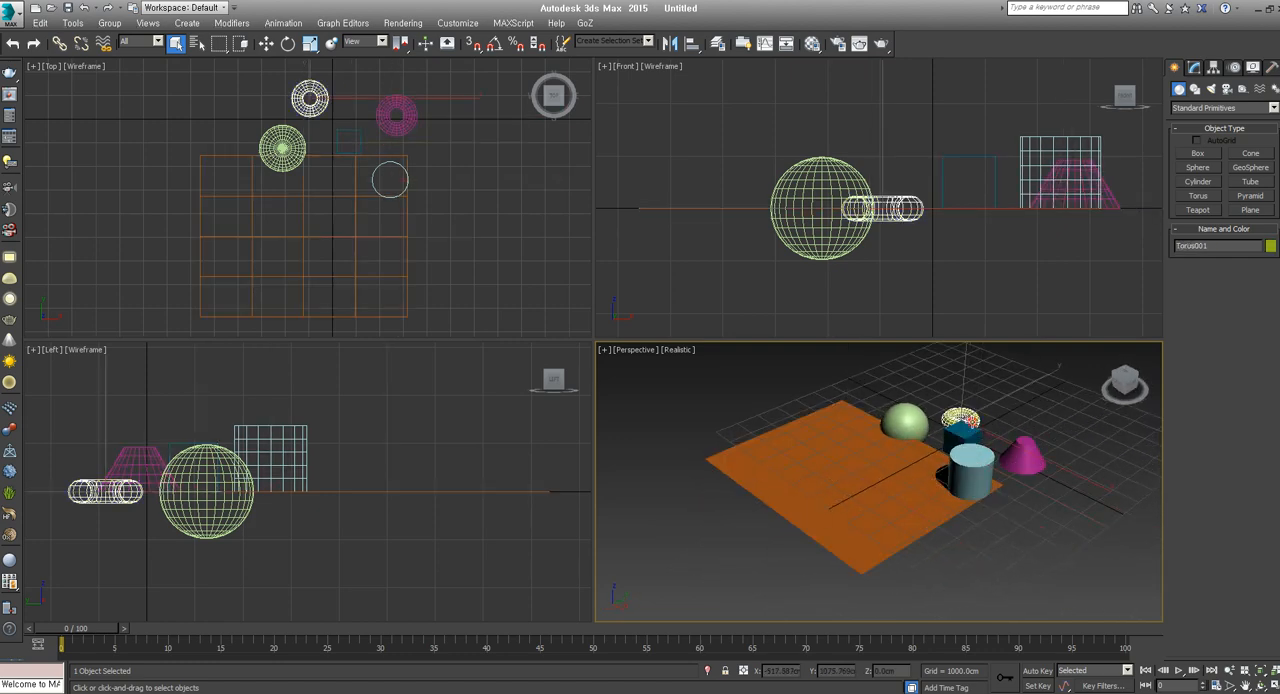
left_click(889, 434)
left_click(870, 463)
middle_click_drag(925, 535, 945, 542, "alt")
left_click(1028, 519)
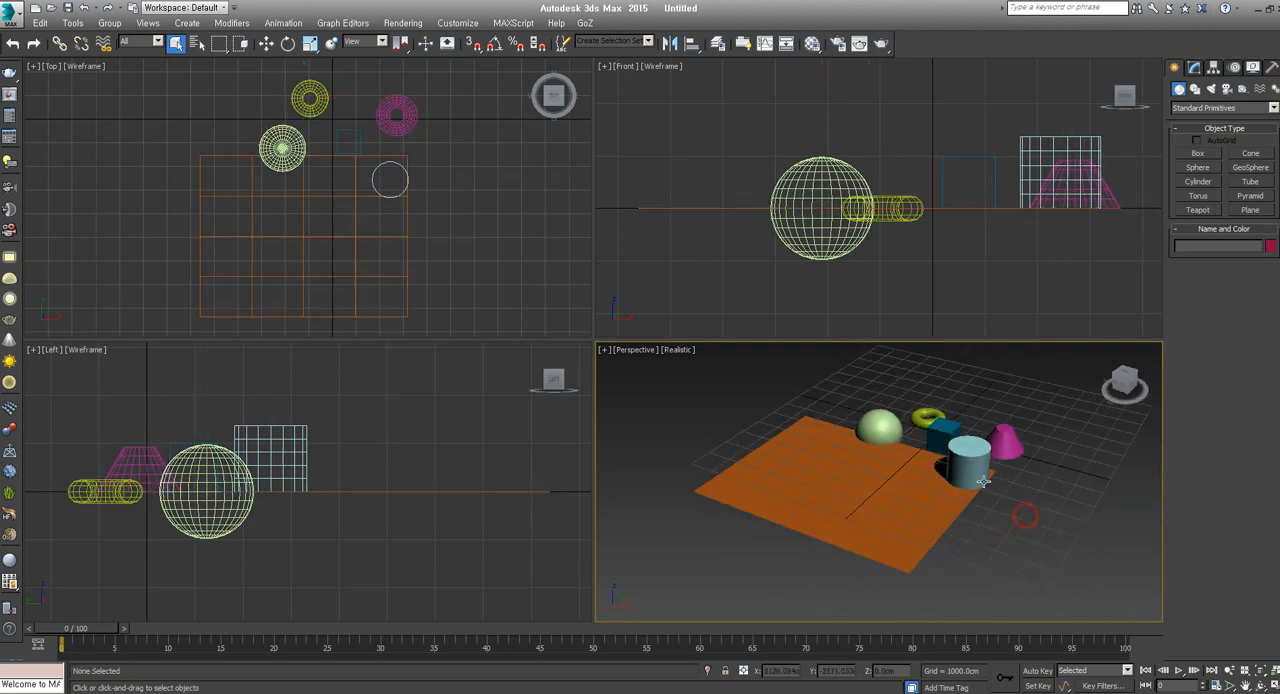
Select the cylinder, cone, torus and sphere in turn in the Perspective viewport, finishing with the orange plane selected
left_click(974, 468)
left_click(1005, 443)
left_click(927, 418)
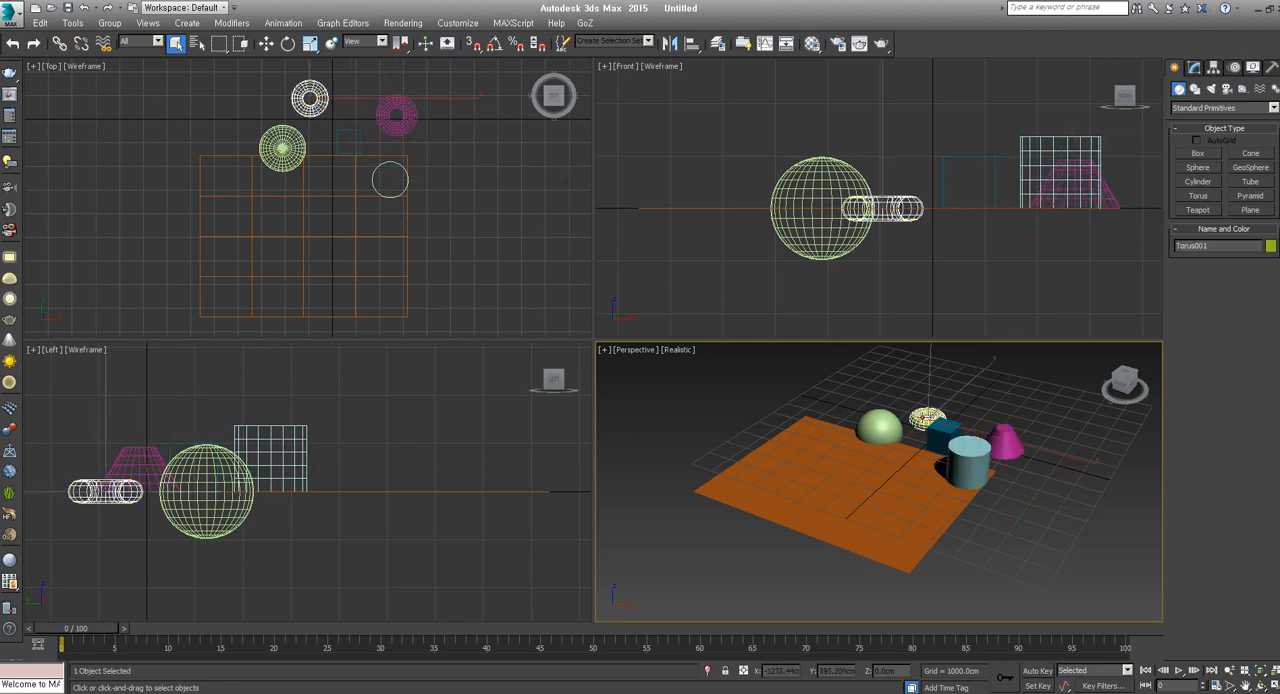
left_click(880, 428)
left_click(912, 494)
mouse_move(912, 494)
middle_mouse_down("alt")
mouse_move(920, 470)
mouse_move(922, 508)
middle_mouse_up("alt")
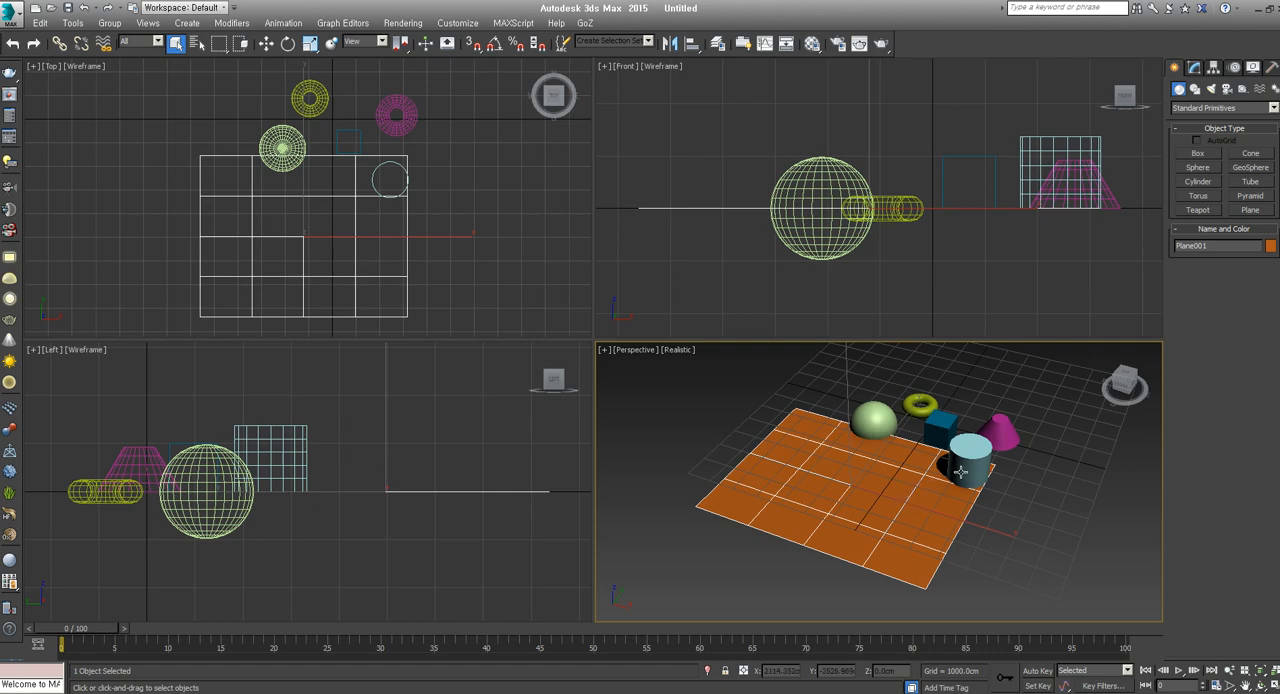
Activate the Move tool for the selected plane
key("w")
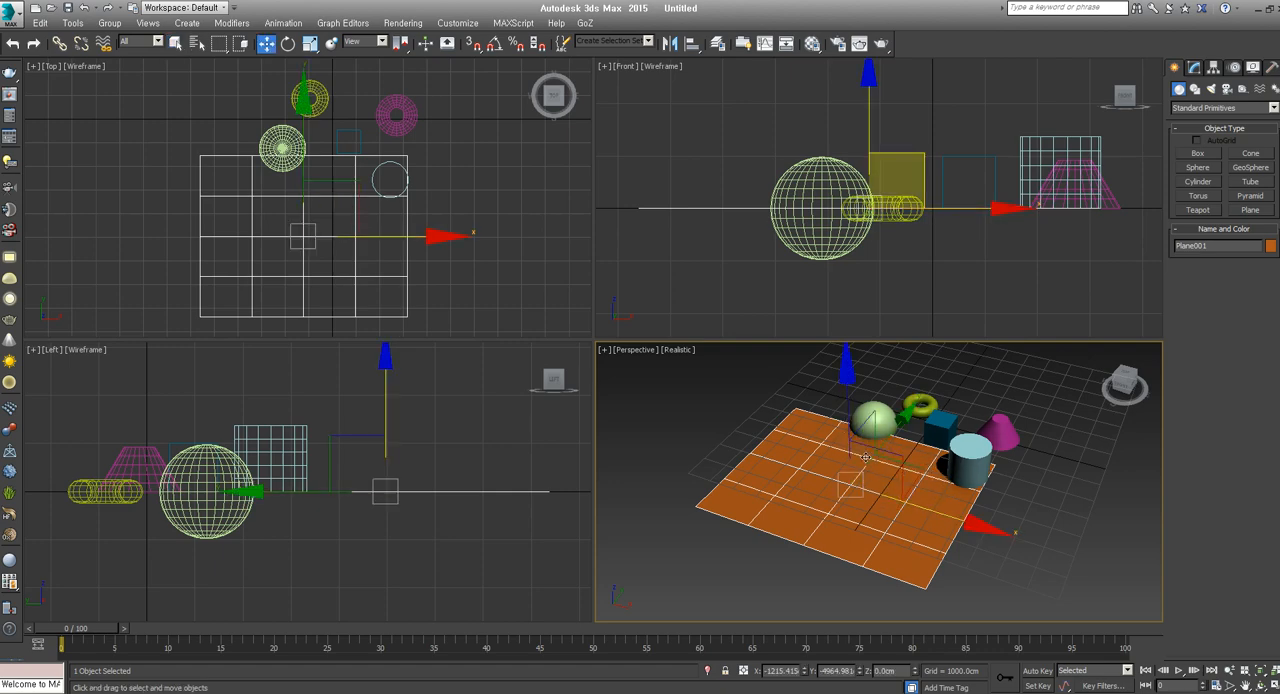
middle_click_drag(850, 425, 878, 491, "alt")
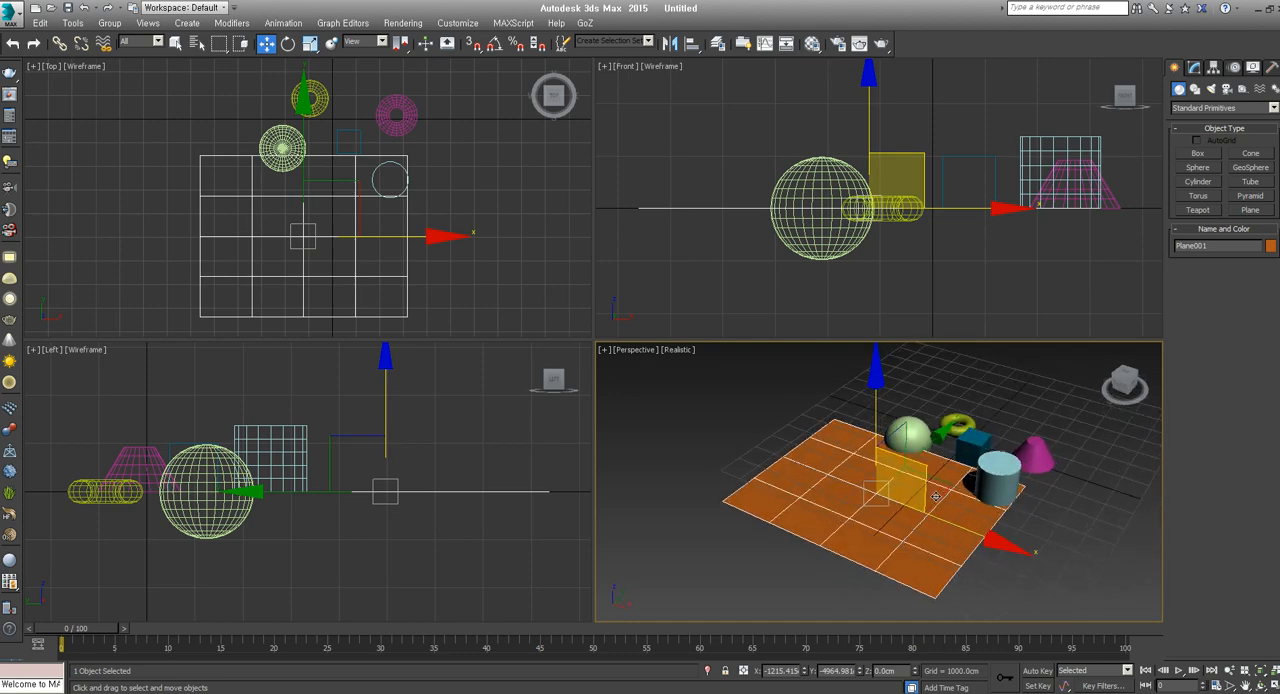